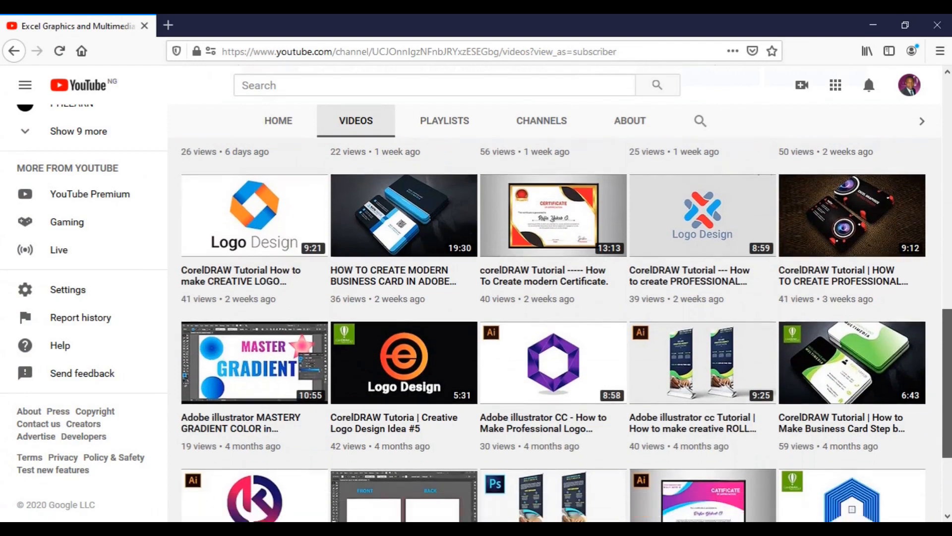
scroll(566, 329, "up", 2)
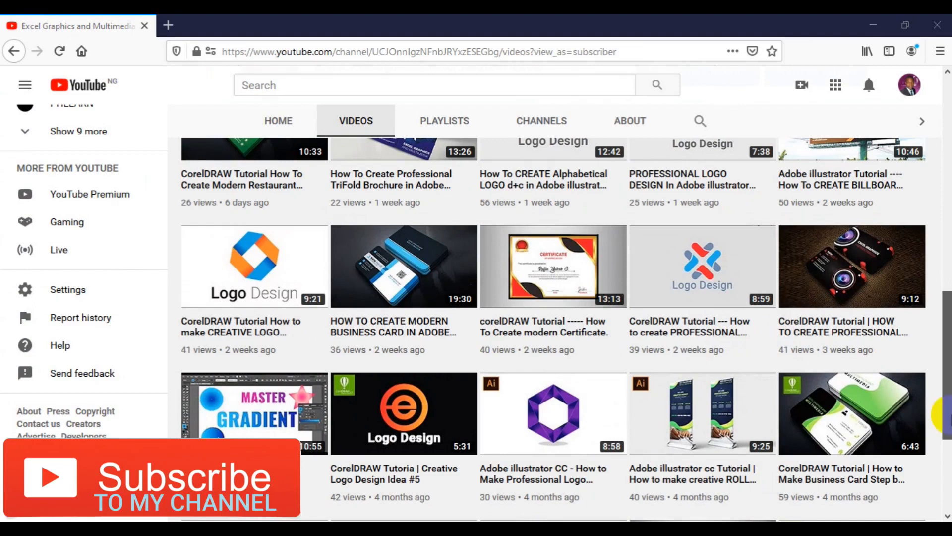
scroll(945, 392, "up", 3)
scroll(945, 312, "down", 2)
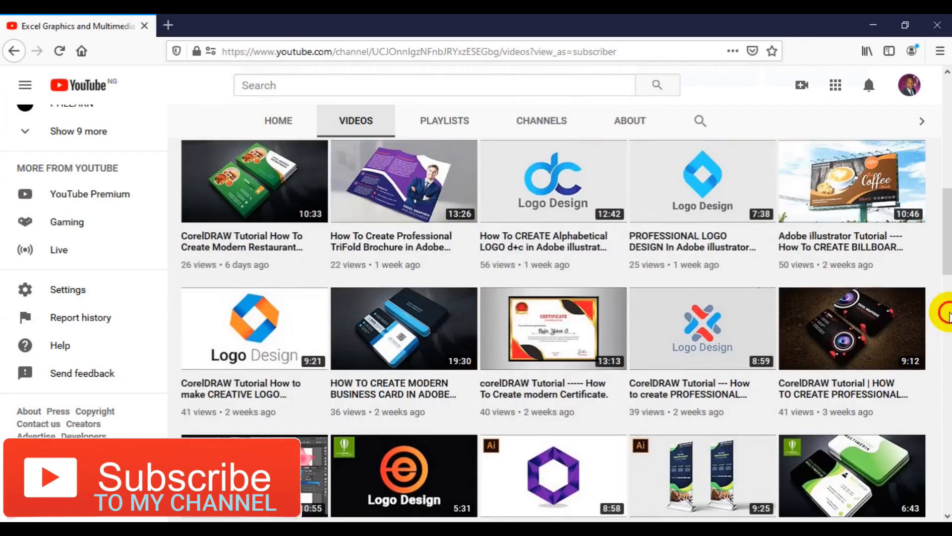
scroll(946, 208, "up", 3)
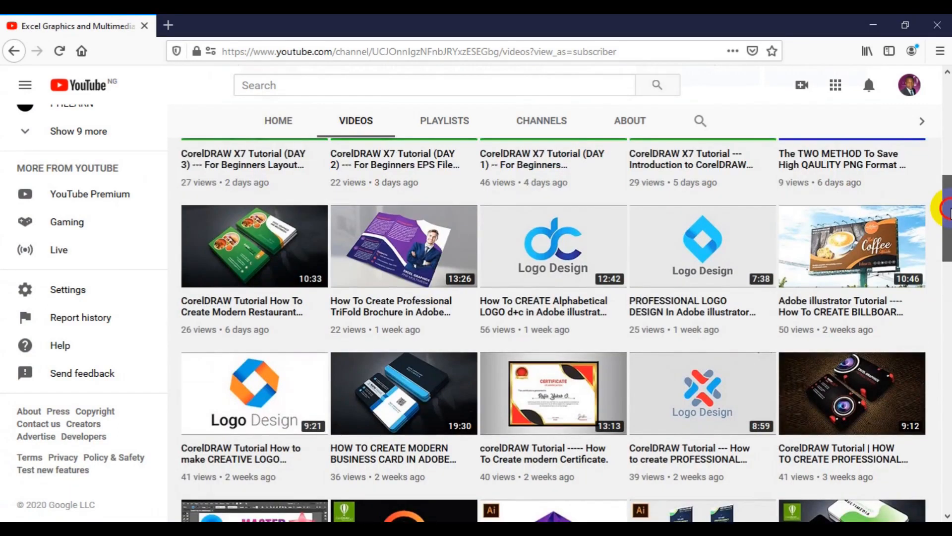
scroll(946, 199, "up", 3)
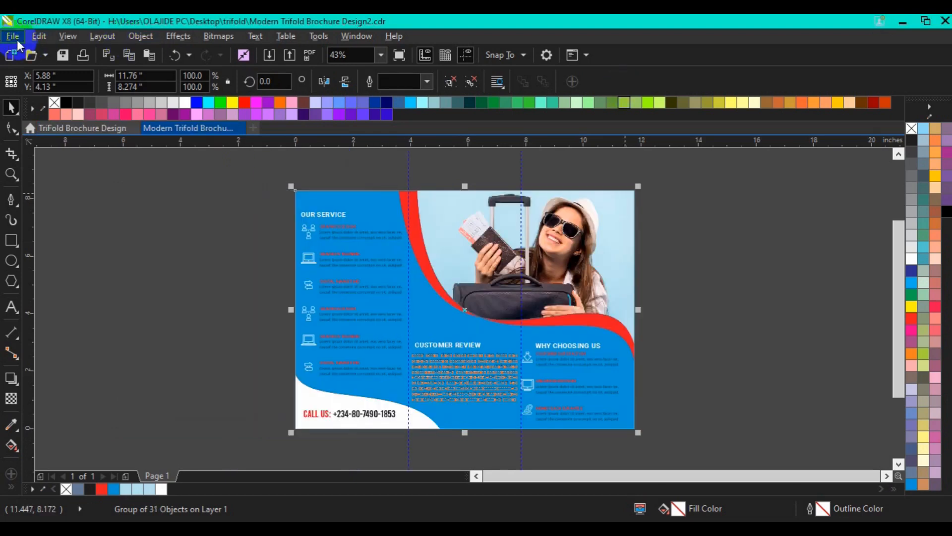
- Start a new document and name it Trifold Brochure Design
left_click(13, 36)
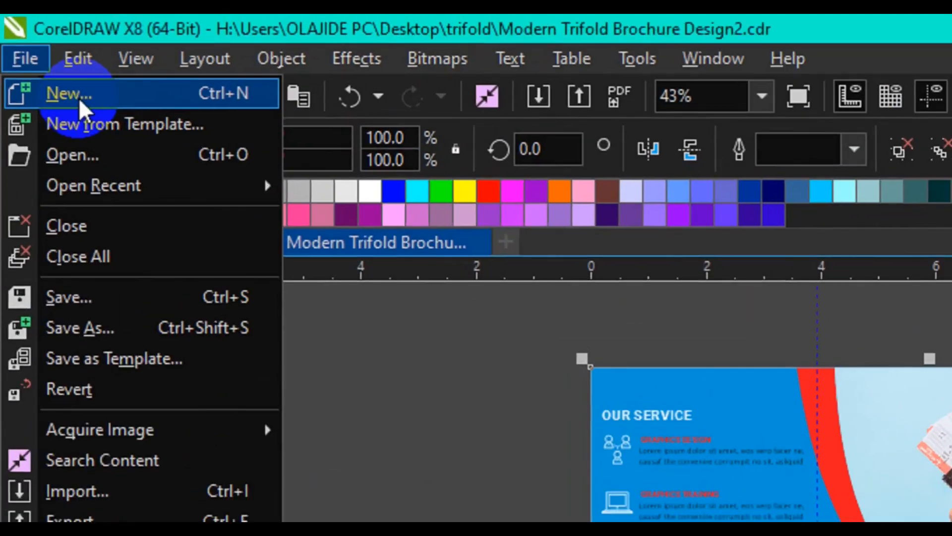
left_click(73, 92)
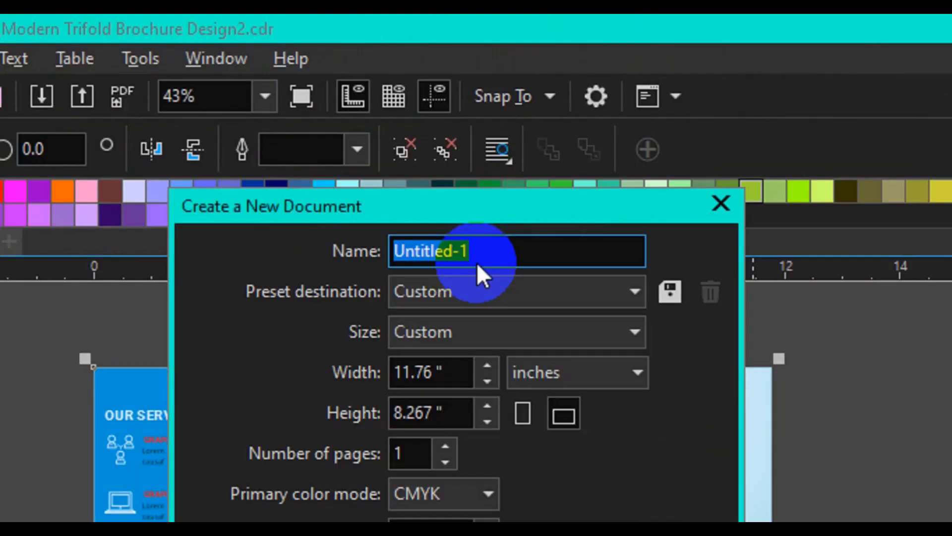
left_click(485, 255)
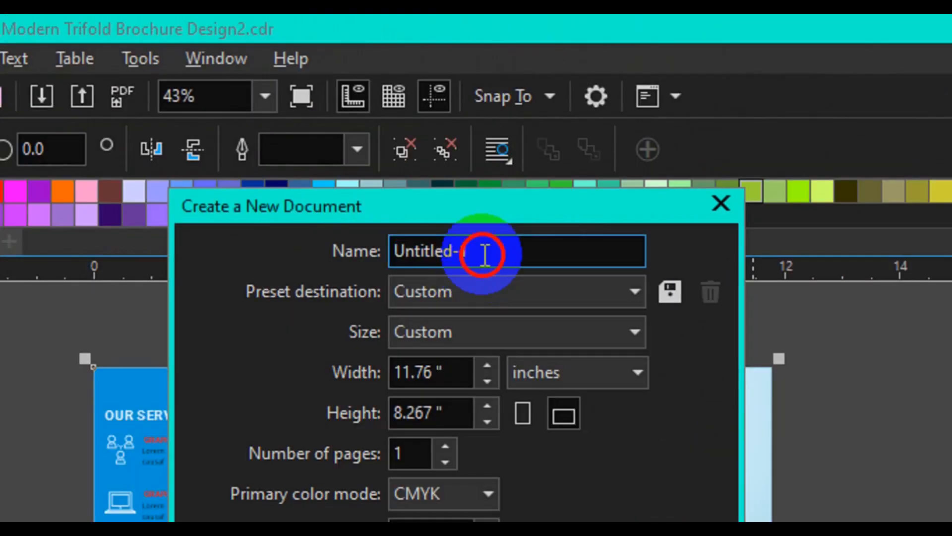
key("BackSpace")
key("BackSpace")
key("BackSpace")
key("BackSpace")
key("BackSpace")
key("BackSpace")
key("BackSpace")
key("BackSpace")
key("BackSpace")
key("BackSpace")
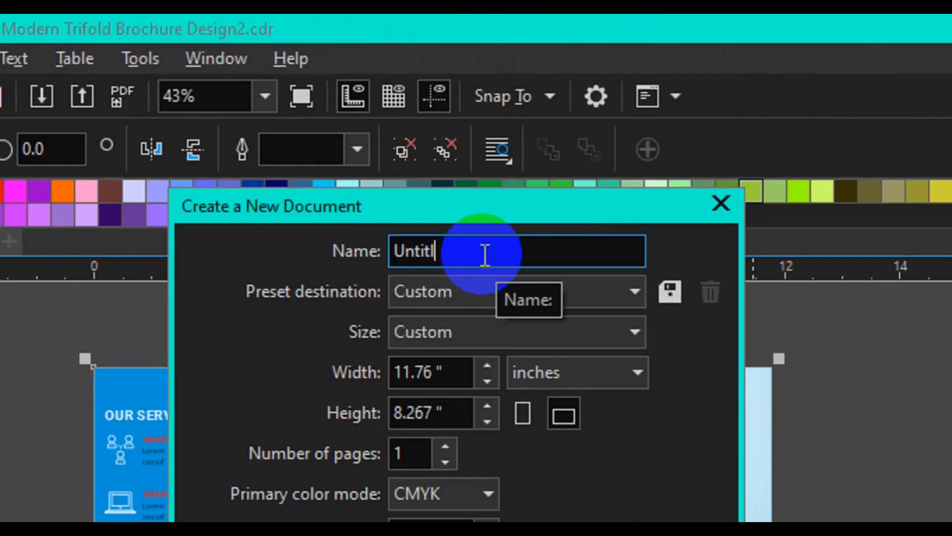
type("Tr")
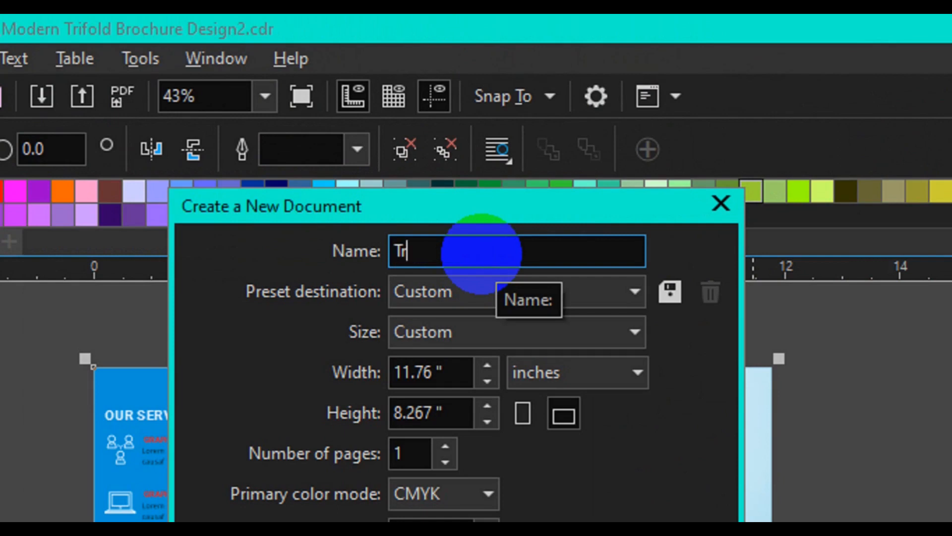
type("ifold B")
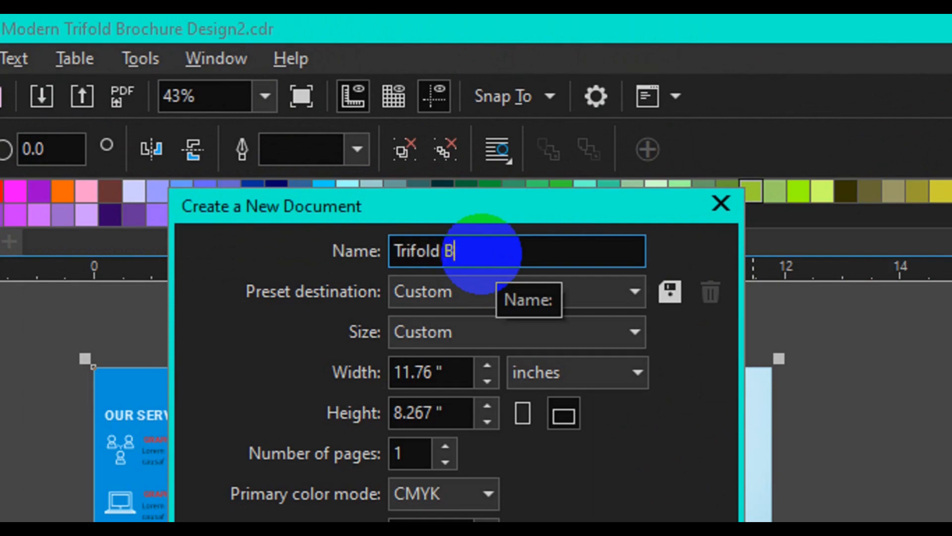
type("rochure")
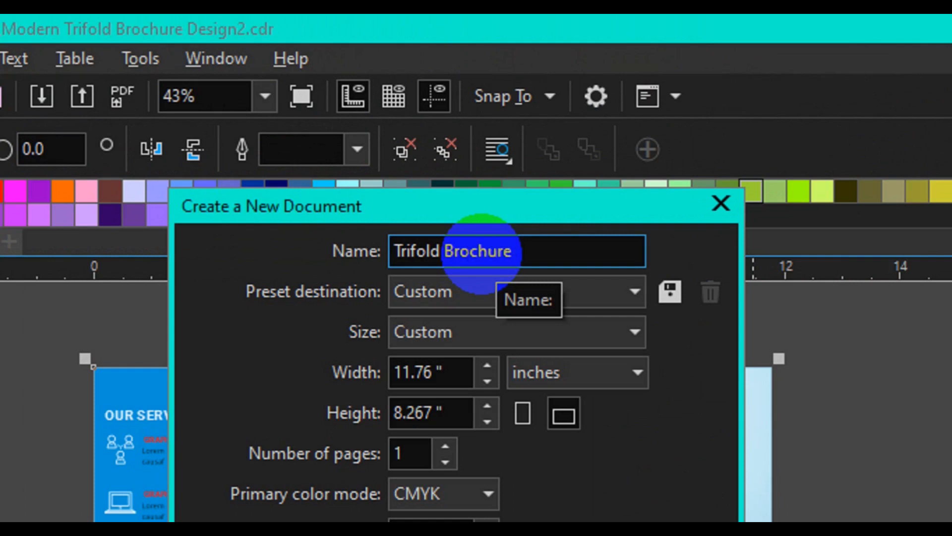
type(" Design")
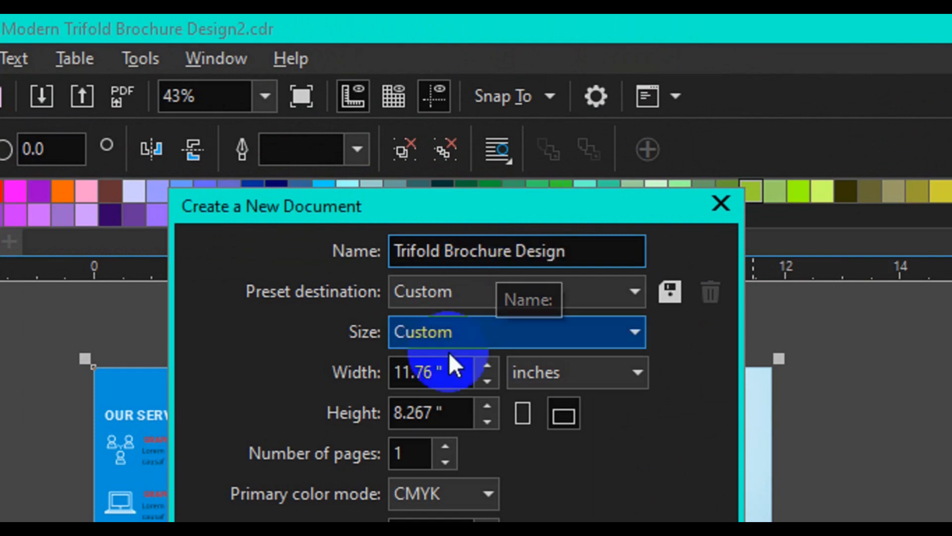
- Create the document with an 11.76 by 8.267 inch landscape page, CMYK color mode and 300 dpi rendering resolution
left_click(449, 367)
left_click_drag(450, 367, 327, 390)
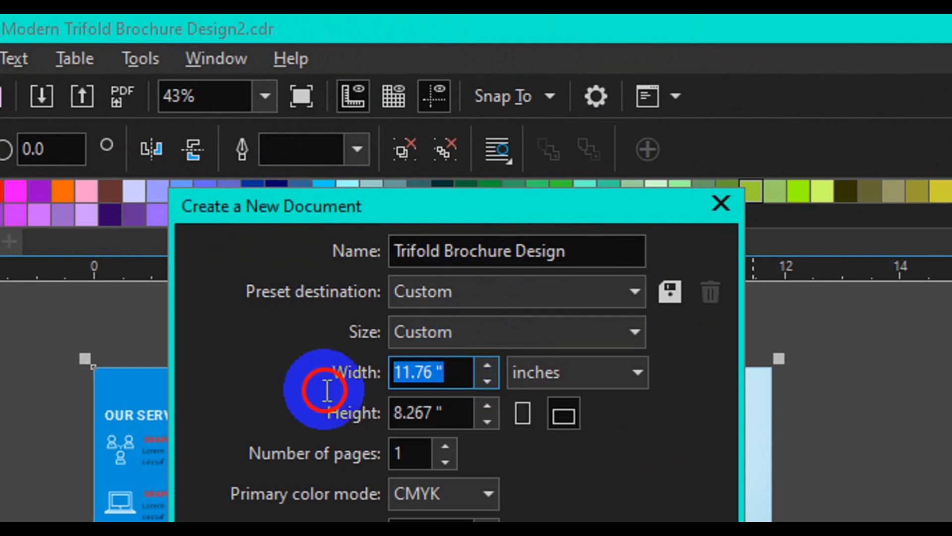
left_click_drag(453, 410, 385, 409)
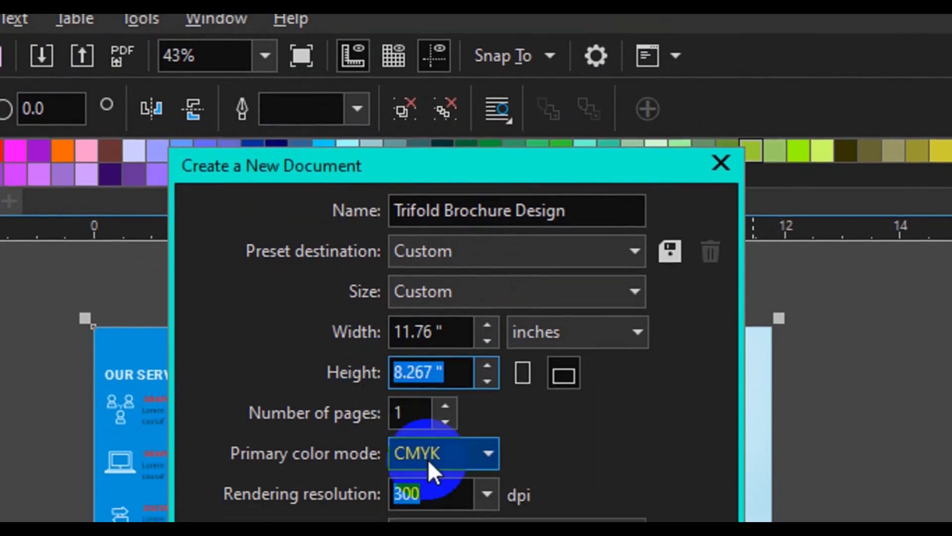
left_click(428, 475)
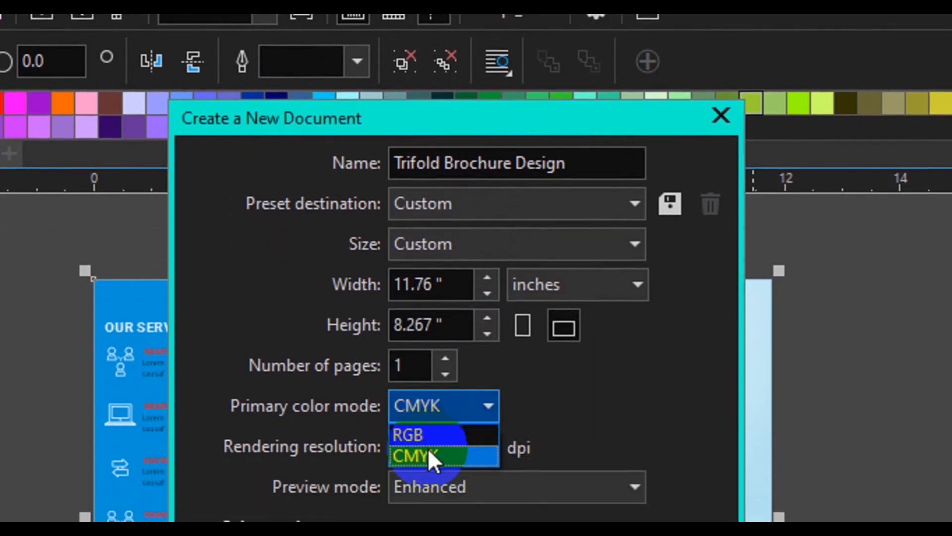
left_click(426, 488)
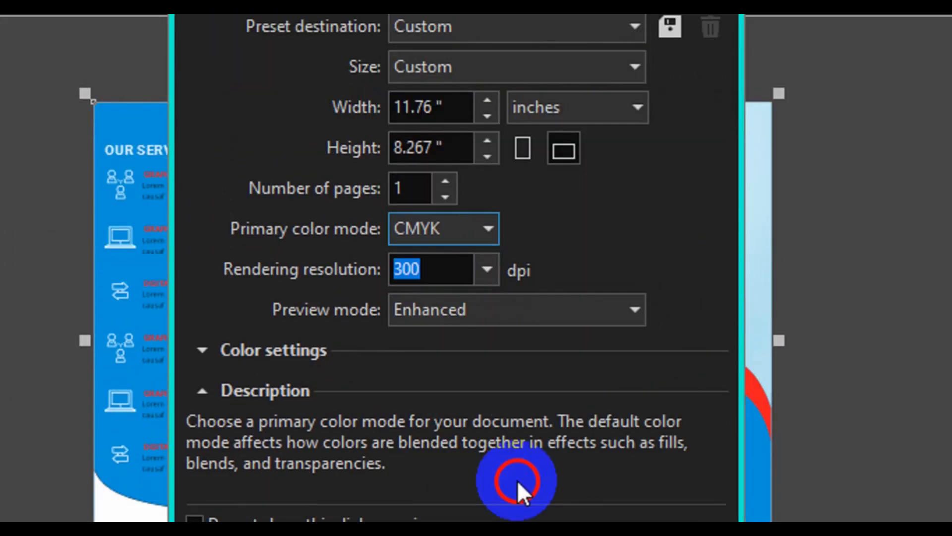
left_click(433, 268)
left_click(433, 480)
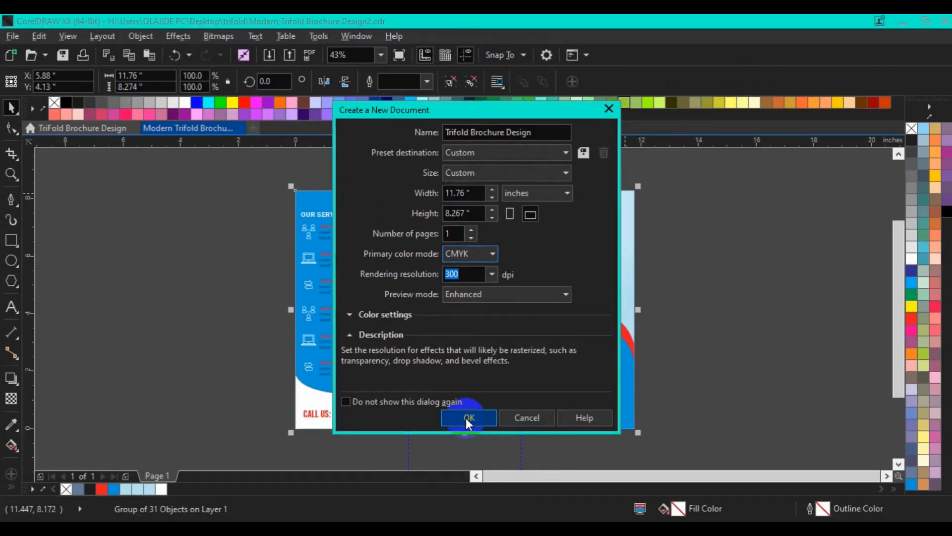
left_click(467, 419)
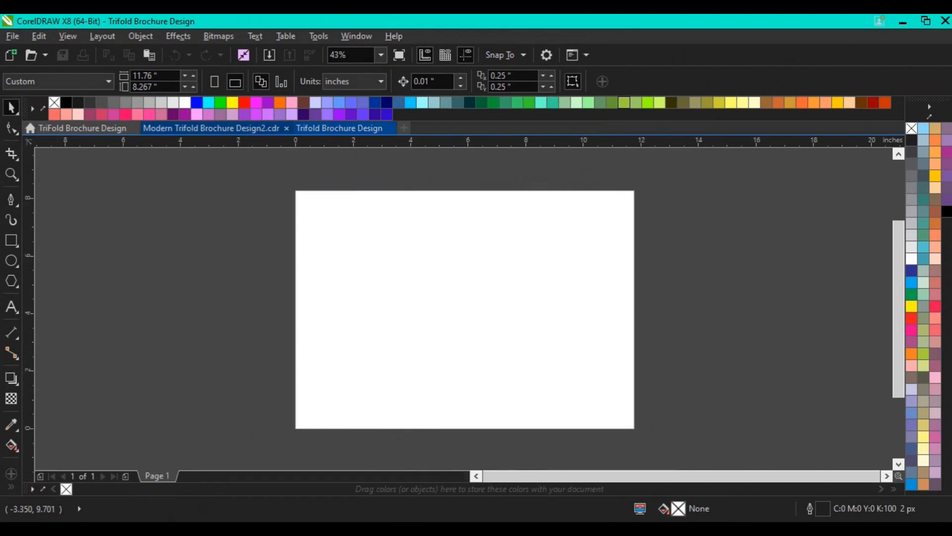
- In the Modern Trifold Brochure Design2 document, add a page-sized rectangle and set its width to 3.92 inches
left_click(211, 128)
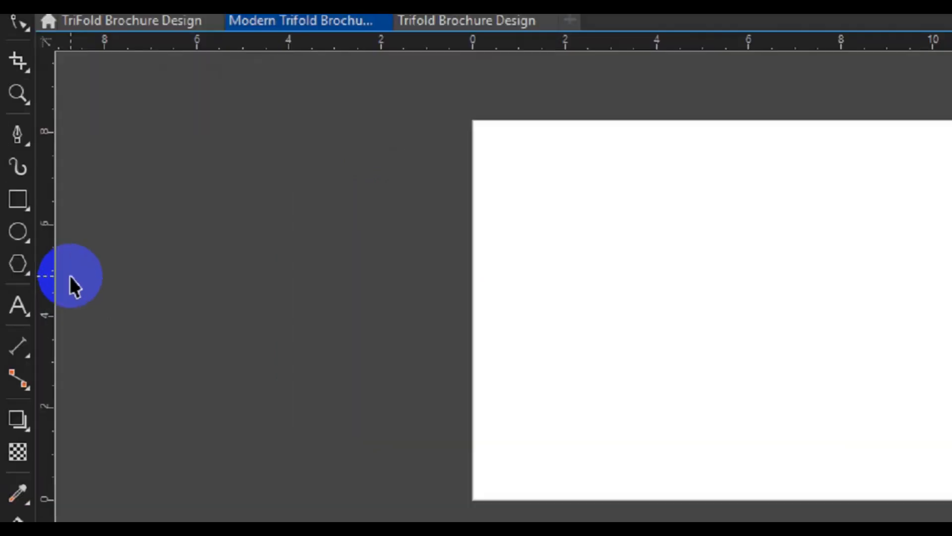
left_click(8, 216)
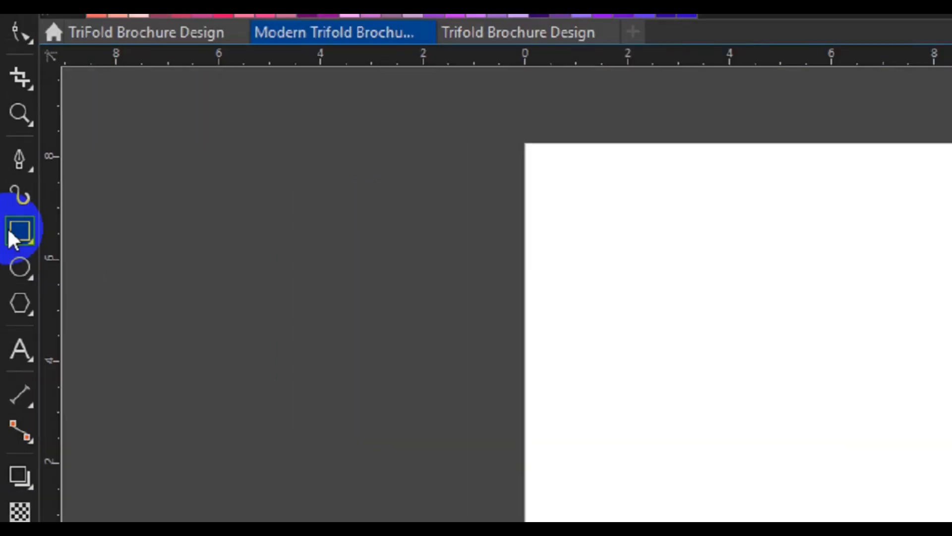
double_click(9, 249)
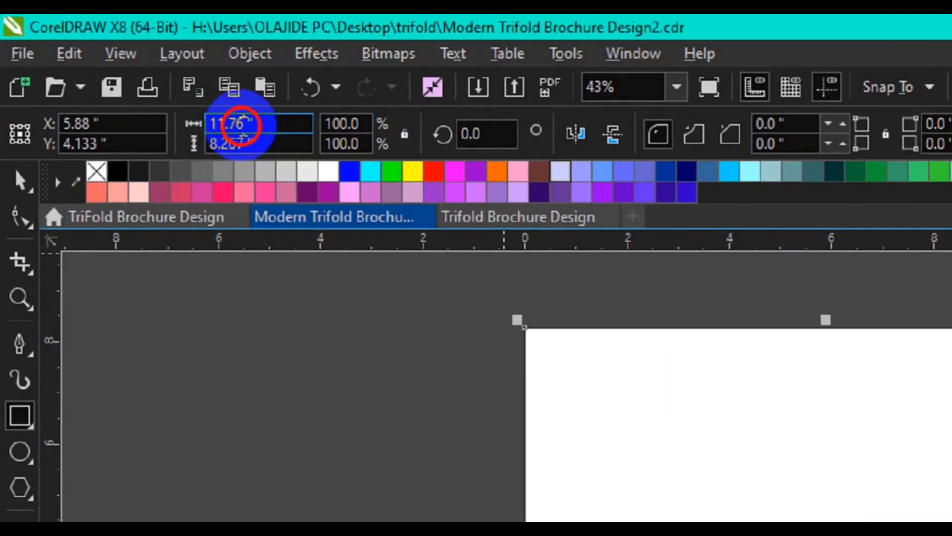
type("1")
key("BackSpace")
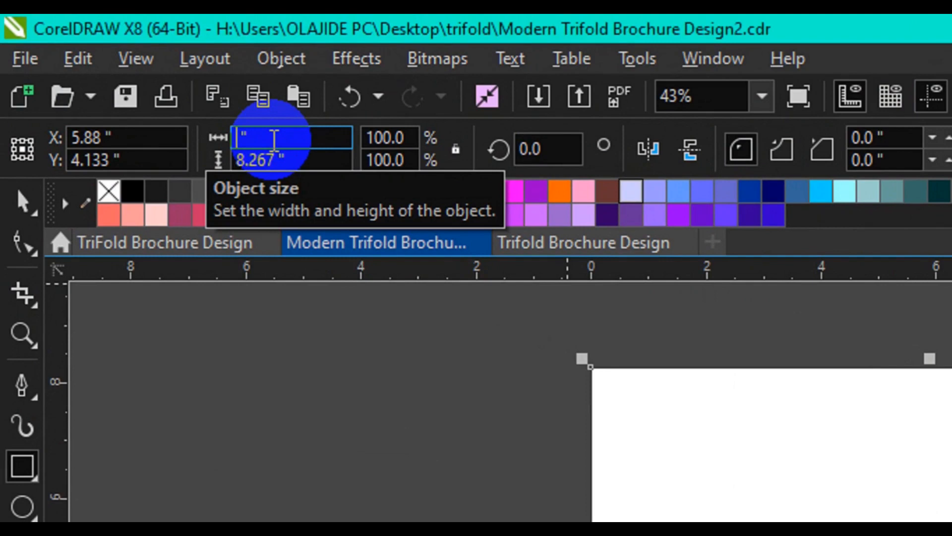
type("3.92")
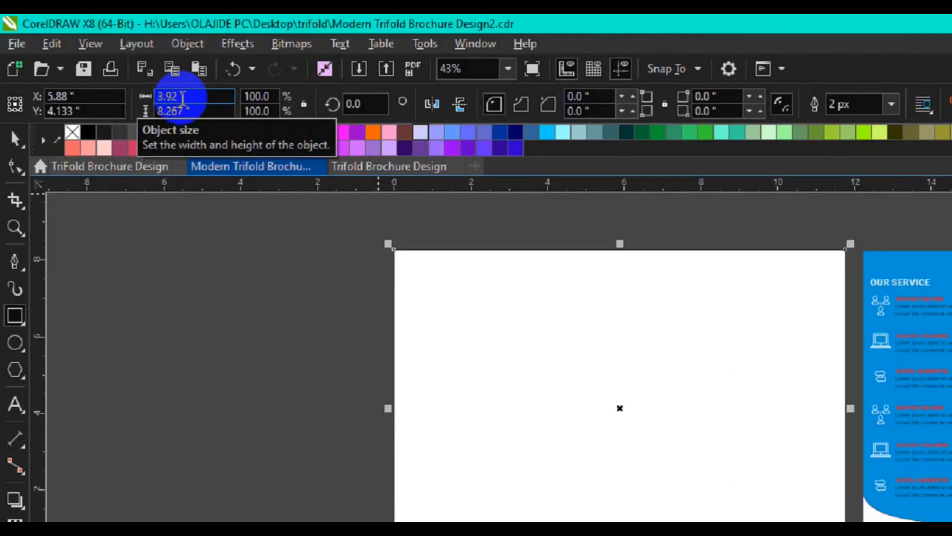
key("Return")
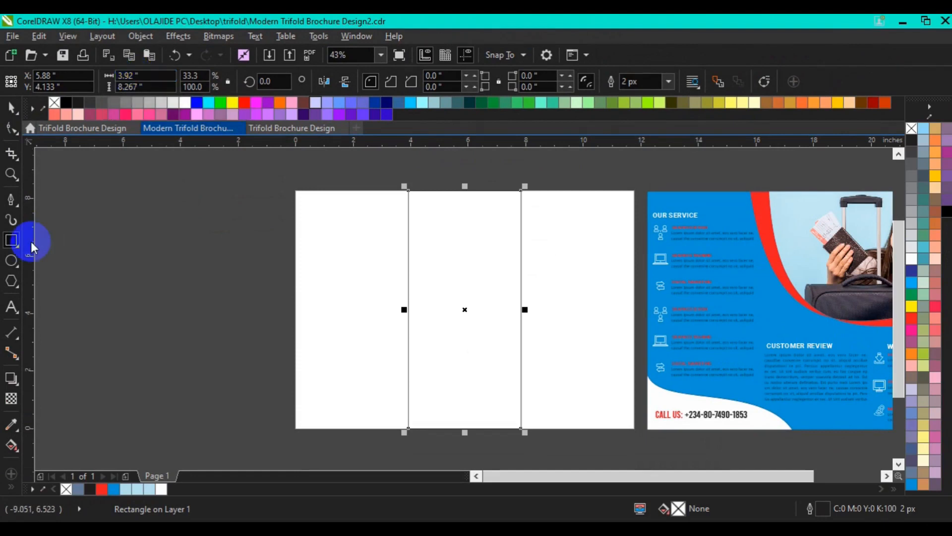
- Place vertical guidelines along both long sides of the centered rectangle, at 3.92 and 7.84 inches, and delete the rectangle
left_click_drag(30, 241, 410, 258)
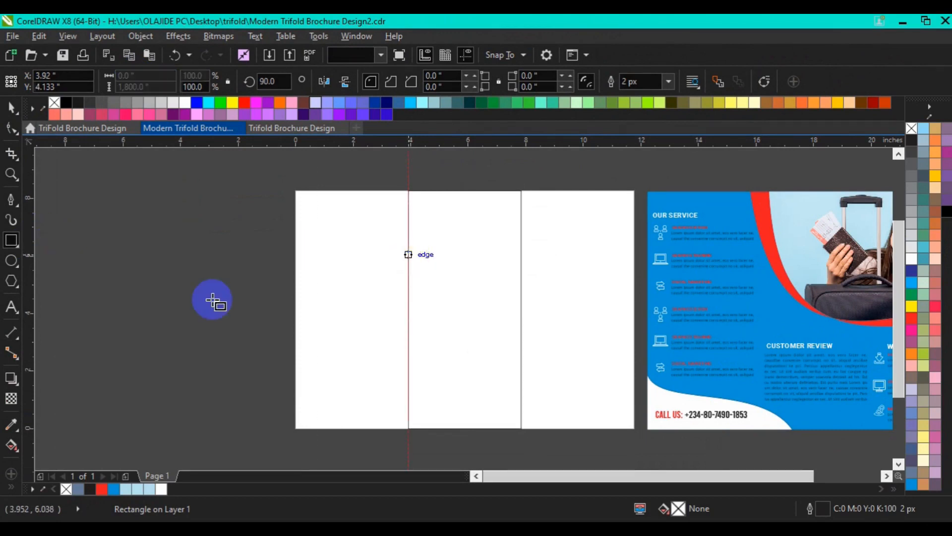
left_click_drag(32, 325, 519, 286)
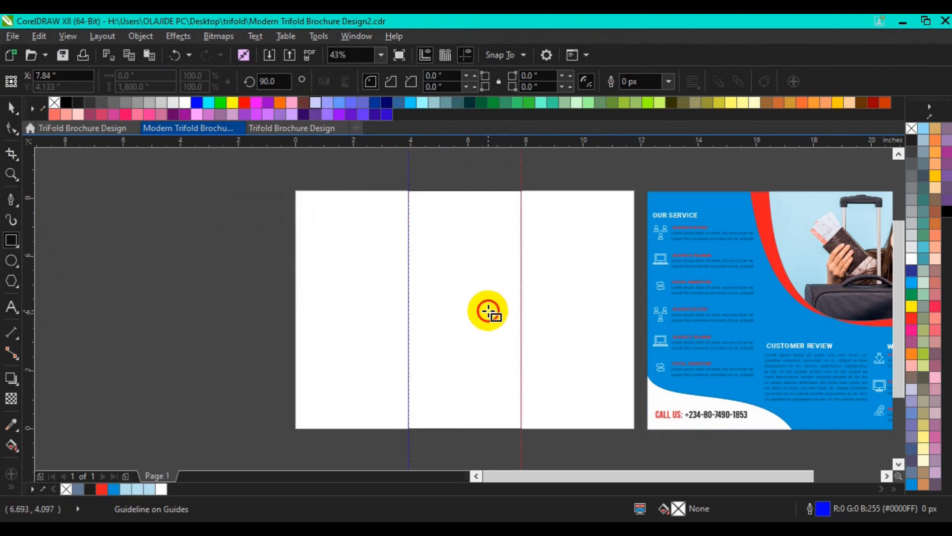
left_click(489, 311)
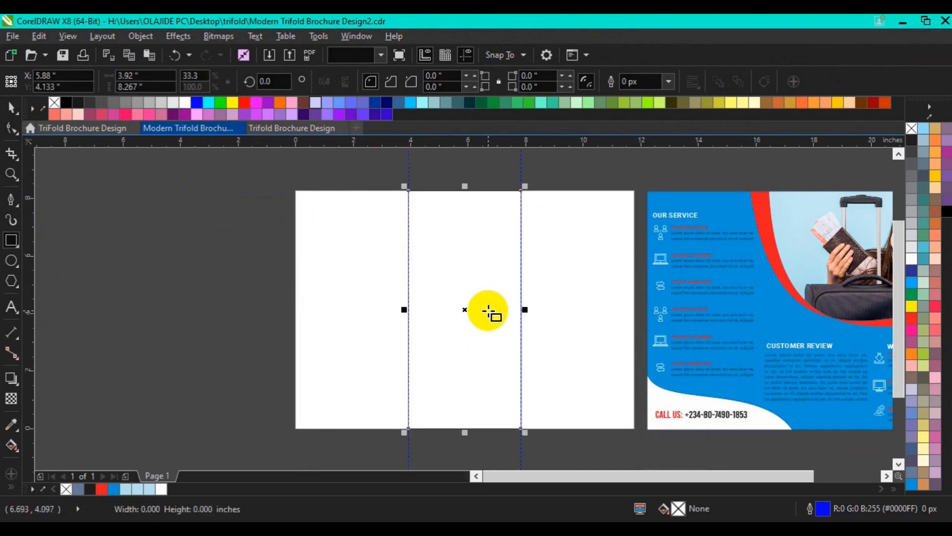
left_click(886, 476)
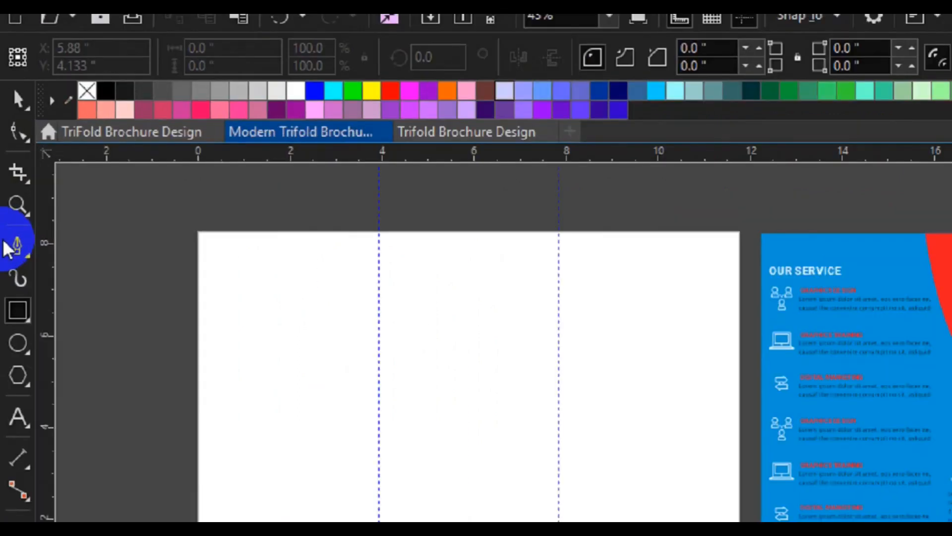
- Draw a straight diagonal Pen line about 8.39 by 4.78 inches, from the page's top edge near the first guideline to its right edge
left_click(11, 201)
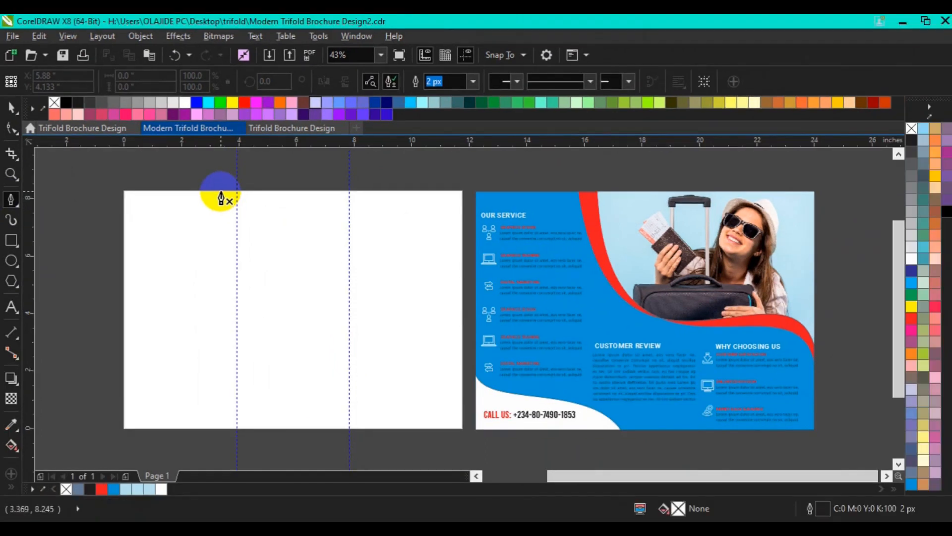
left_click(220, 192)
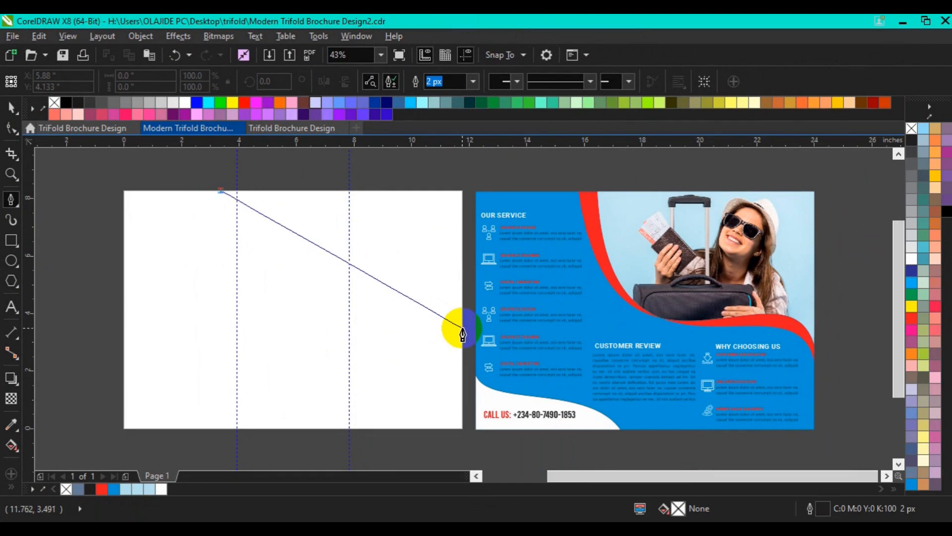
left_click(462, 327)
left_click(462, 327)
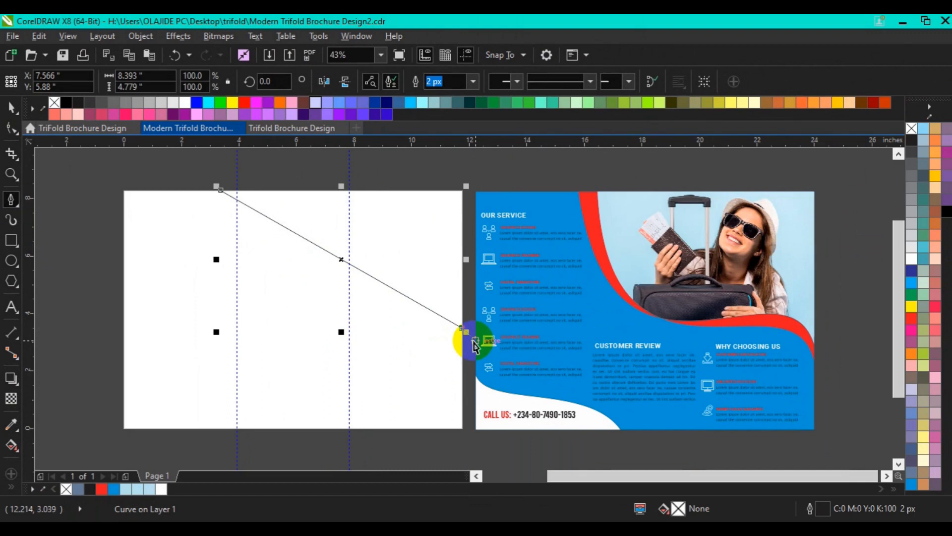
- Enlarge the diagonal line proportionally about its center to about 8.78 by 5.0 inches so it extends past the page edges
left_click(14, 105)
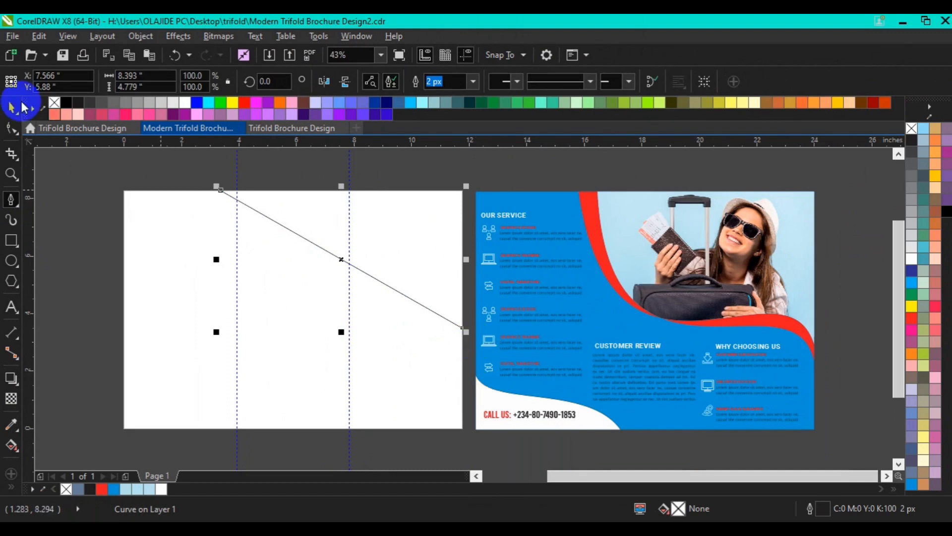
left_click(468, 334)
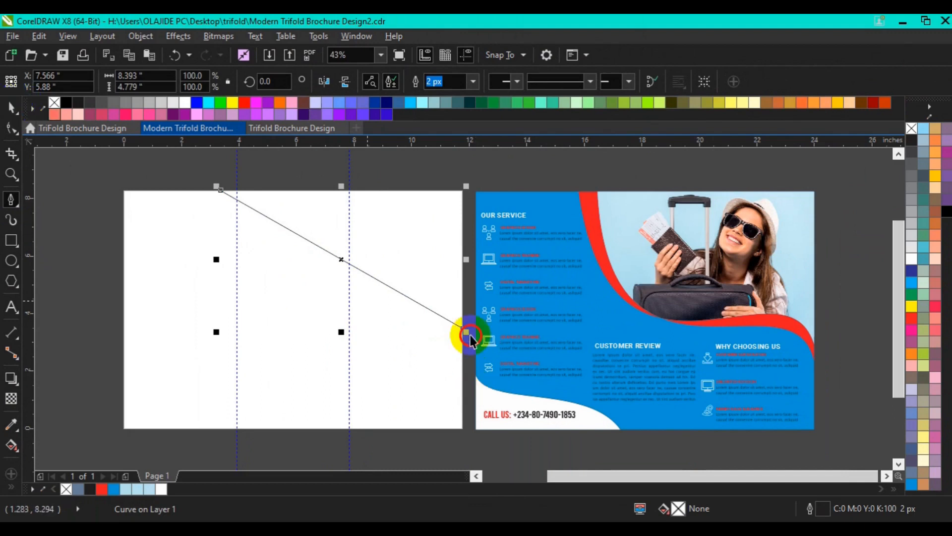
left_click_drag(466, 331, 472, 339)
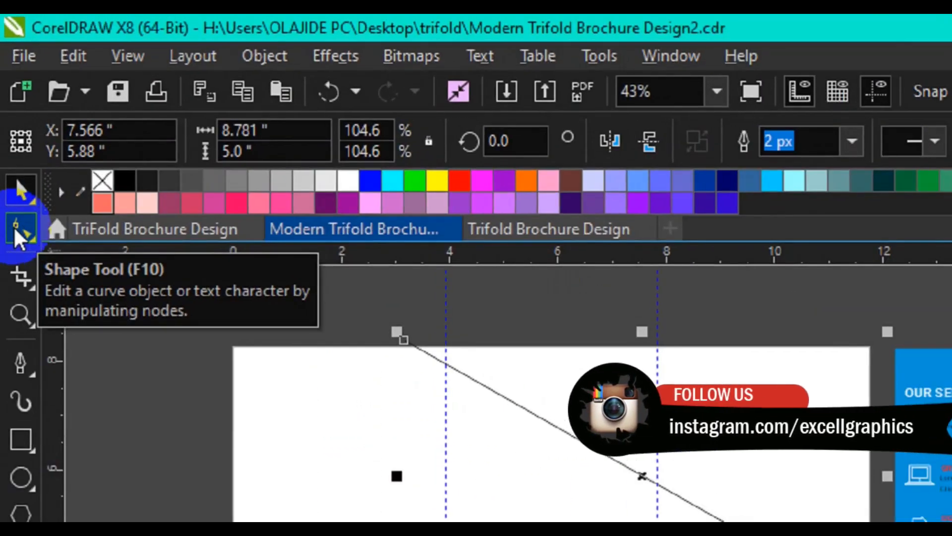
- Convert the diagonal line to a curve and bend it into an S-shape by pulling its upper handle down and its lower handle up
left_click(13, 221)
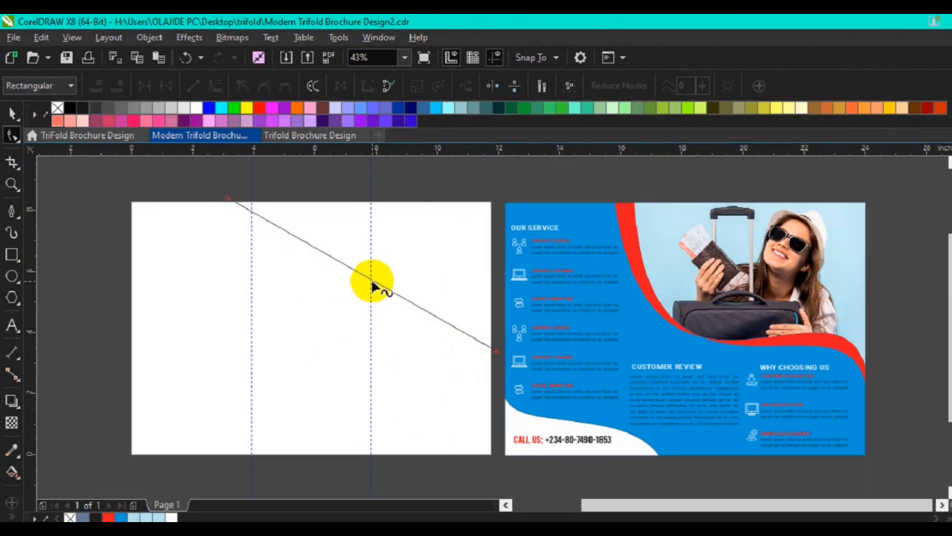
right_click(372, 281)
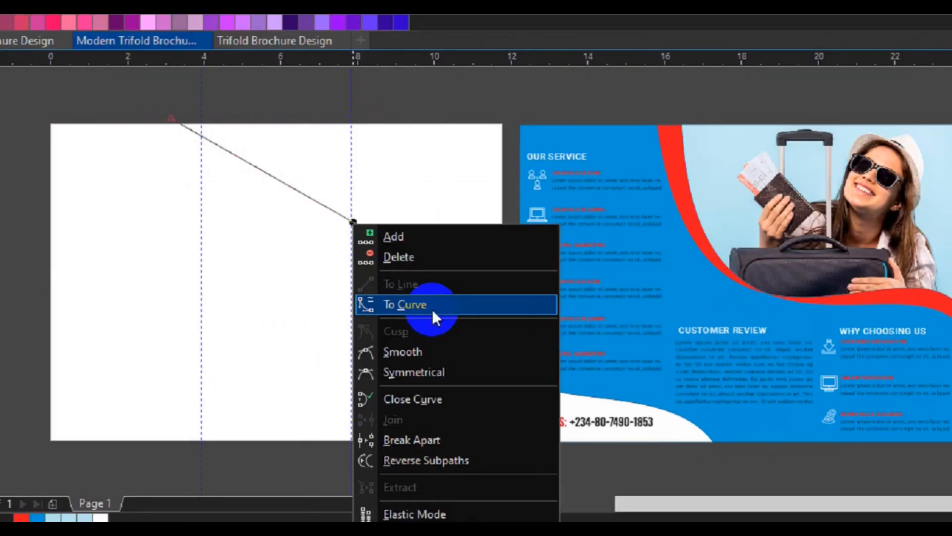
left_click(433, 309)
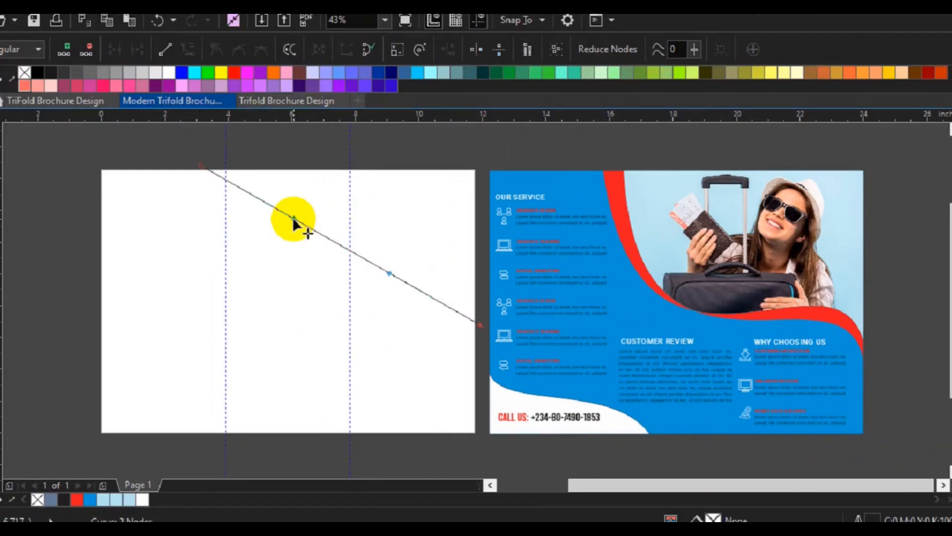
left_click_drag(293, 216, 252, 354)
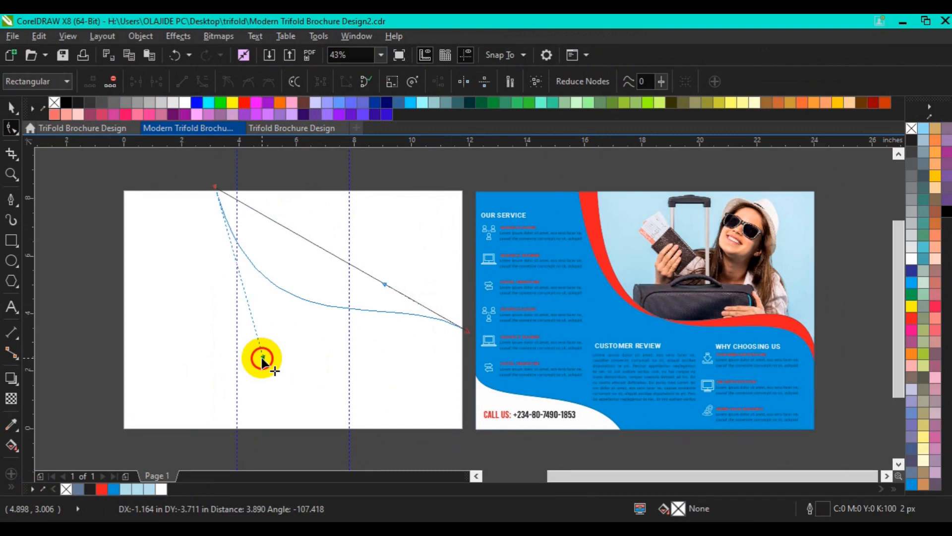
left_click_drag(262, 356, 258, 393)
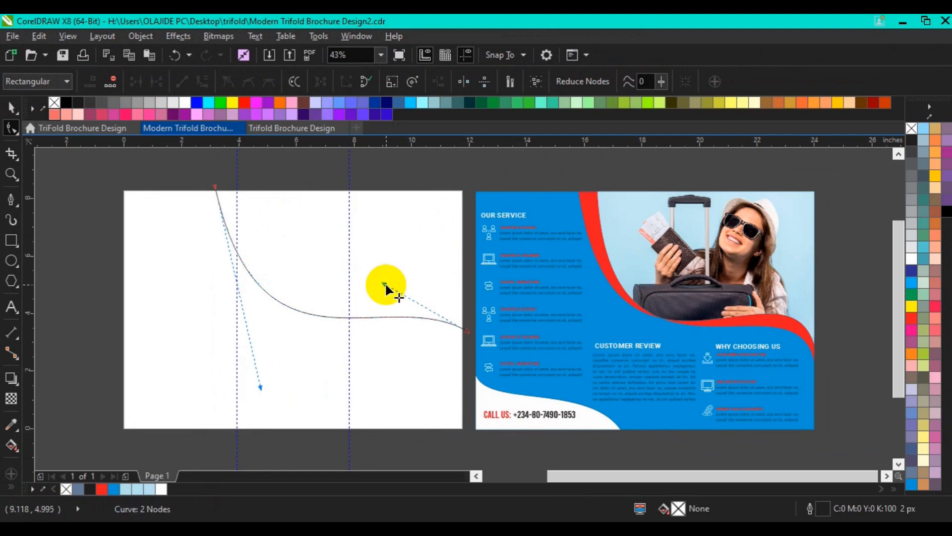
left_click_drag(385, 282, 407, 251)
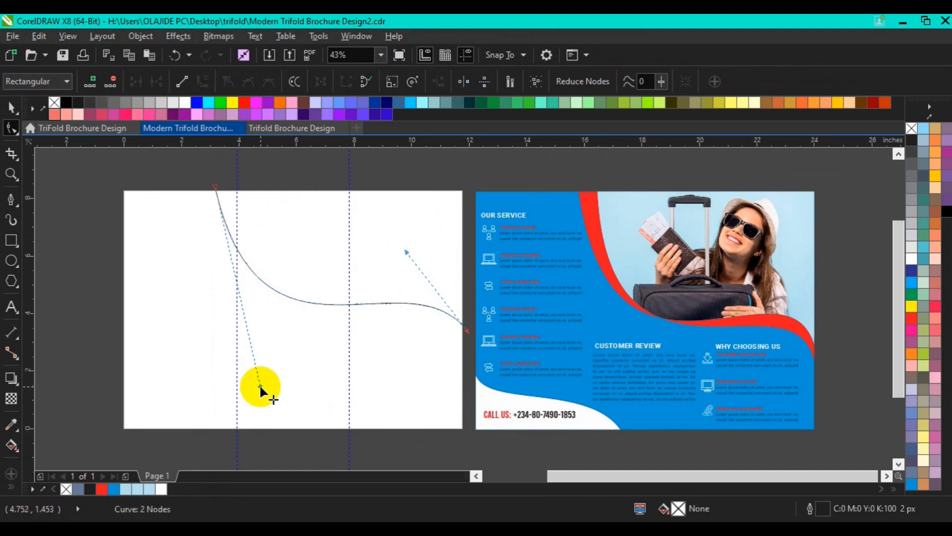
left_click_drag(260, 386, 242, 399)
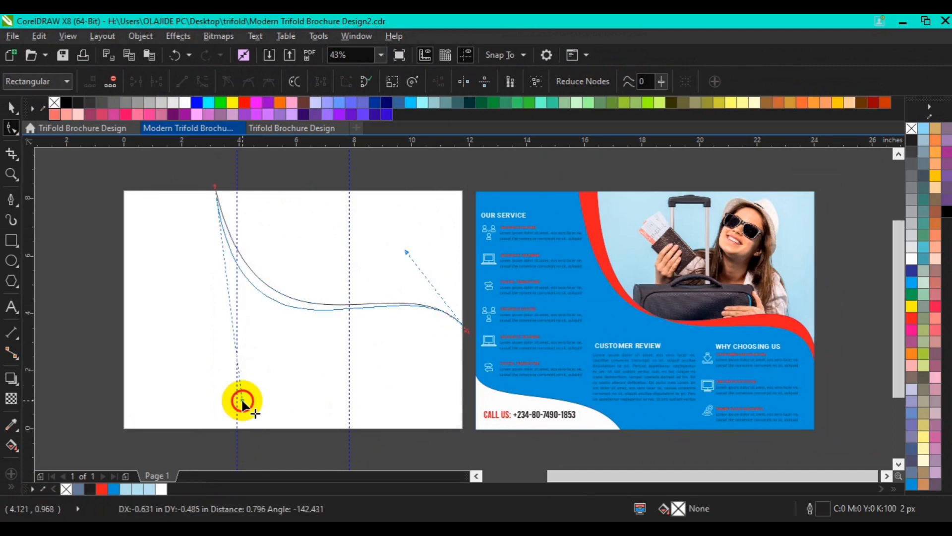
left_click_drag(241, 398, 240, 398)
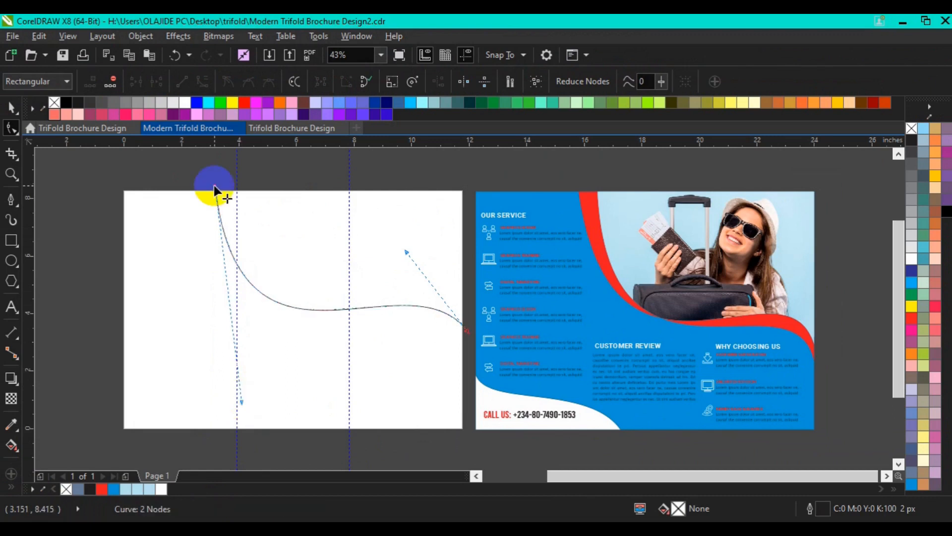
- Move the curve's upper end node slightly right and refine both control handles, making the curve about 8.47 by 5.0 inches
left_click_drag(221, 189, 223, 188)
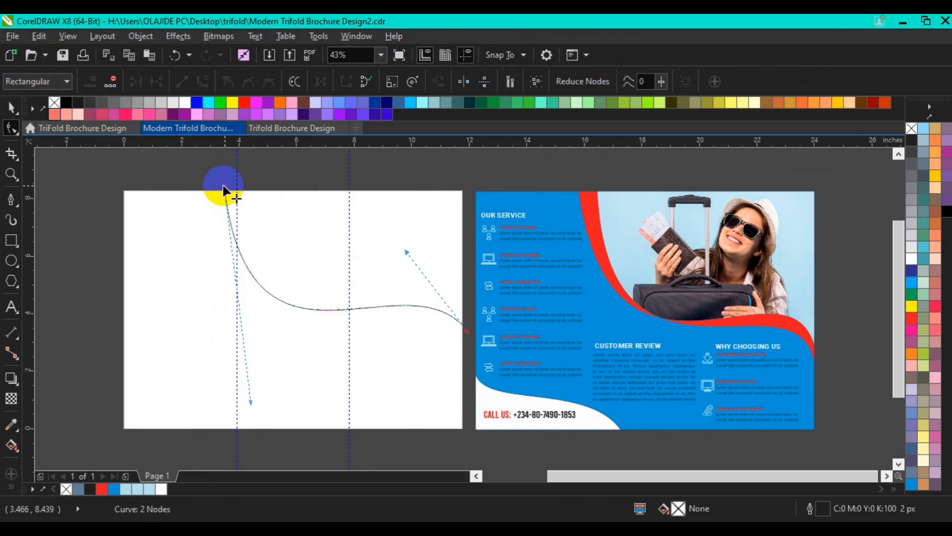
left_click_drag(406, 252, 407, 247)
left_click_drag(469, 331, 465, 341)
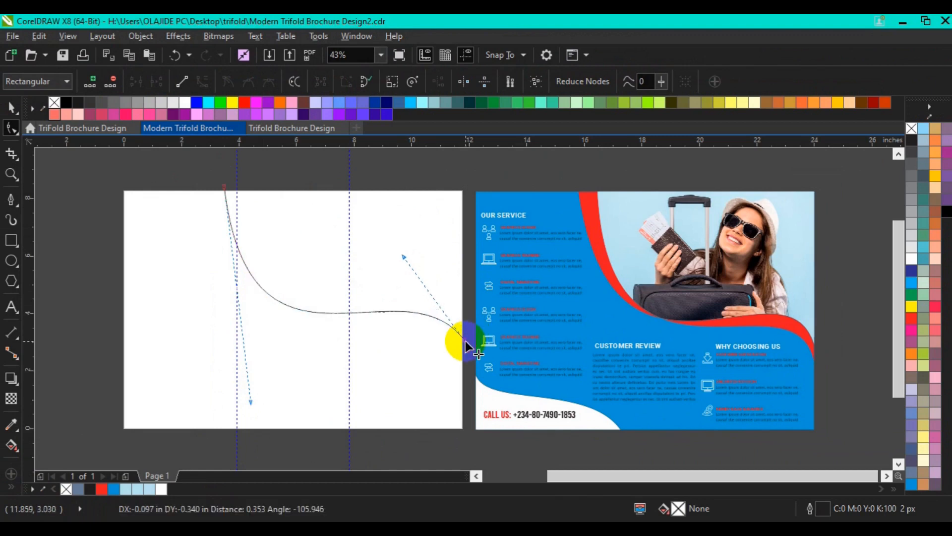
key("ctrl+z")
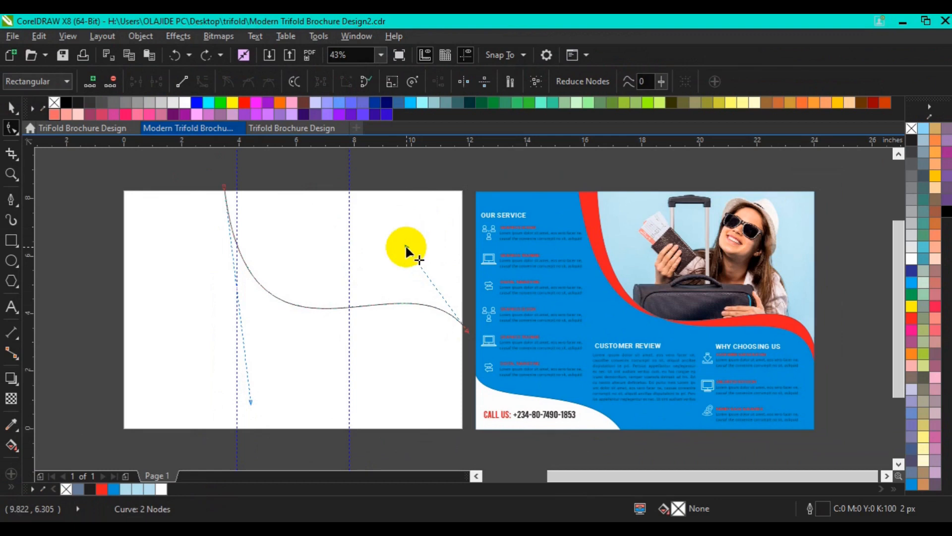
left_click_drag(406, 247, 430, 231)
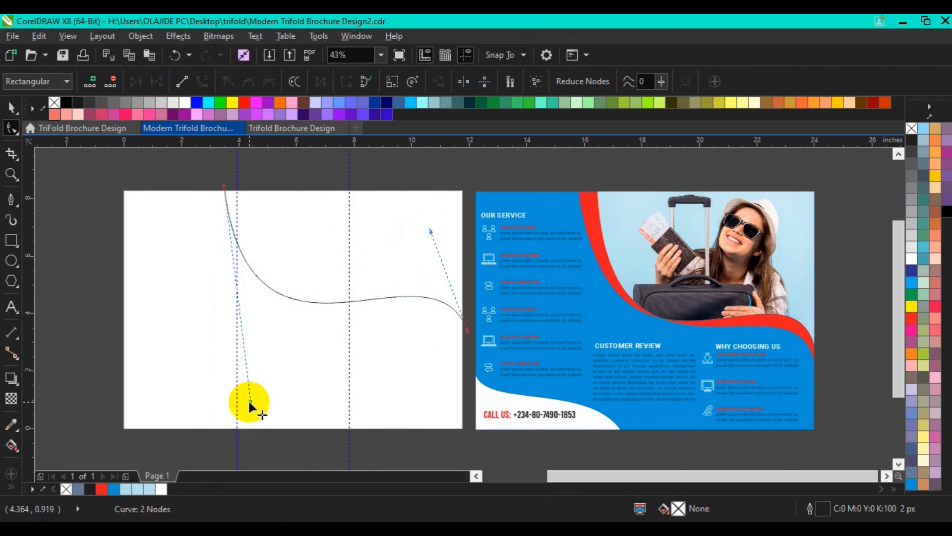
left_click_drag(249, 402, 244, 410)
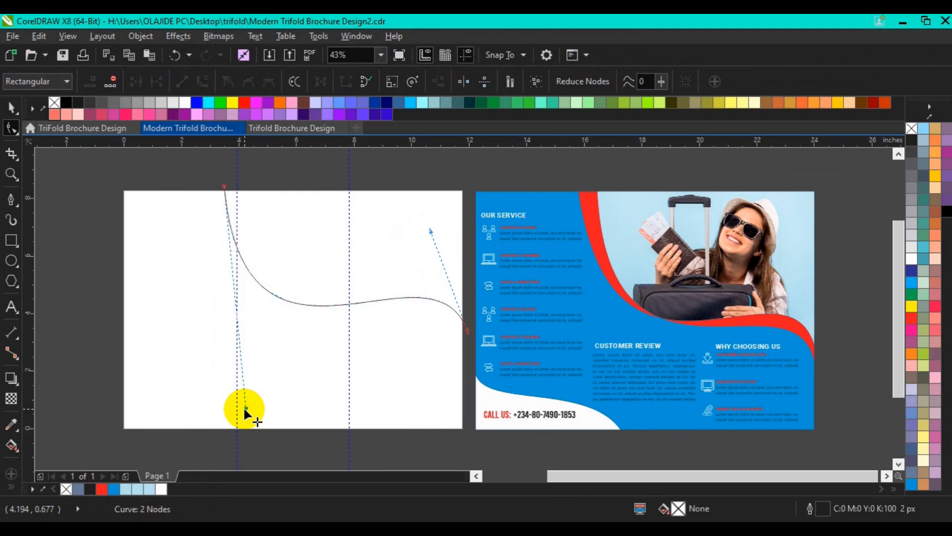
key("space")
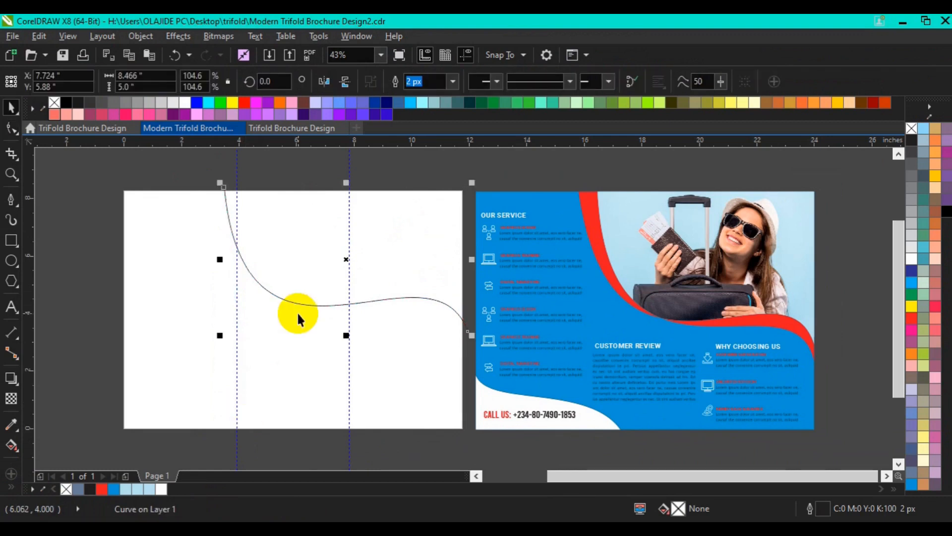
- Draw a second straight Pen line about 8.08 by 5.68 inches, from above the page at the first guideline to just past its right edge
left_click(9, 198)
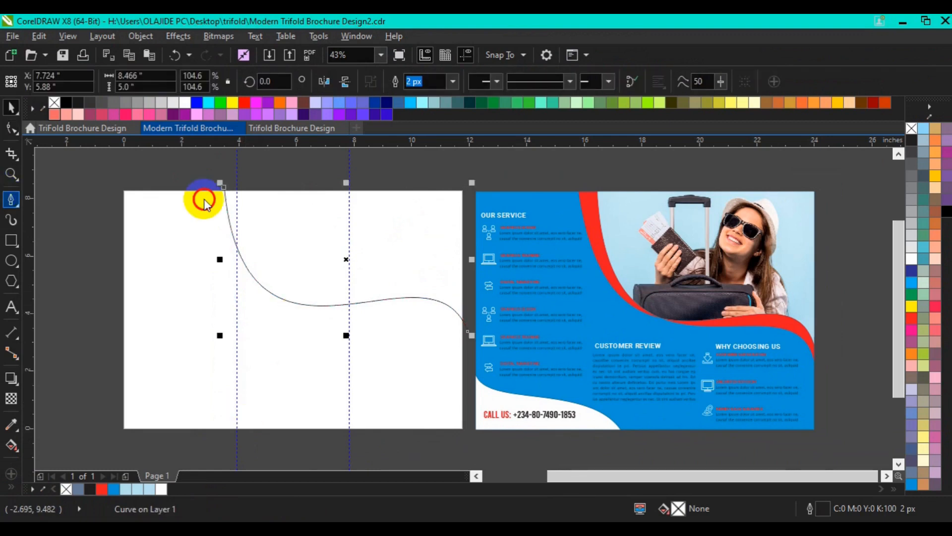
left_click(240, 193)
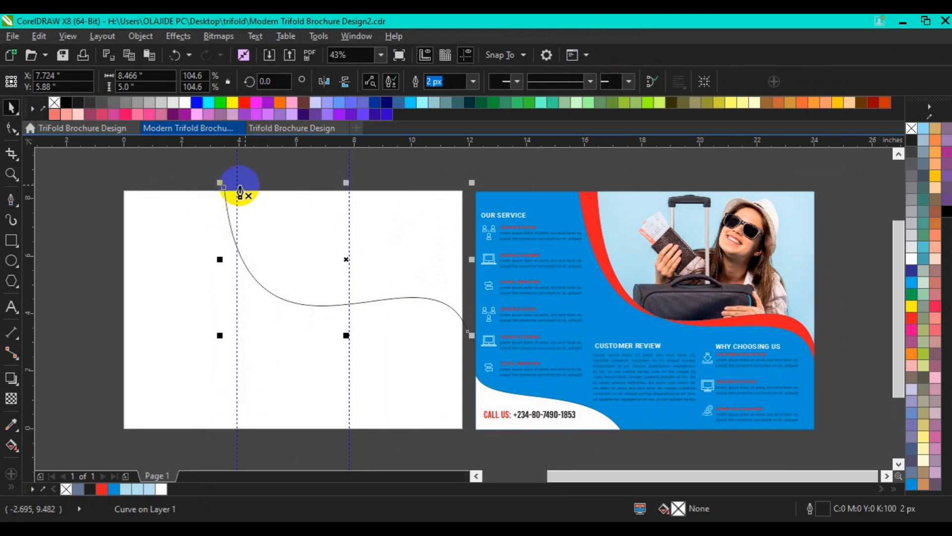
left_click(354, 293)
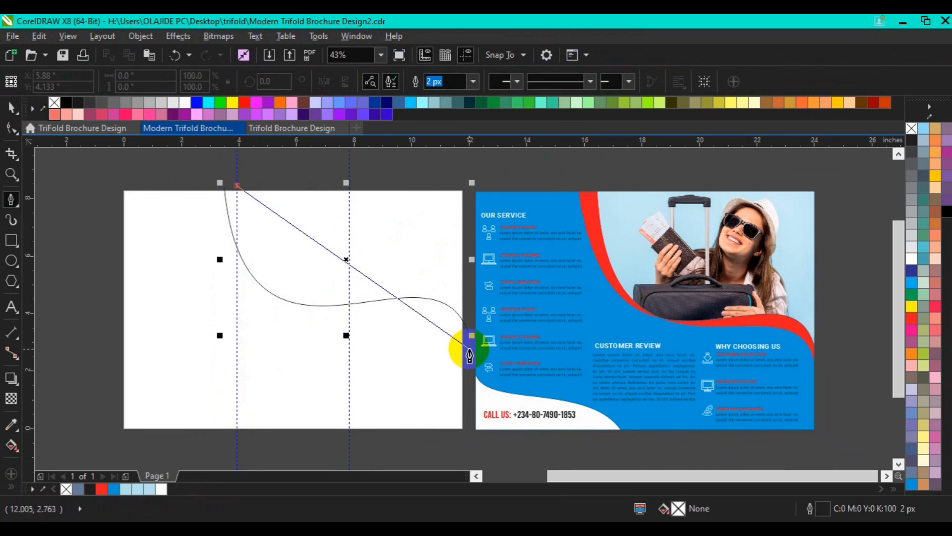
double_click(470, 355)
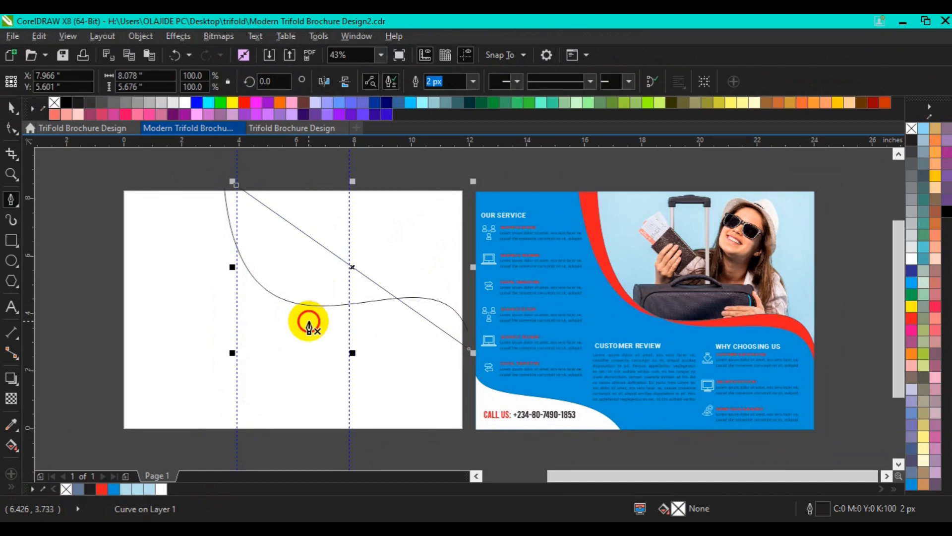
- Convert the second line to a curve and shape its handles into an S-bend that crosses the first curve near the second guideline
key("F10")
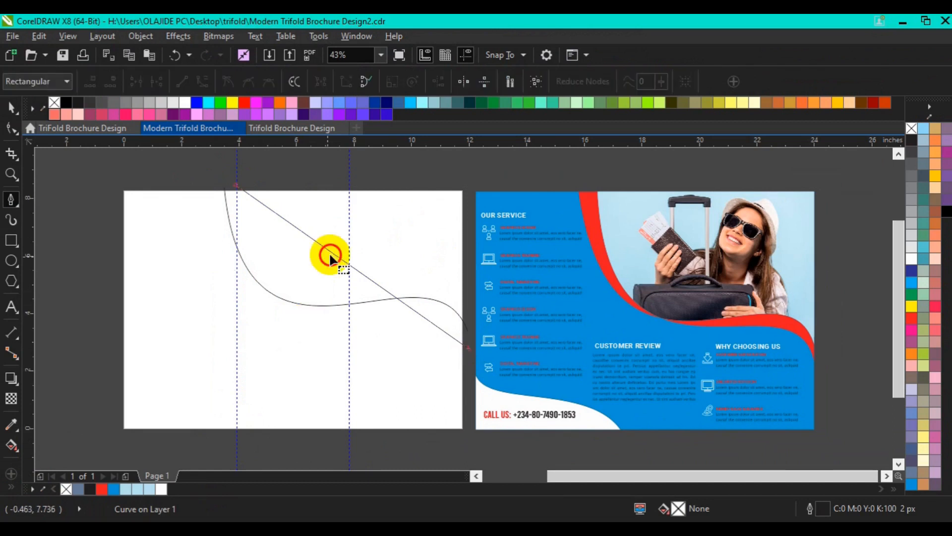
key("F10")
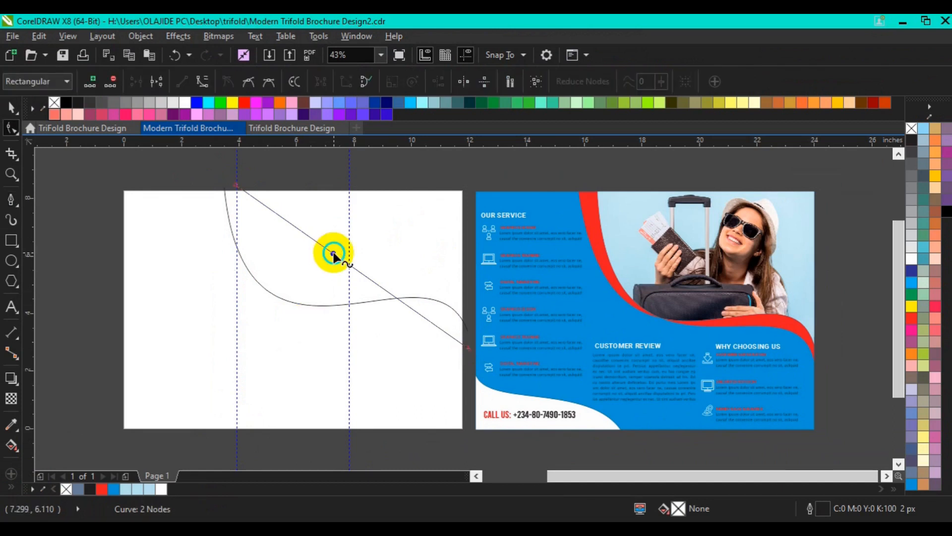
right_click(333, 254)
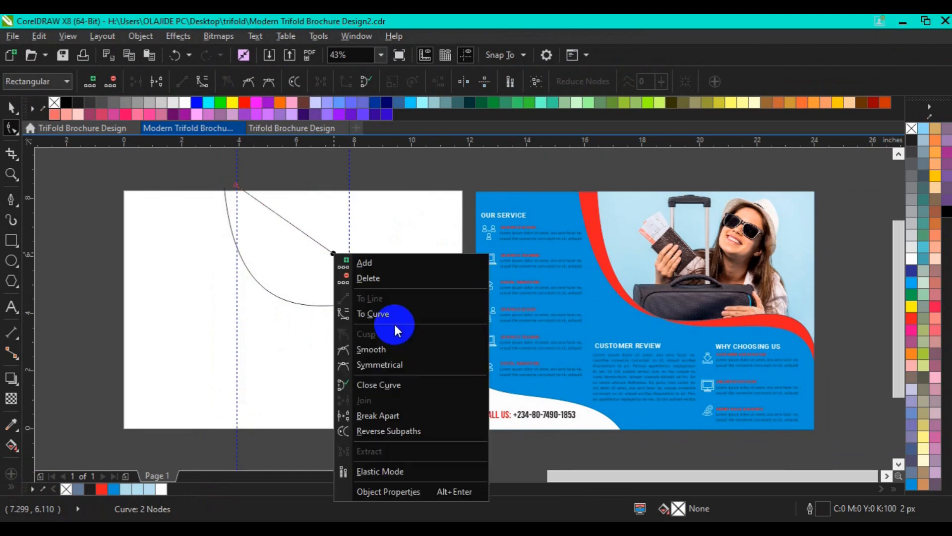
left_click(394, 318)
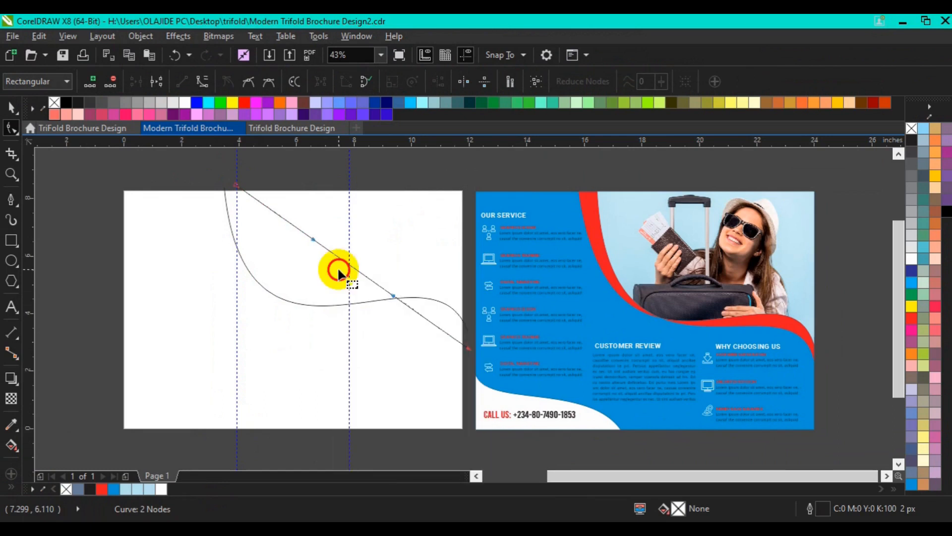
left_click(313, 240)
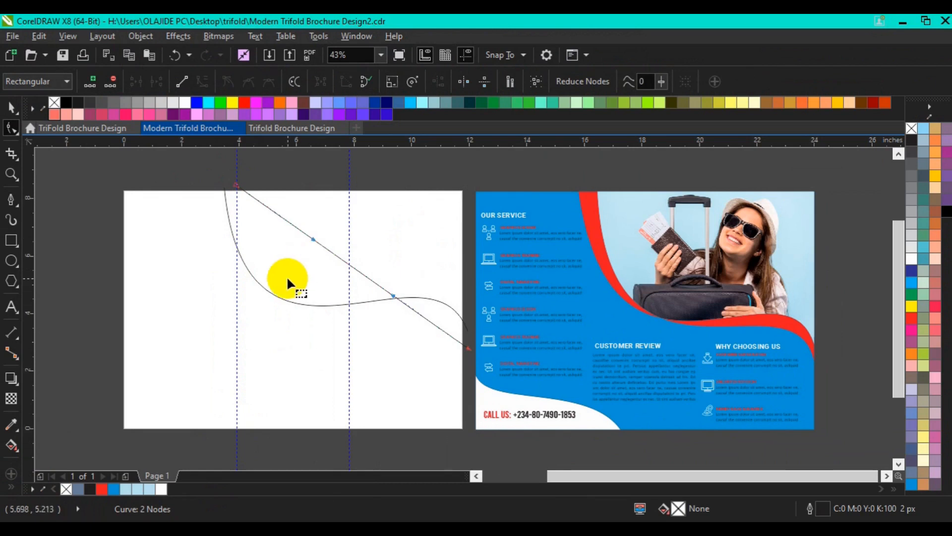
left_click(313, 241)
left_click_drag(313, 240, 251, 326)
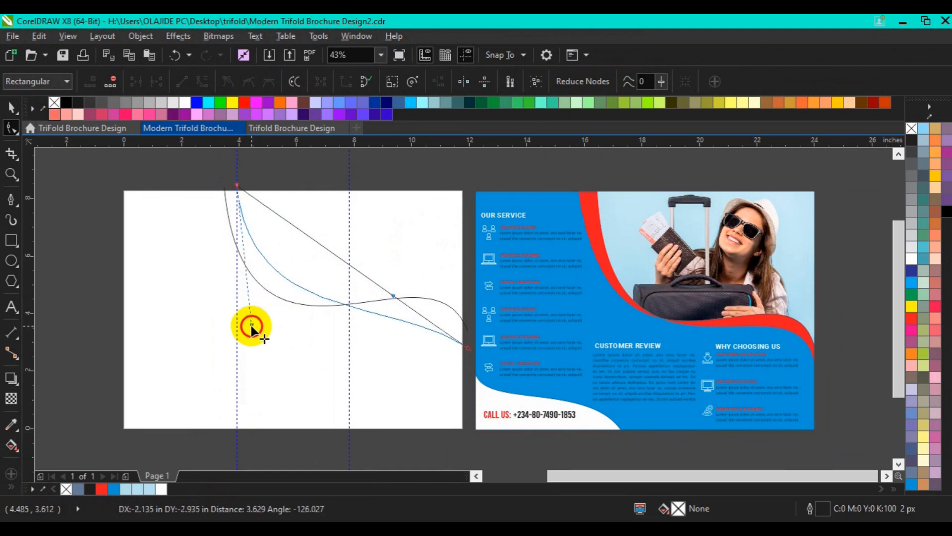
left_click_drag(251, 328, 244, 334)
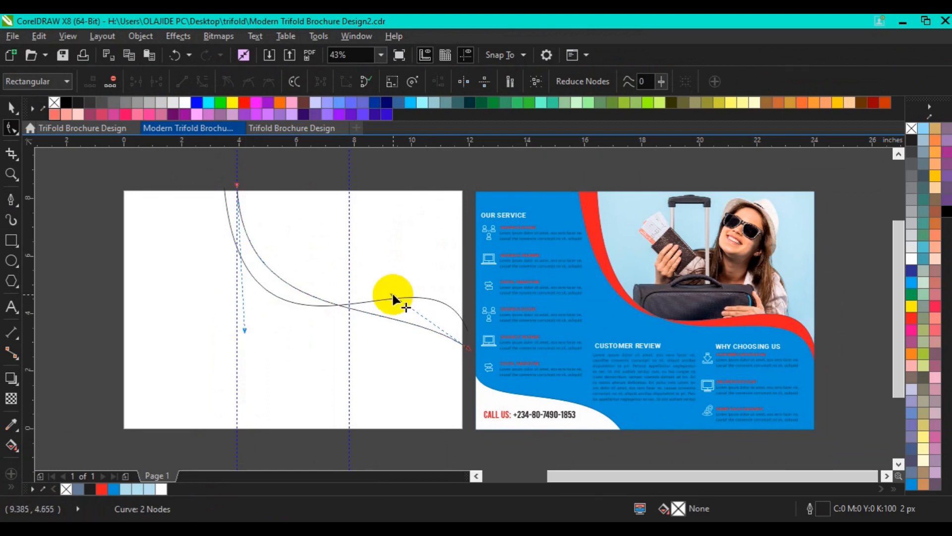
left_click_drag(392, 295, 415, 247)
left_click_drag(245, 331, 255, 374)
- Shift the second curve's upper end node slightly right of the first guideline
left_click(222, 164)
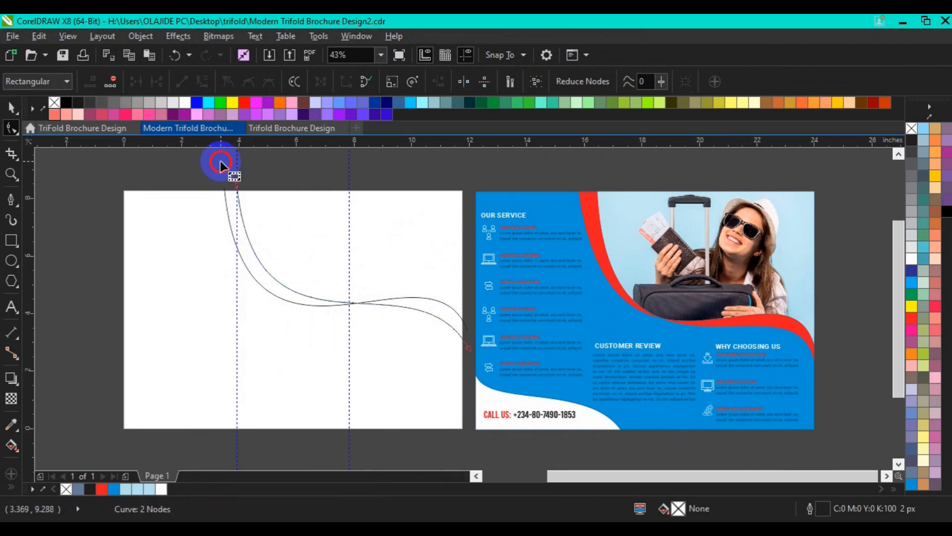
left_click(248, 193)
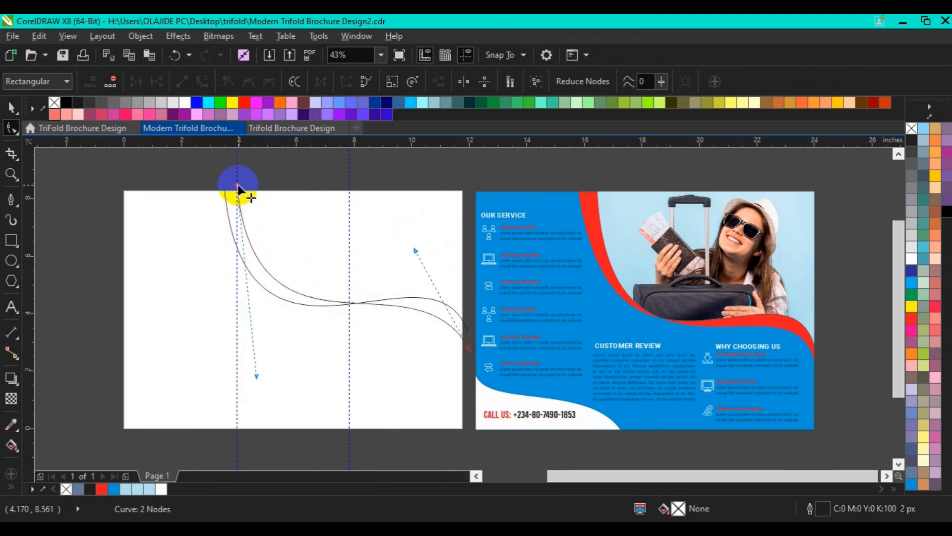
left_click(242, 188)
left_click_drag(242, 188, 244, 189)
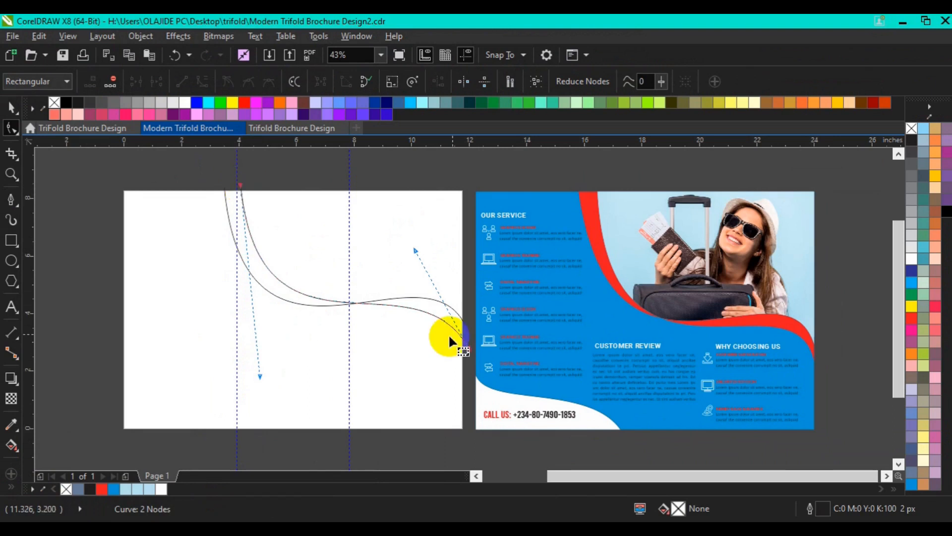
- Nudge the second curve's lower end node down in small increments and adjust its handle, making the curve about 7.95 by 5.87 inches
left_click_drag(472, 309, 458, 373)
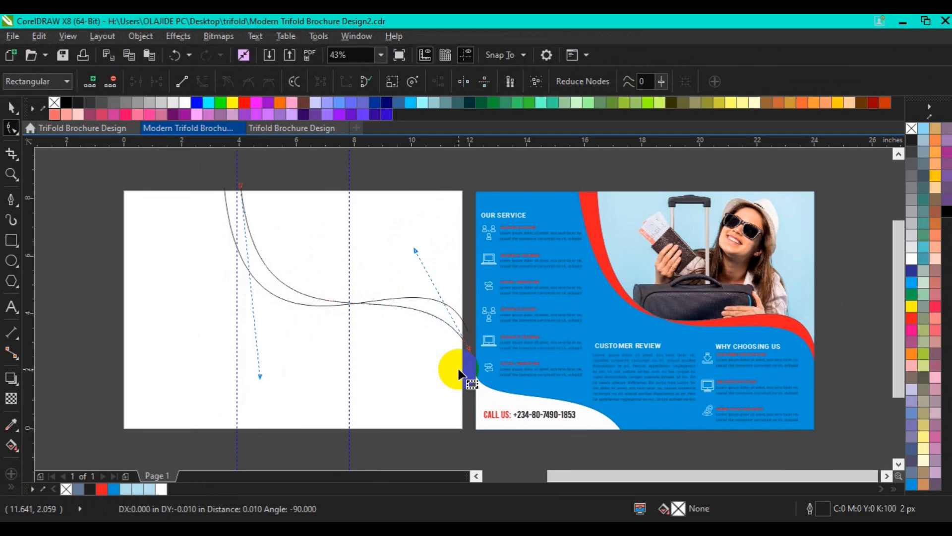
key("Down")
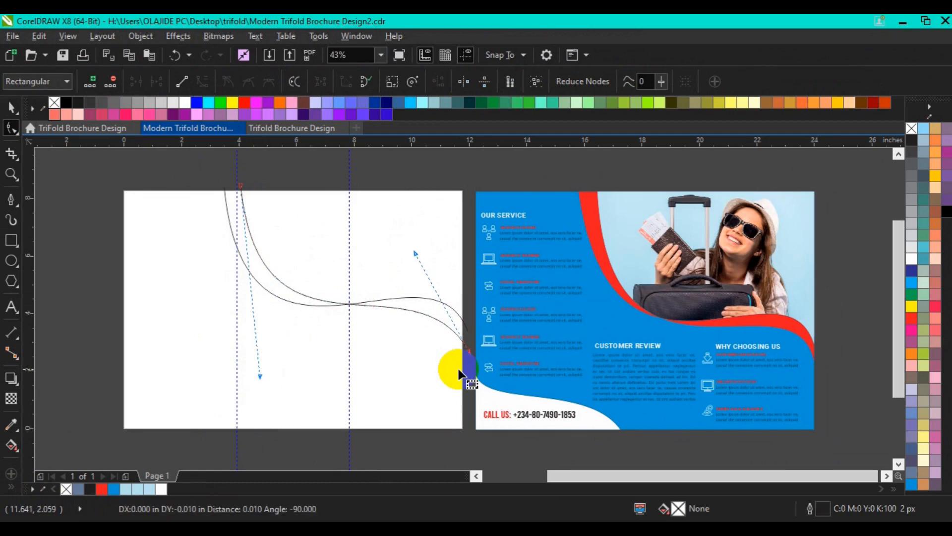
key("Down")
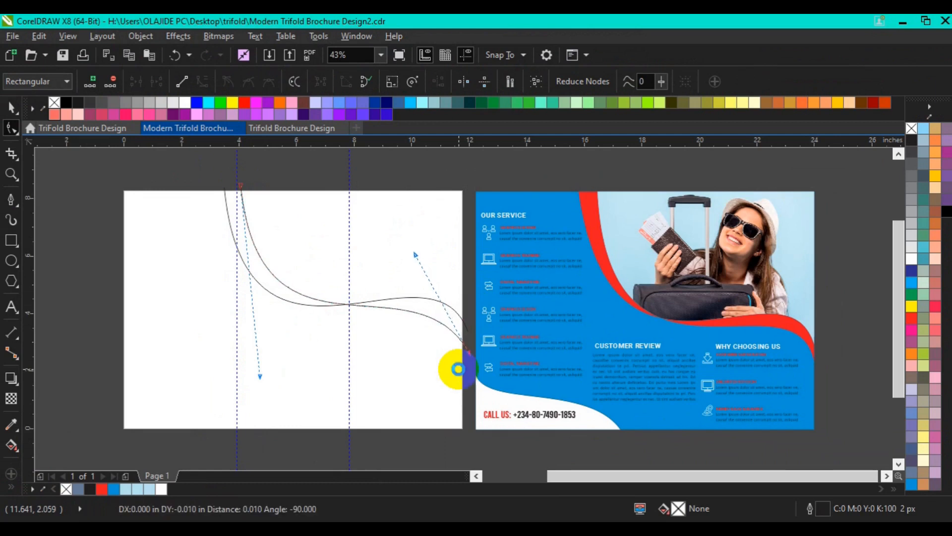
key("Down")
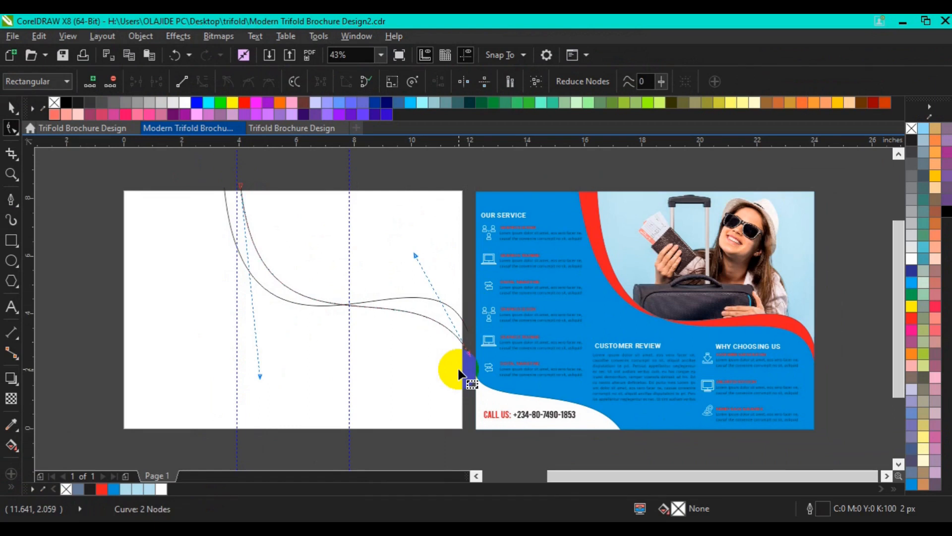
left_click_drag(415, 254, 422, 252)
key("Down")
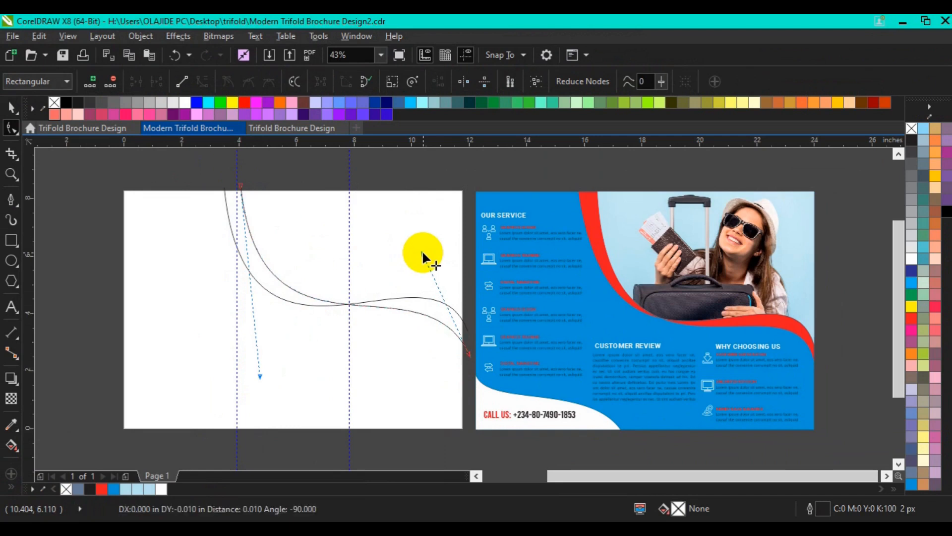
key("Down")
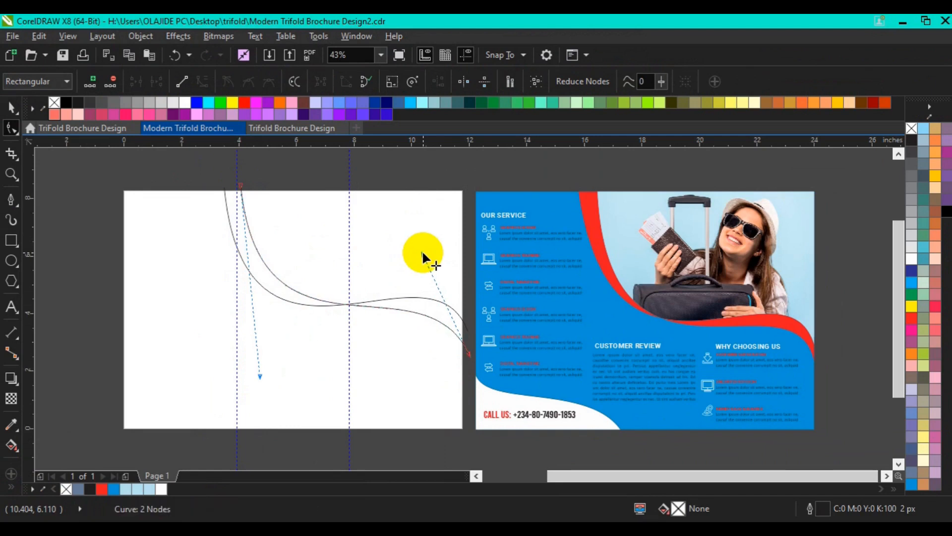
key("Down")
key("space")
- Draw a straight Pen line about 5.02 by 2.23 inches, from the page's left edge to just below its bottom edge past the first guideline
left_click(10, 199)
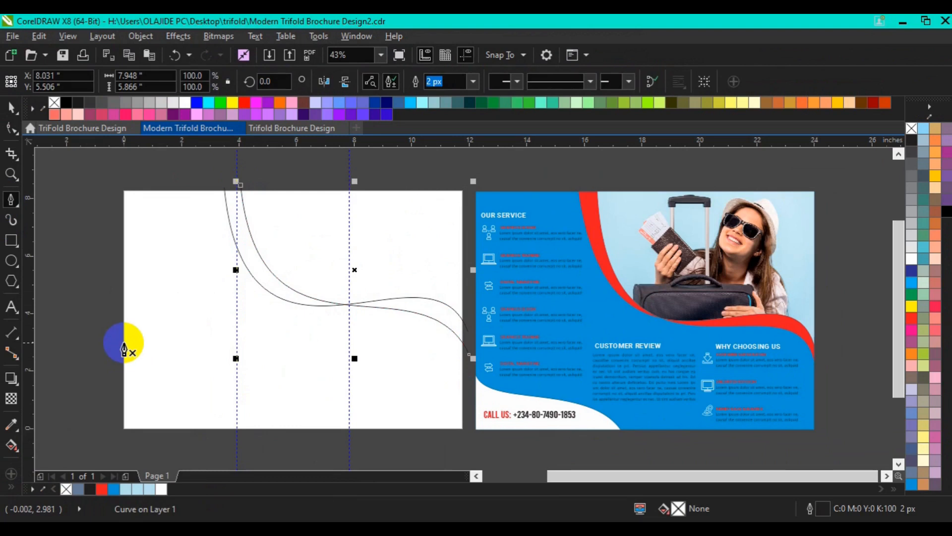
left_click(124, 342)
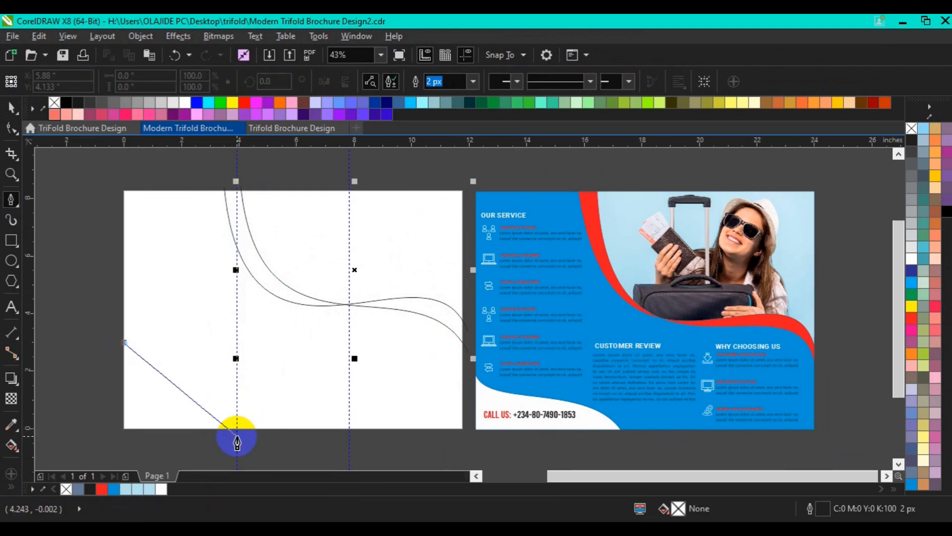
key("space")
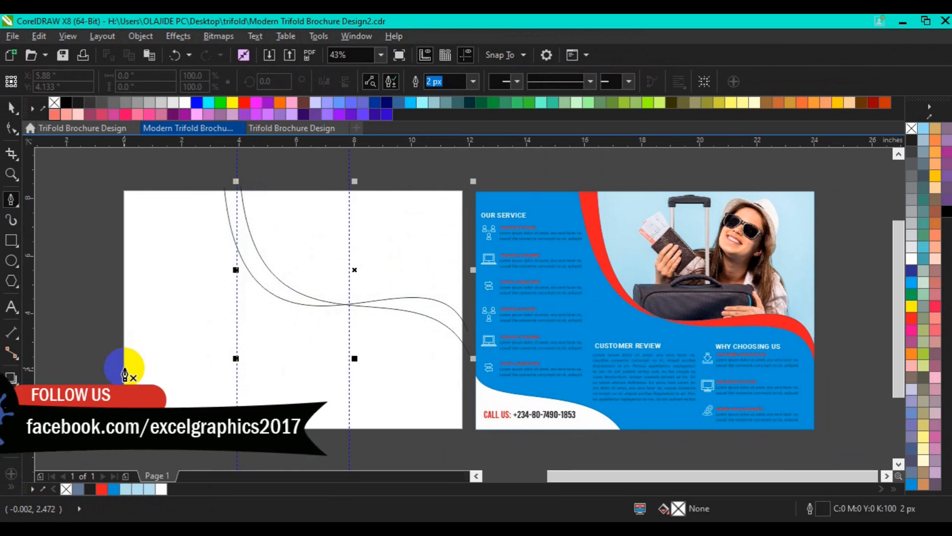
left_click(125, 368)
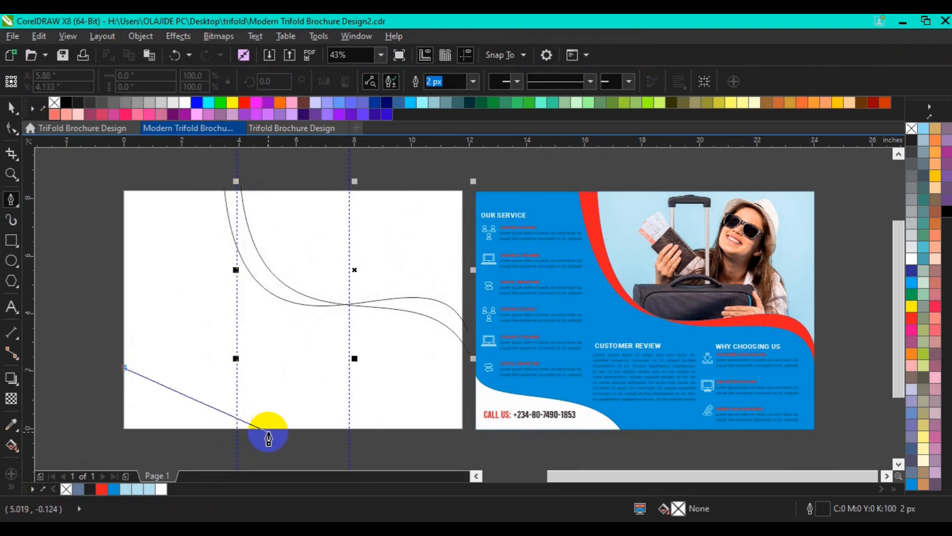
left_click(269, 434)
left_click(282, 451, "ctrl")
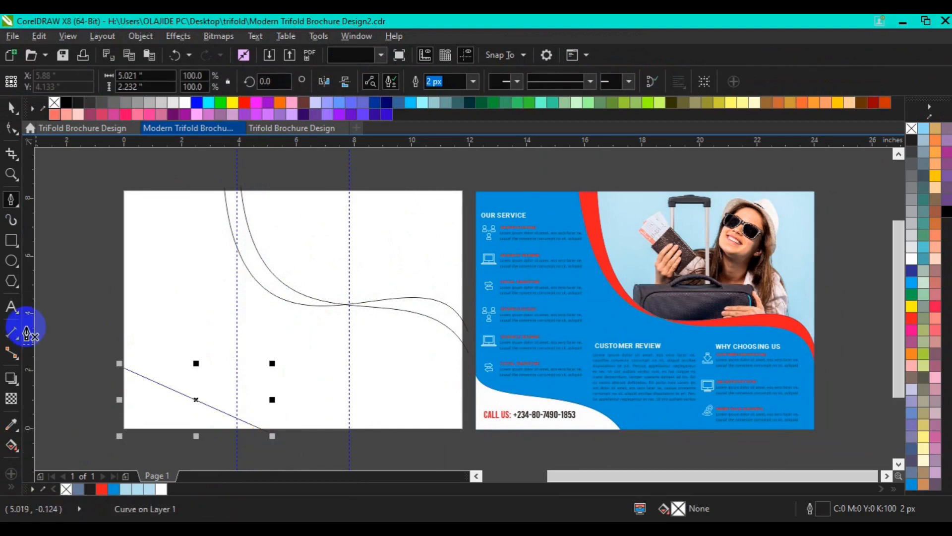
- Convert the straight line across the page's lower-left corner to a curve
left_click(11, 130)
left_click(188, 397)
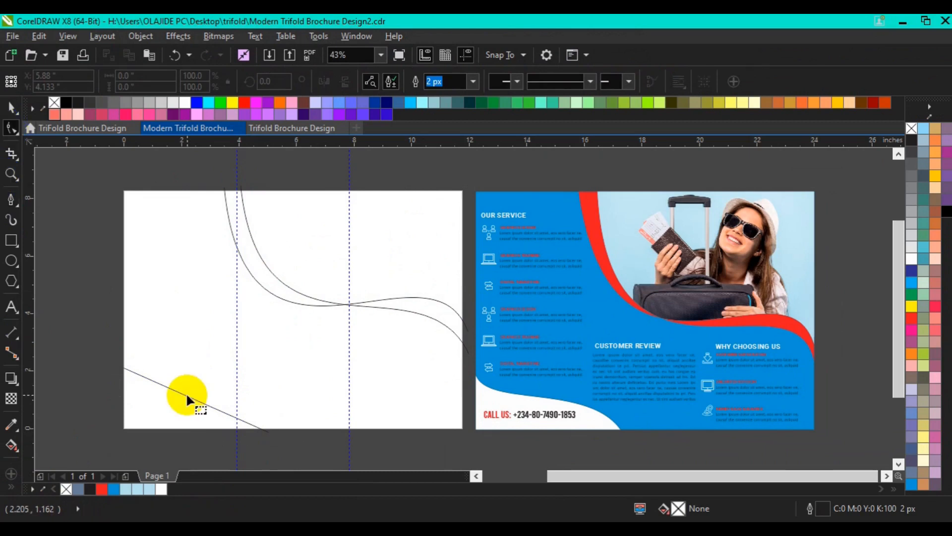
left_click(187, 397)
right_click(186, 392)
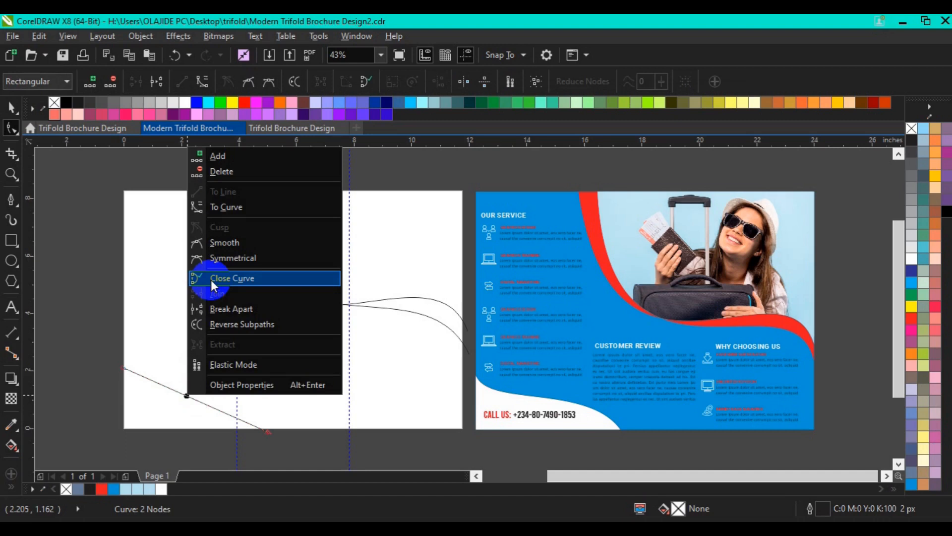
left_click(227, 204)
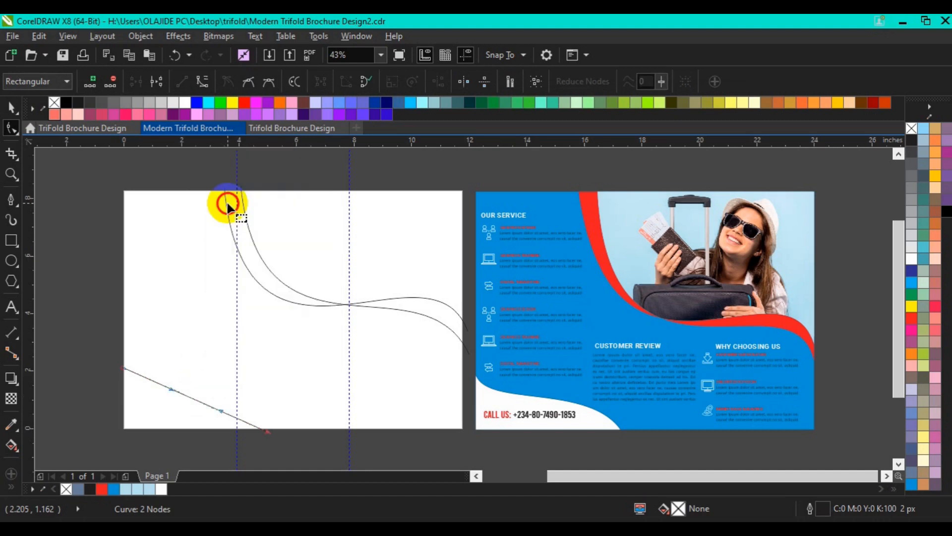
- Shape the lower-left curve's handles into a gentle S-bend that dips steeply at both ends
left_click(179, 392)
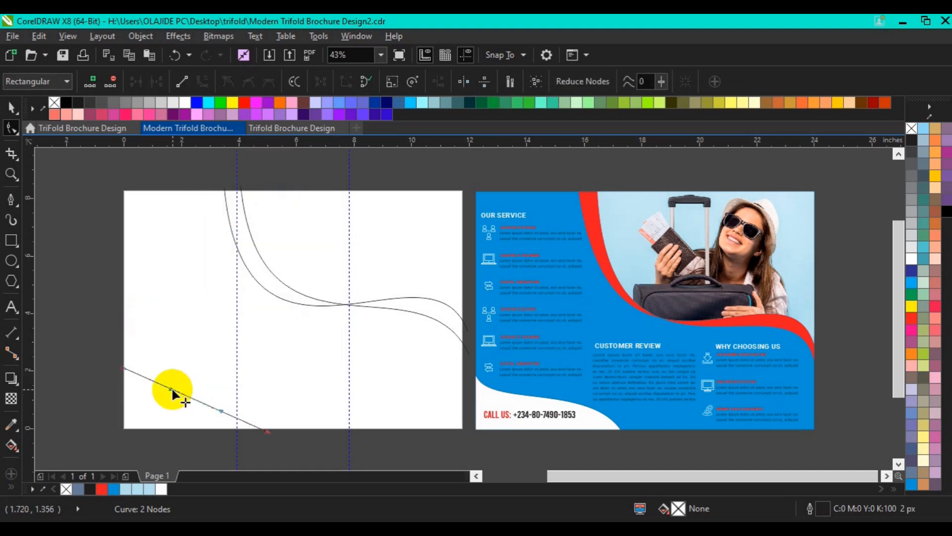
left_click_drag(171, 390, 260, 378)
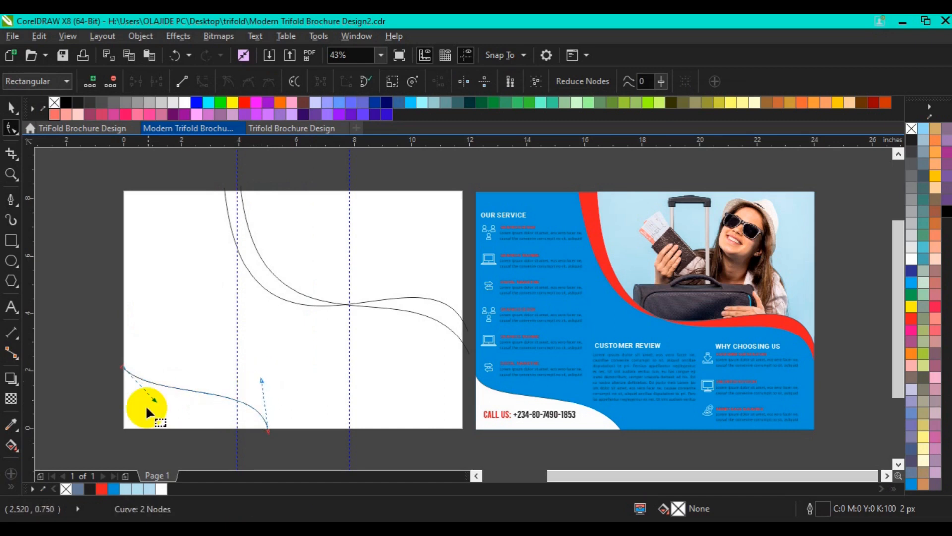
left_click_drag(154, 401, 141, 412)
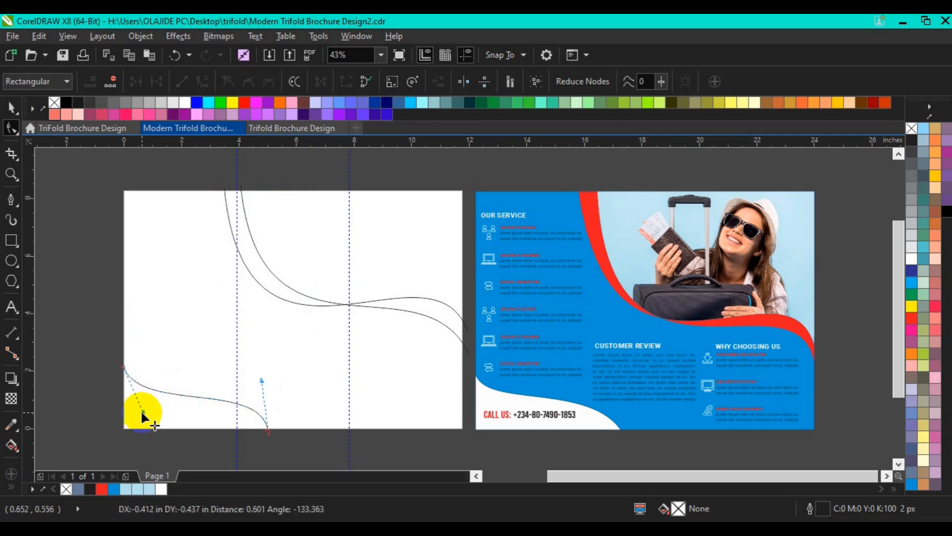
left_click_drag(260, 378, 262, 369)
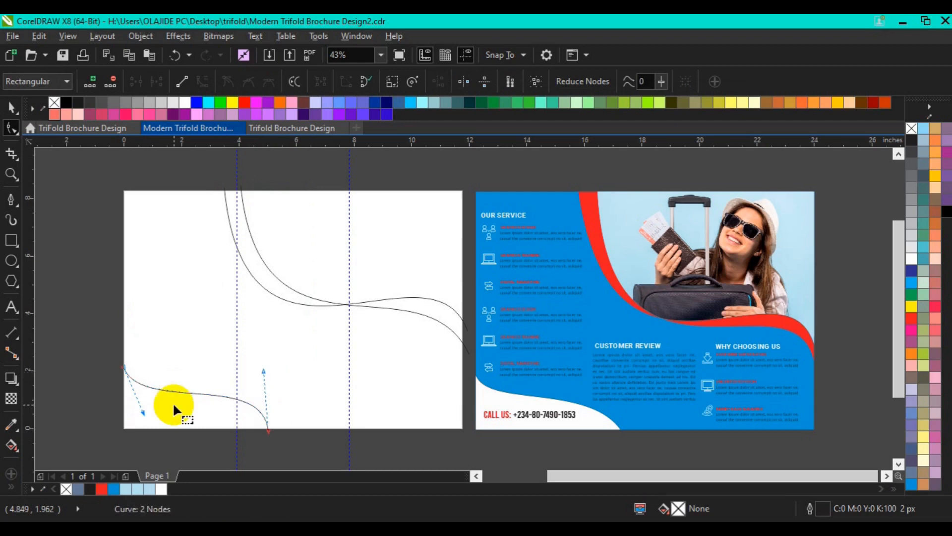
left_click_drag(143, 411, 139, 413)
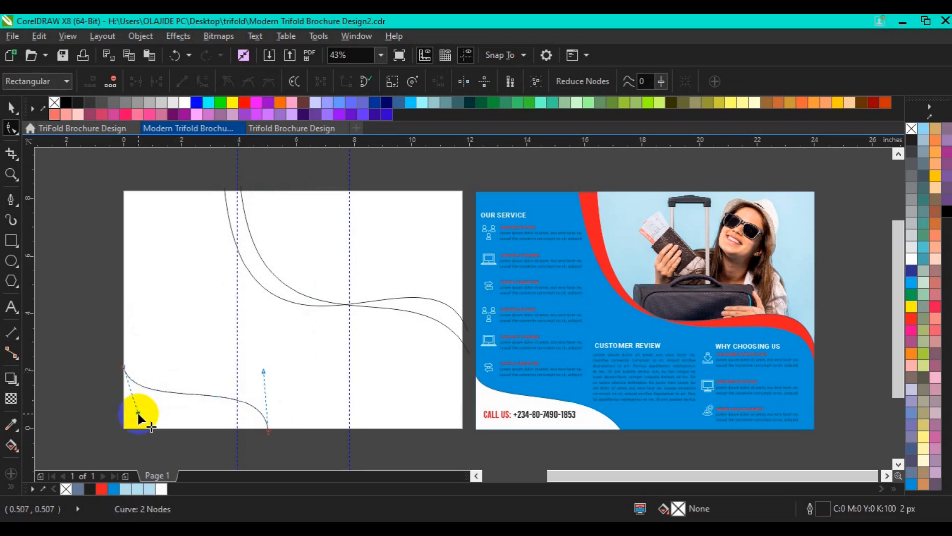
key("space")
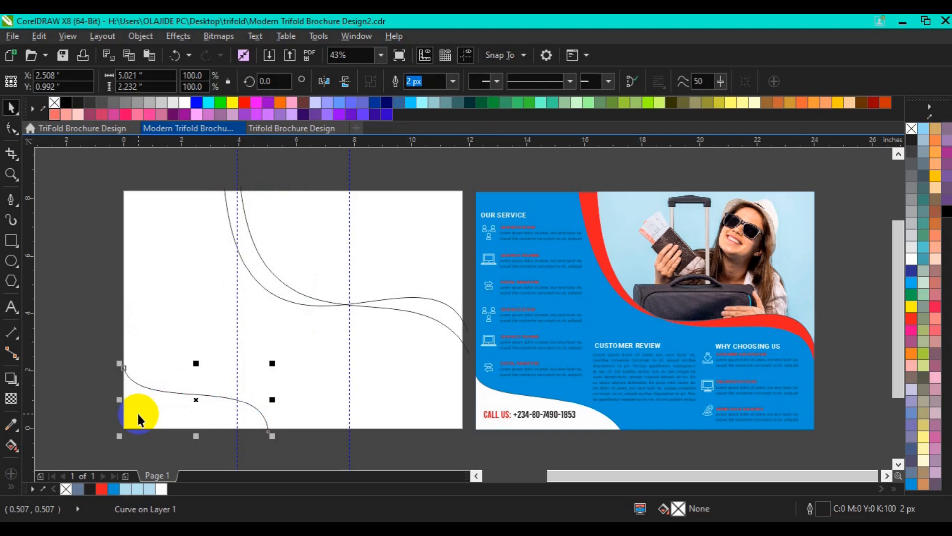
- Add a page-sized rectangle and Smart Fill every region bounded by the curves and page edges with blue-grey
left_click(10, 245)
double_click(10, 248)
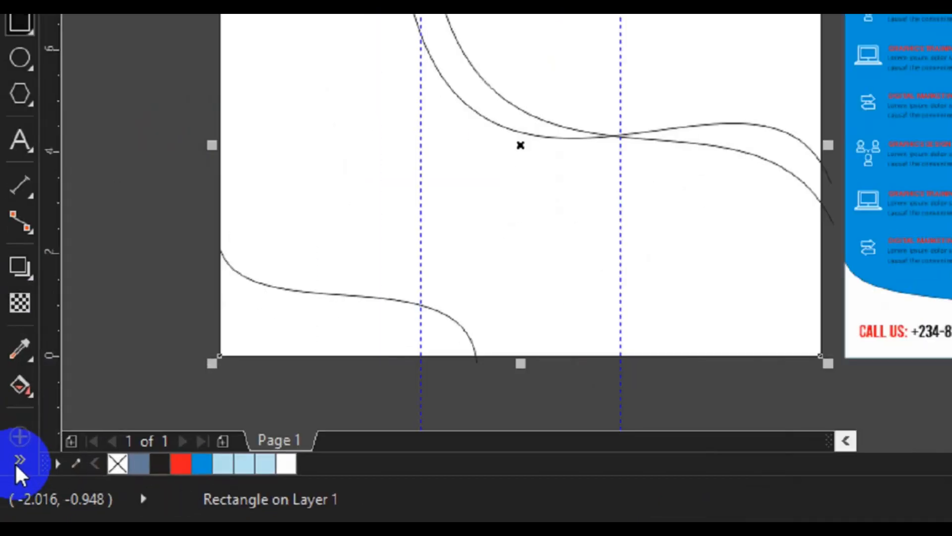
left_click(10, 489)
left_click(66, 442)
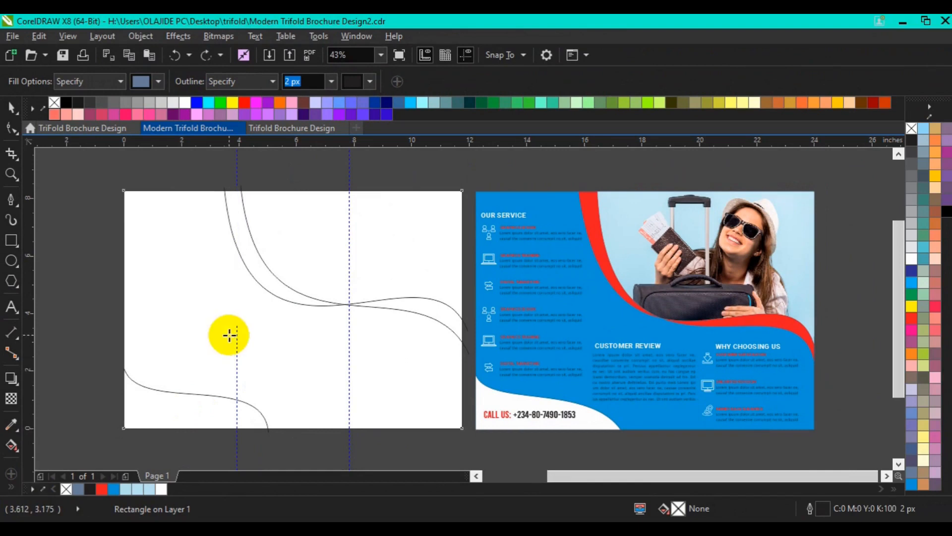
left_click(334, 268)
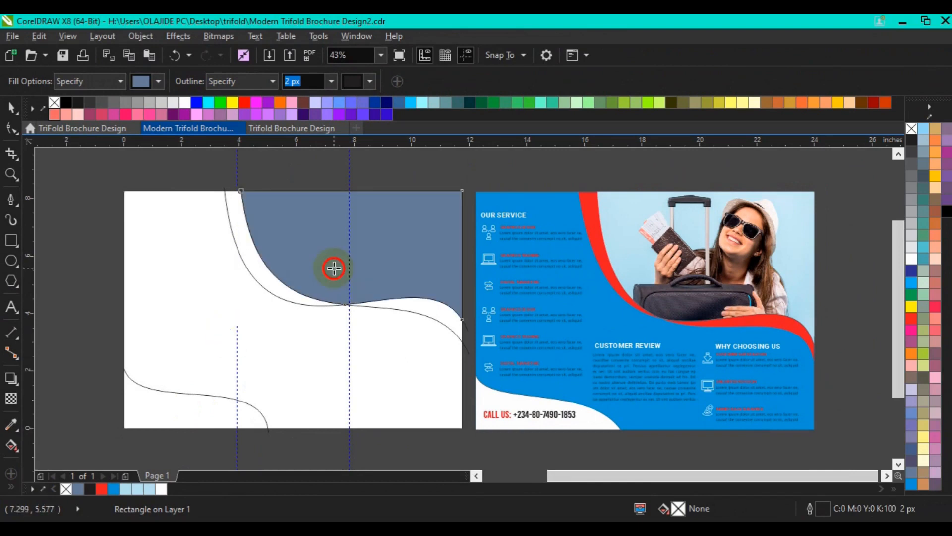
left_click(433, 306)
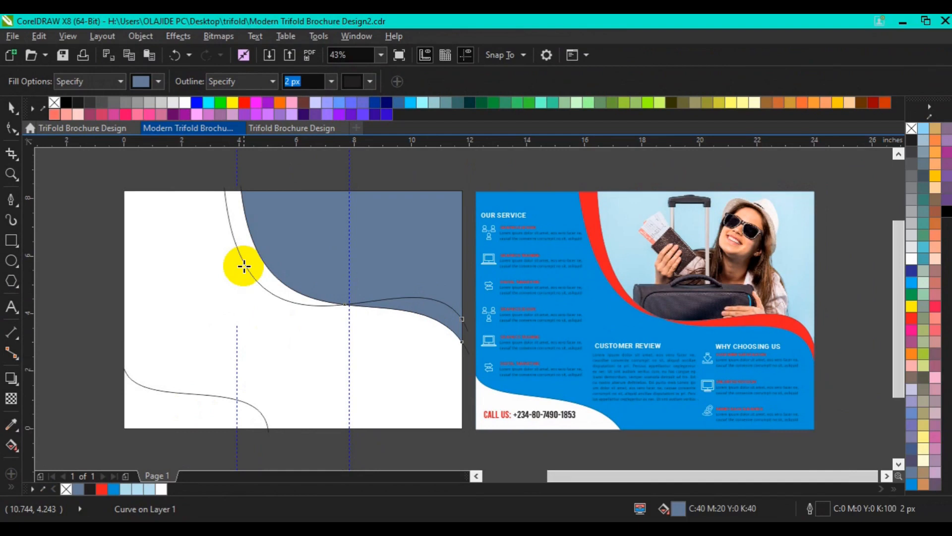
left_click(248, 265)
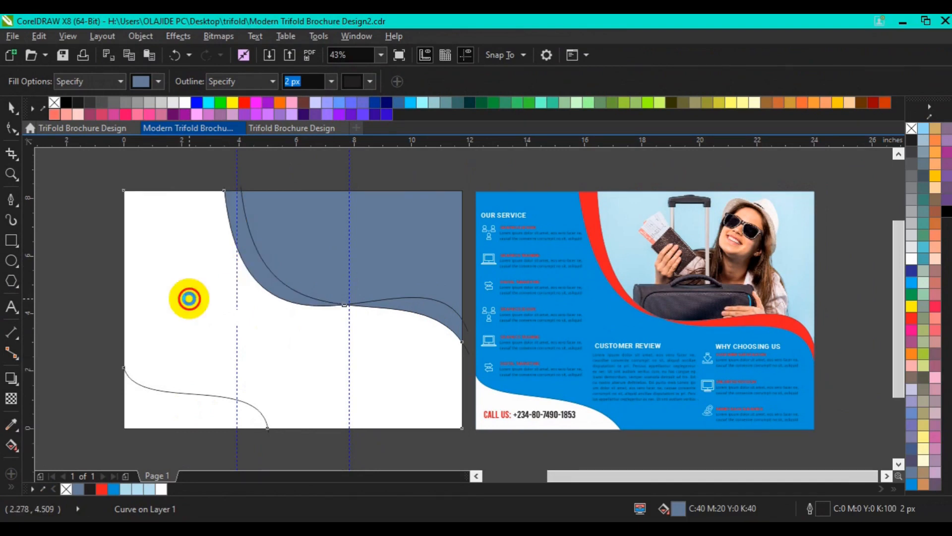
left_click(214, 345)
left_click(154, 400)
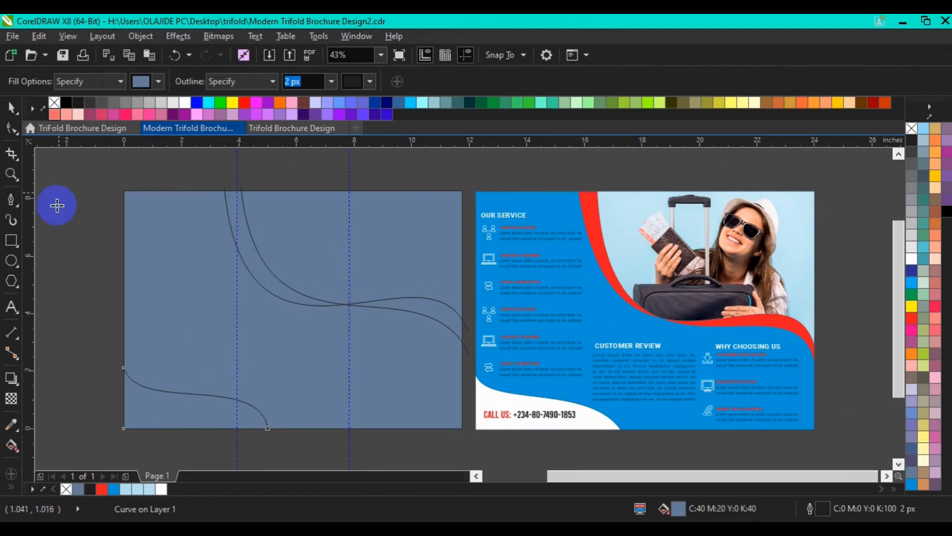
- Delete the two original crossing S-curve lines, keeping the filled shapes
left_click(10, 107)
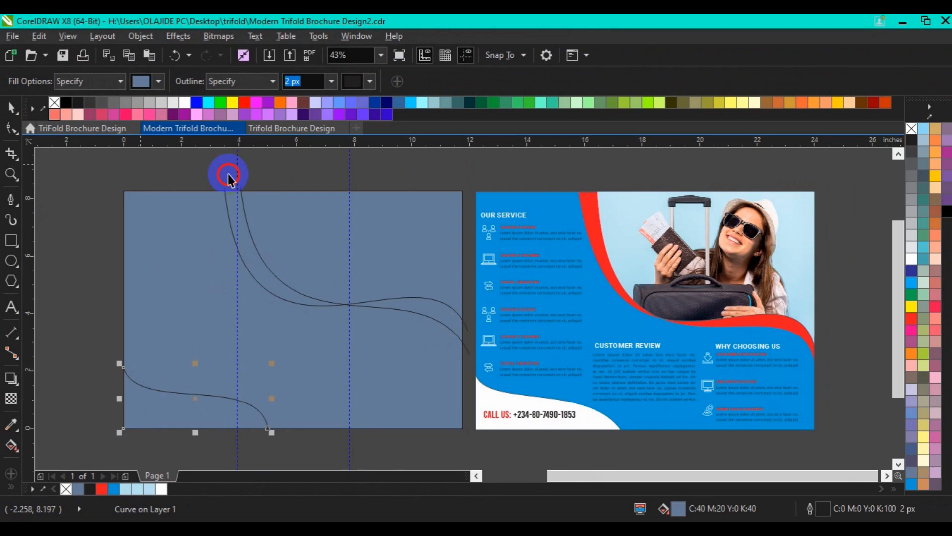
left_click(238, 188)
left_click(241, 190)
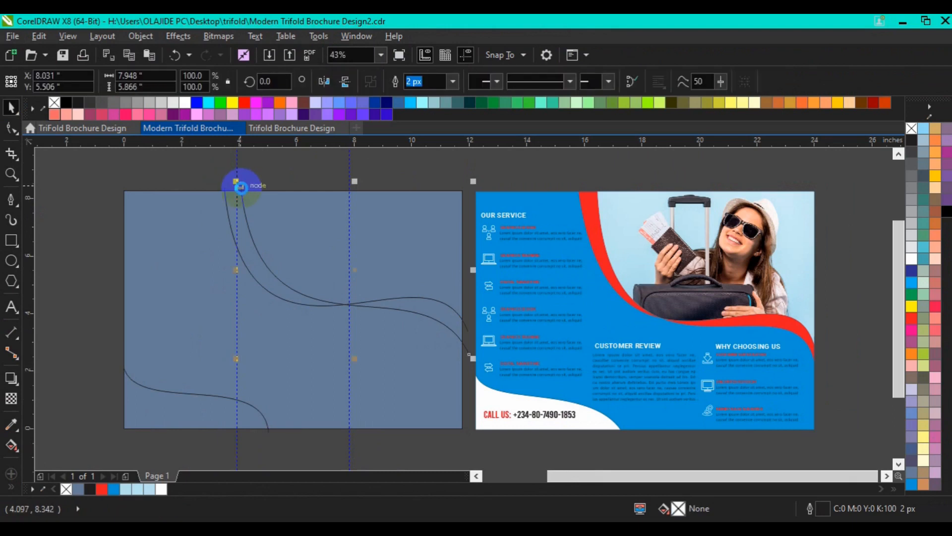
left_click(221, 187)
left_click(224, 189)
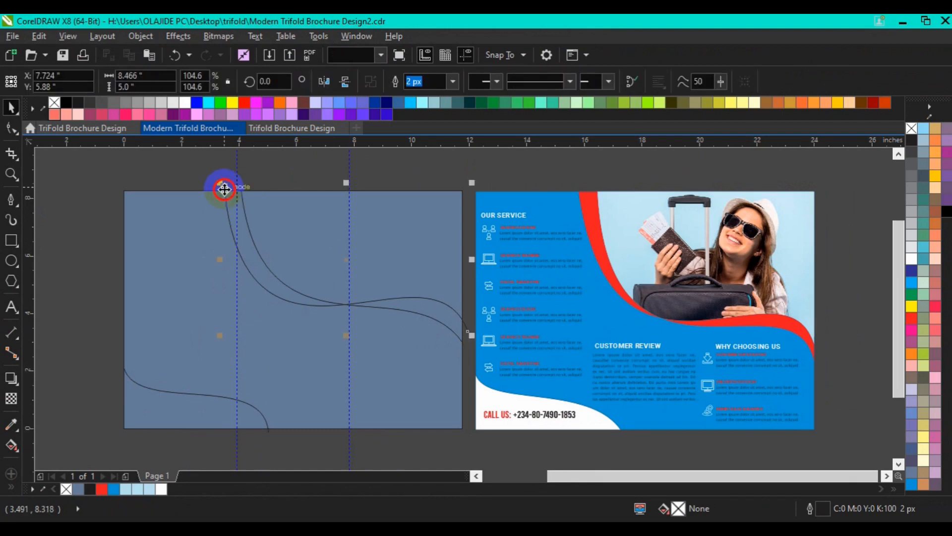
key("Delete")
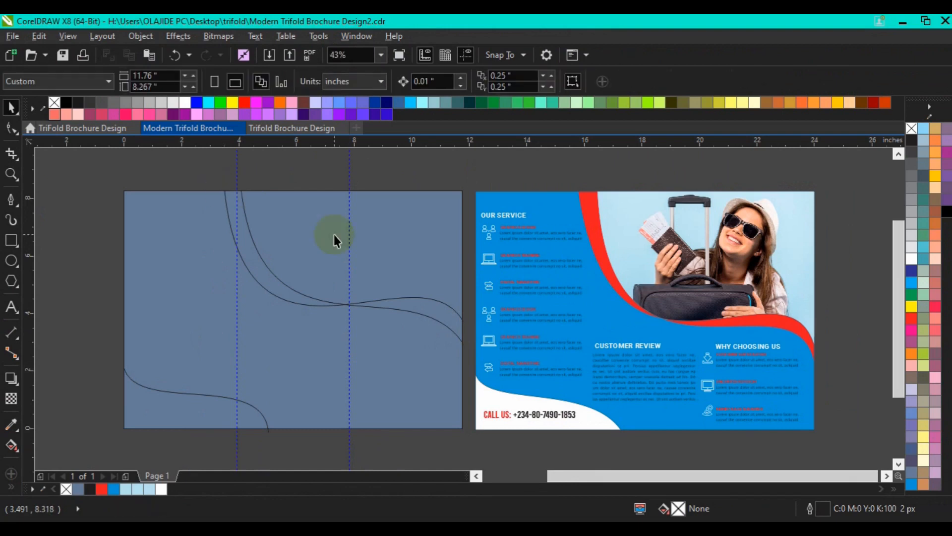
- Fill both ribbon segments between the crossing curves with red and the lower-left corner shape with white
left_click(271, 284)
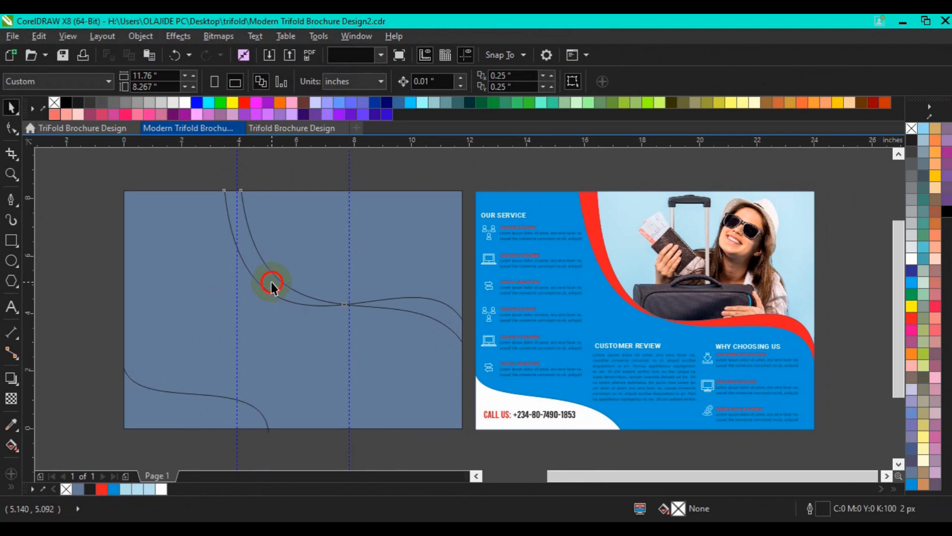
left_click(420, 309, "shift")
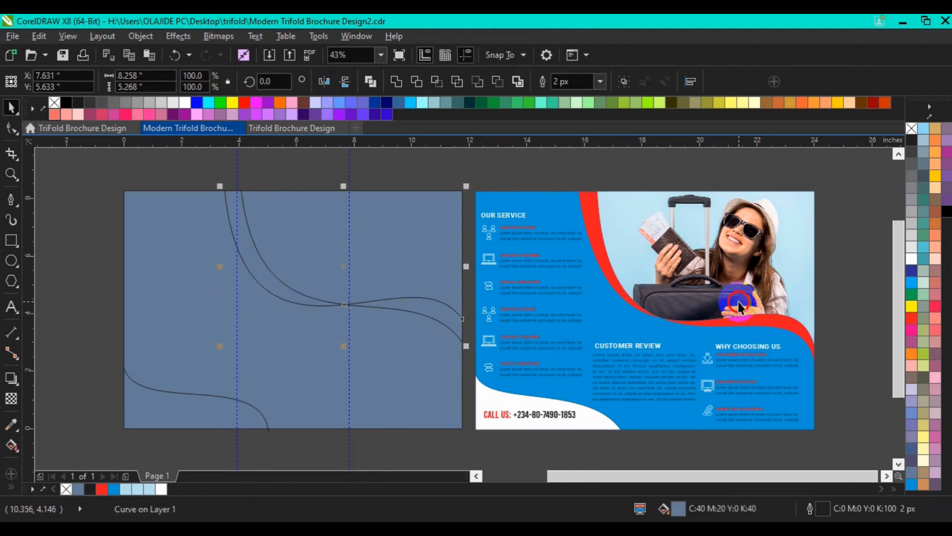
left_click(910, 316)
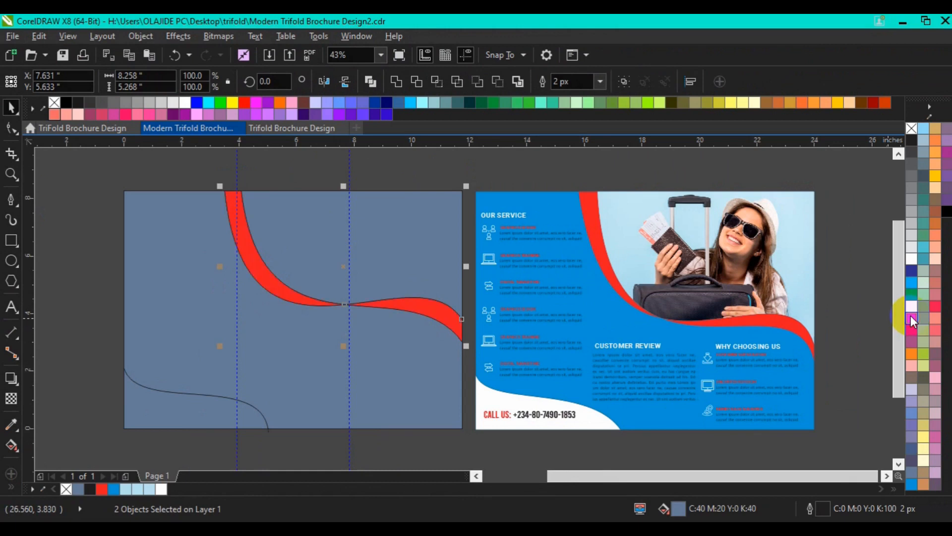
left_click(192, 415)
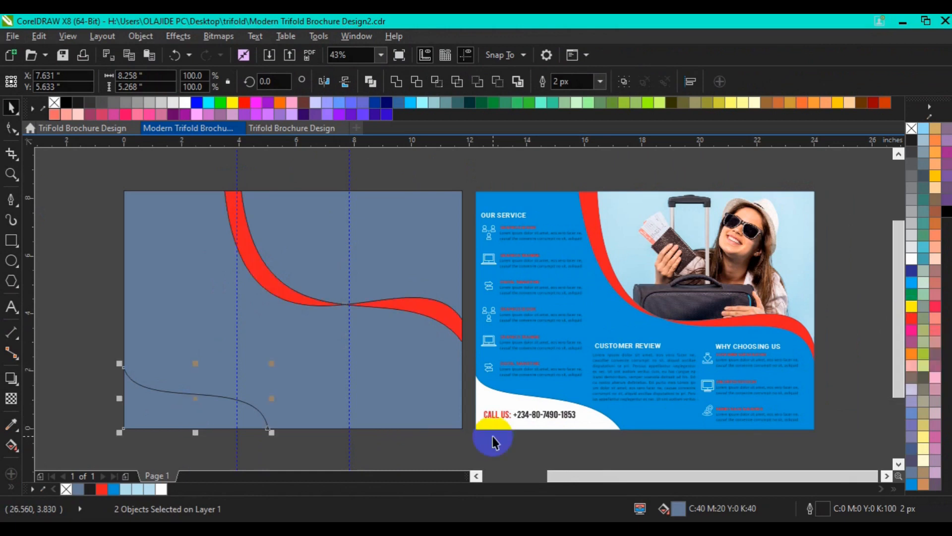
left_click(909, 259)
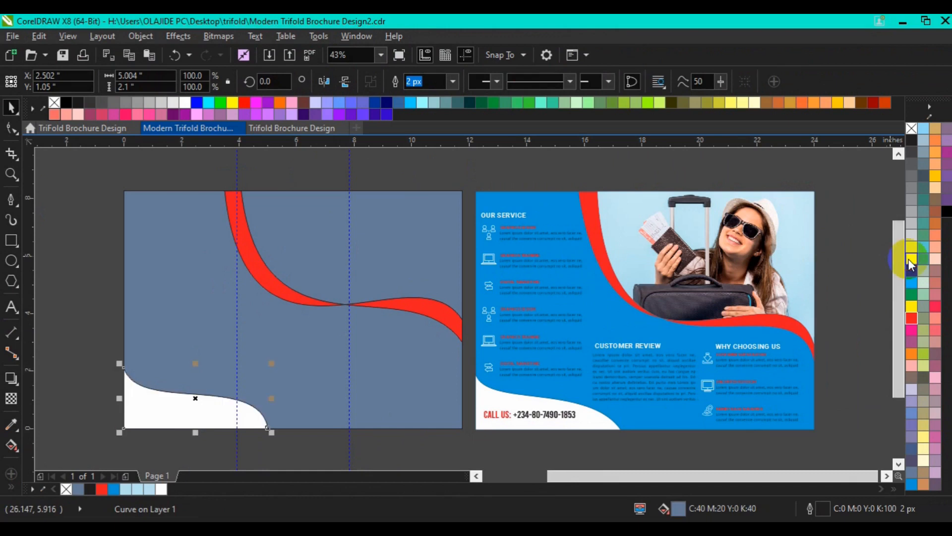
- Import the photo 710540-PRAEY3-708 and place it from the first guideline above the page to just past the page's right edge
left_click(308, 243)
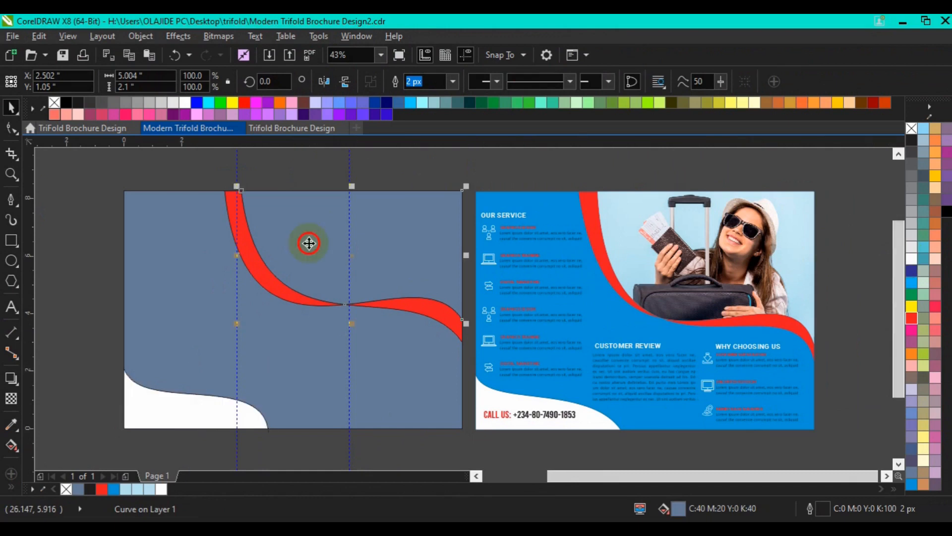
left_click(271, 54)
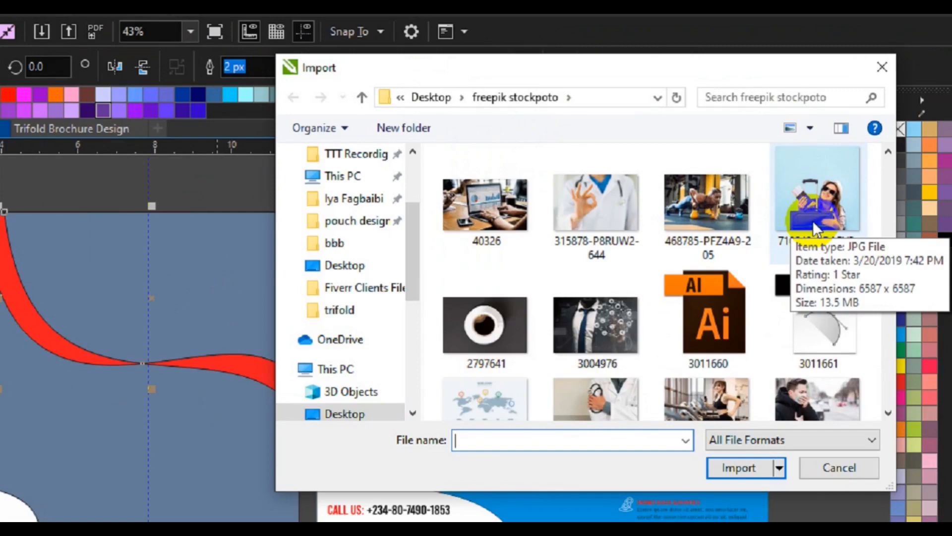
left_click(815, 228)
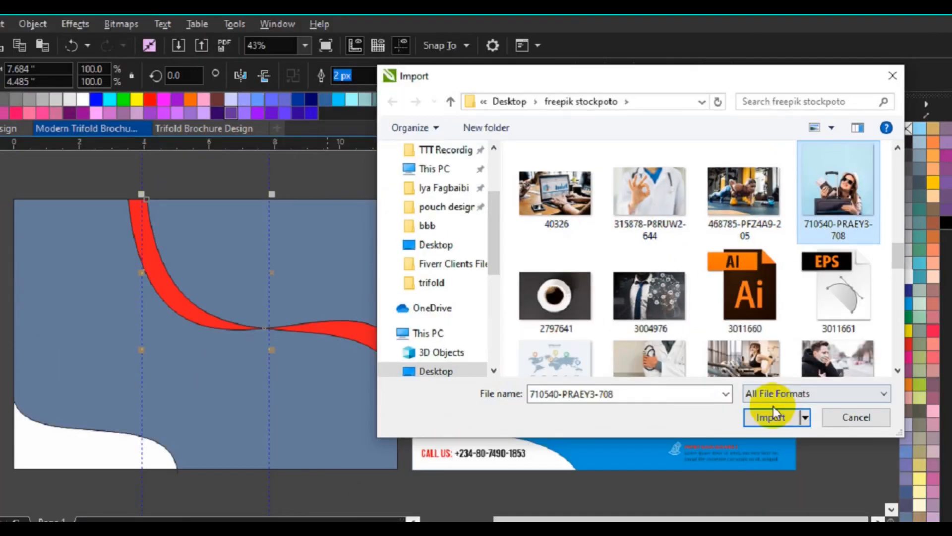
left_click(749, 460)
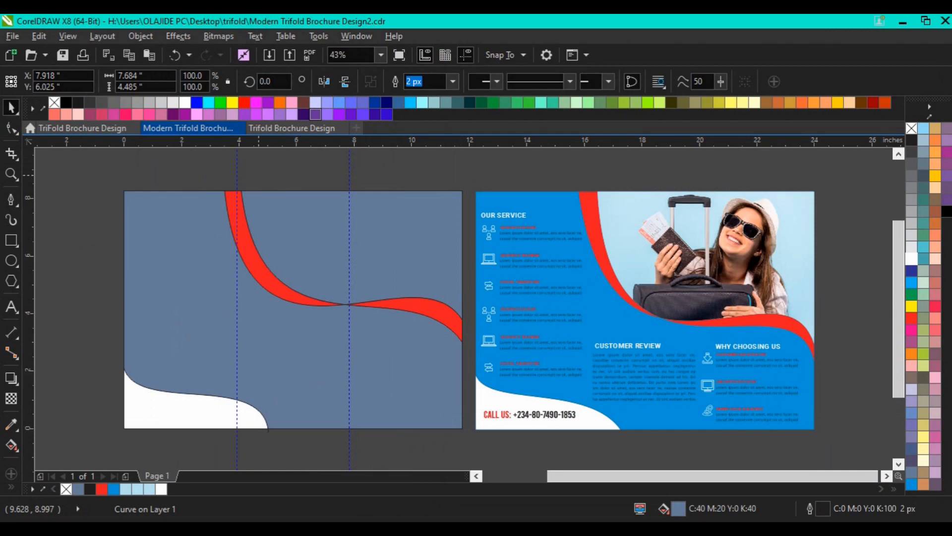
left_click(237, 170)
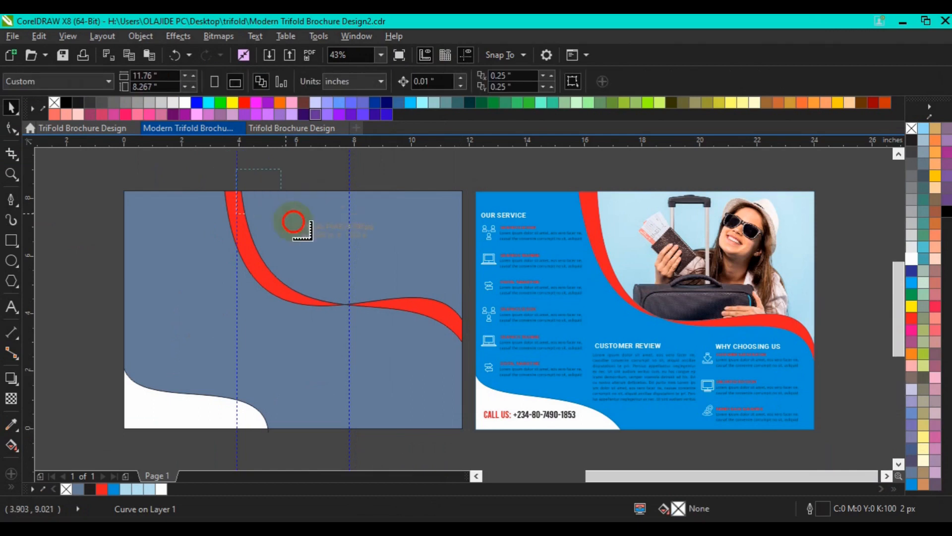
left_click_drag(293, 222, 501, 400)
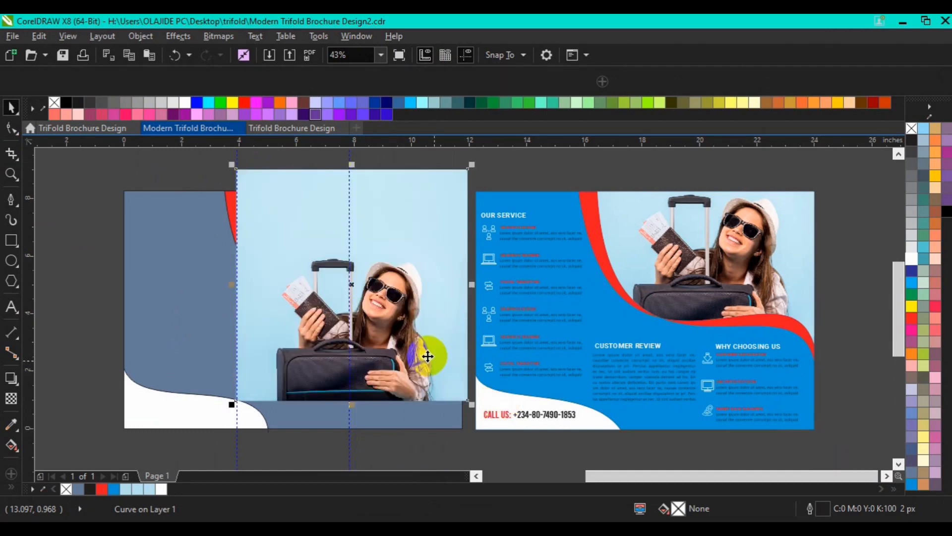
- Move the travel photo toward the page's left side, exposing the blue-grey shape in the upper-right area
left_click(325, 347)
left_click_drag(325, 347, 259, 322)
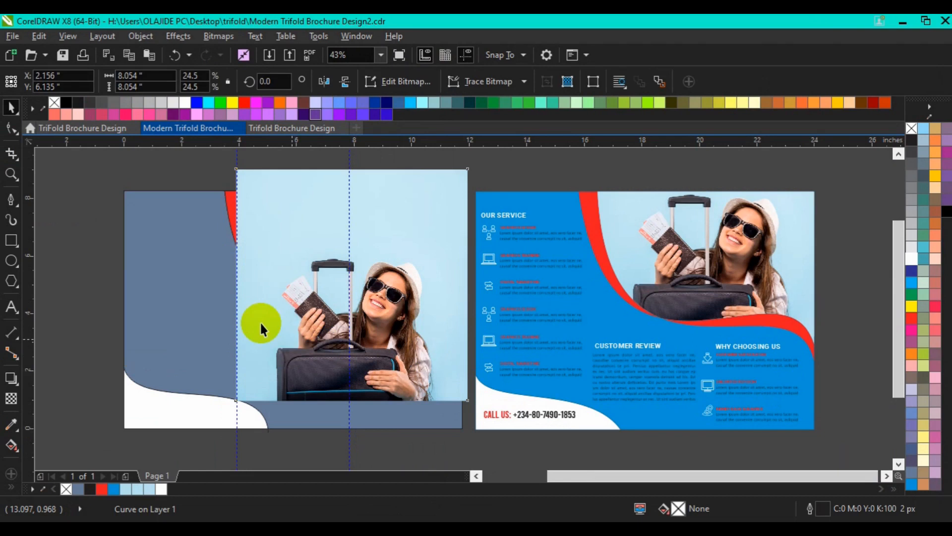
- Try placing the photo inside the blue-grey upper-right shape as a PowerClip, and undo the placement
left_click(152, 36)
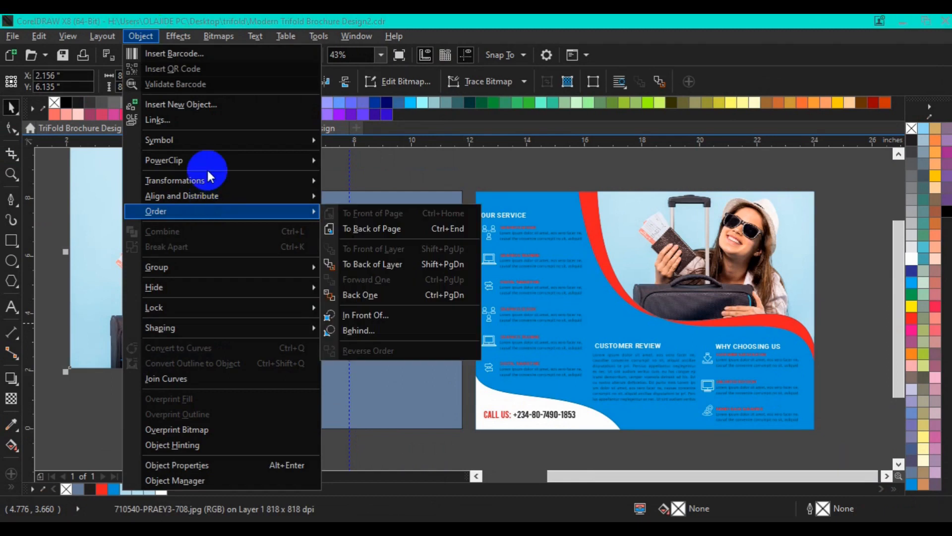
mouse_move(207, 167)
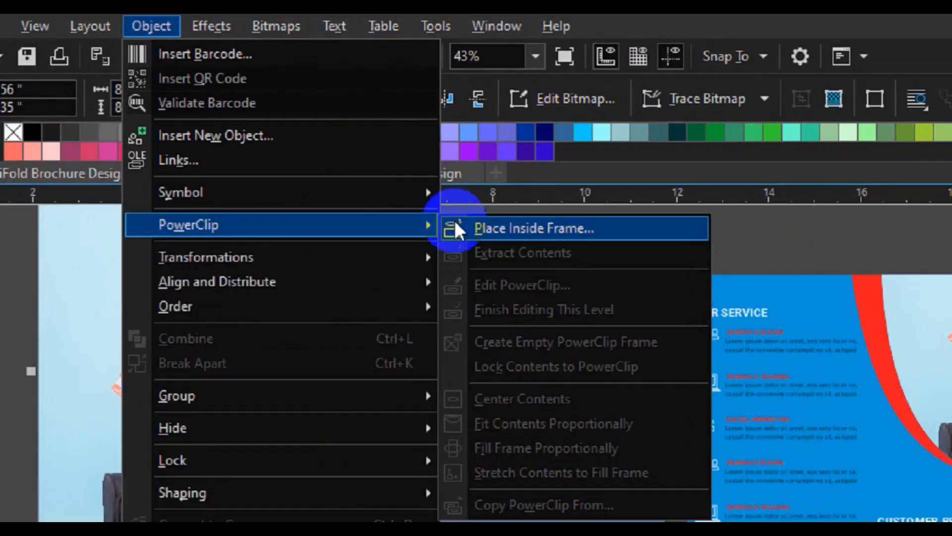
left_click(455, 225)
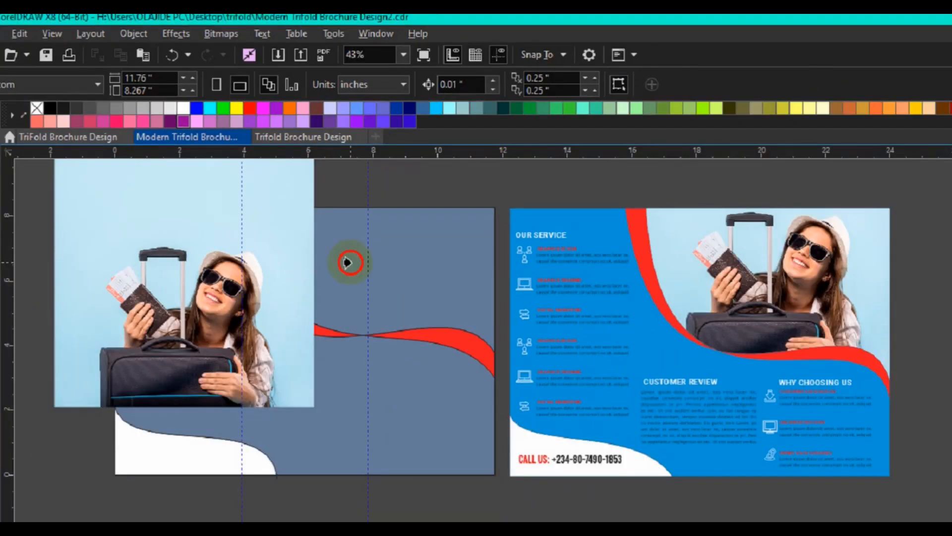
left_click(347, 262)
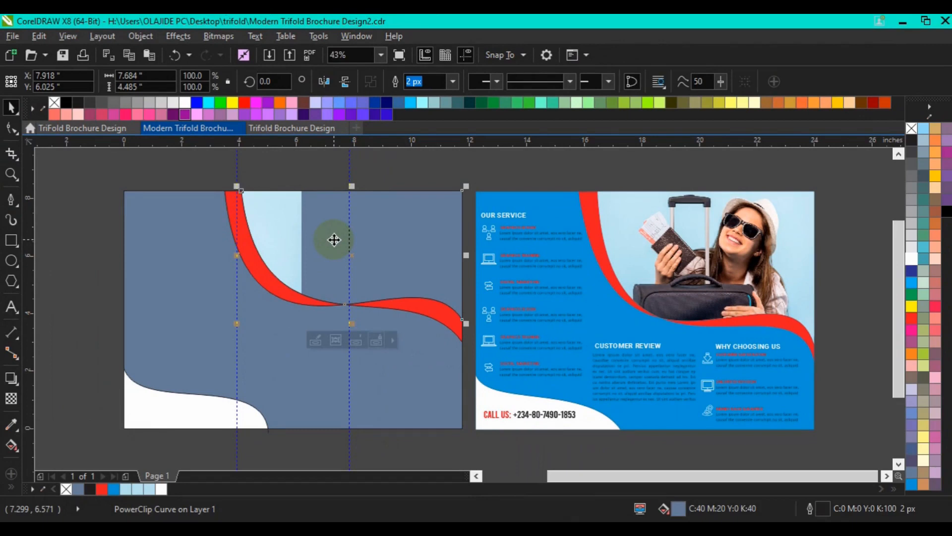
key("ctrl+z")
- Try shifting the blue-grey upper-right shape away from the red ribbon, and undo the move
left_click(327, 248)
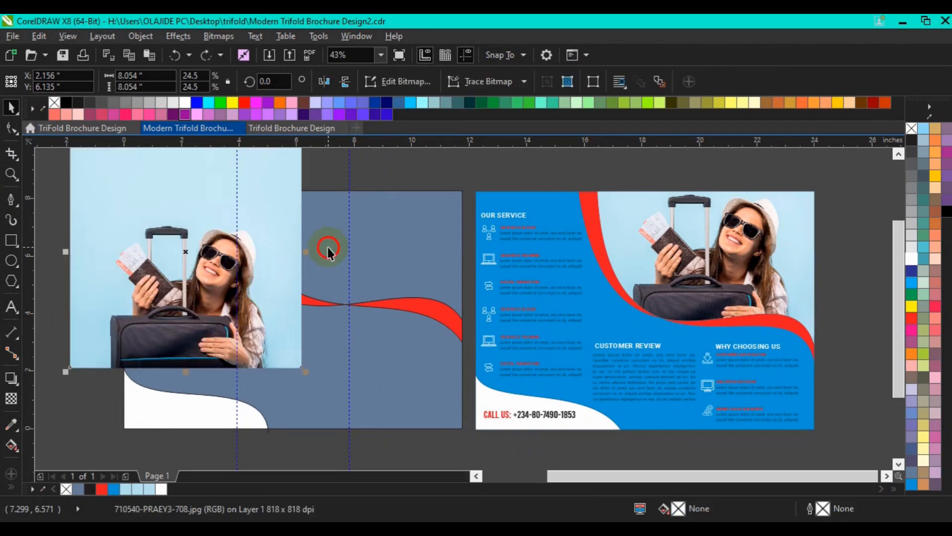
left_click(329, 248)
left_click_drag(330, 248, 367, 243)
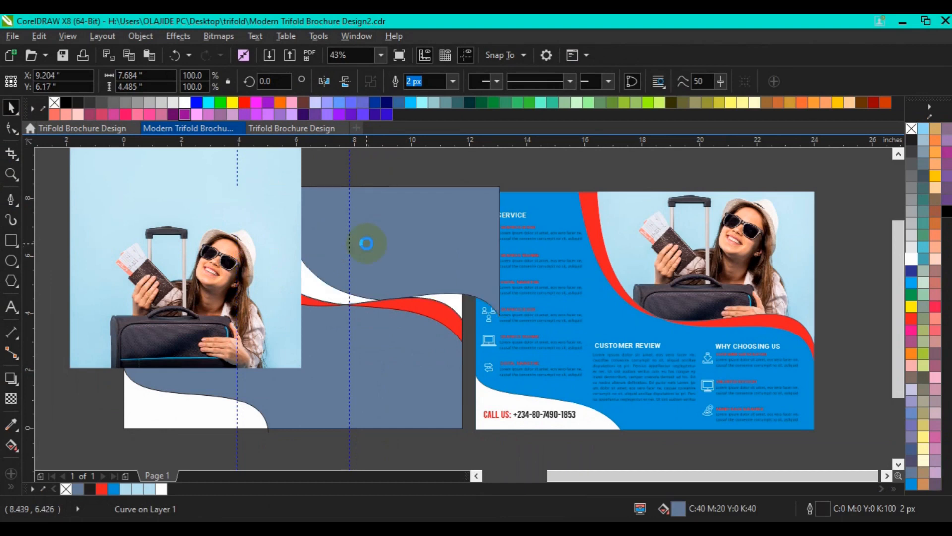
key("ctrl+z")
- PowerClip the travel photo inside the blue-grey shape in the page's upper-right area
left_click(158, 237)
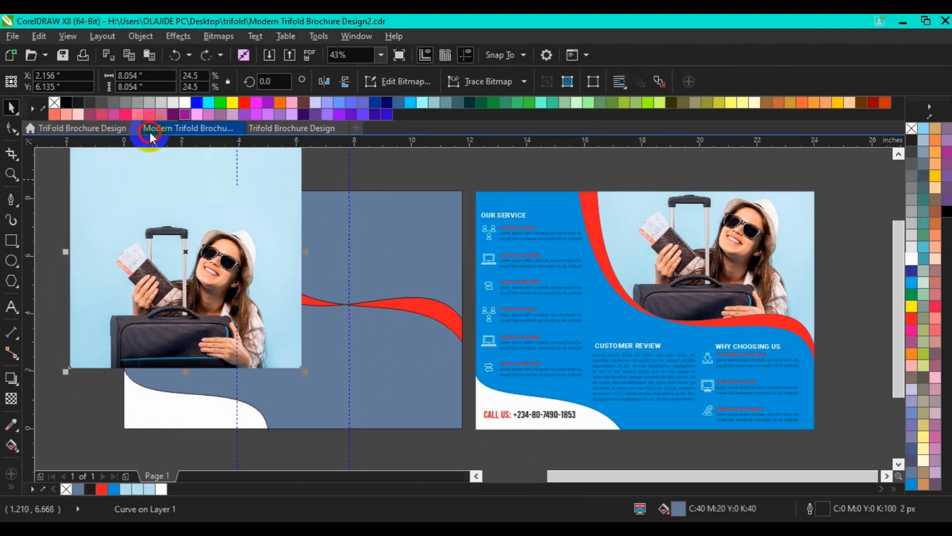
left_click(136, 35)
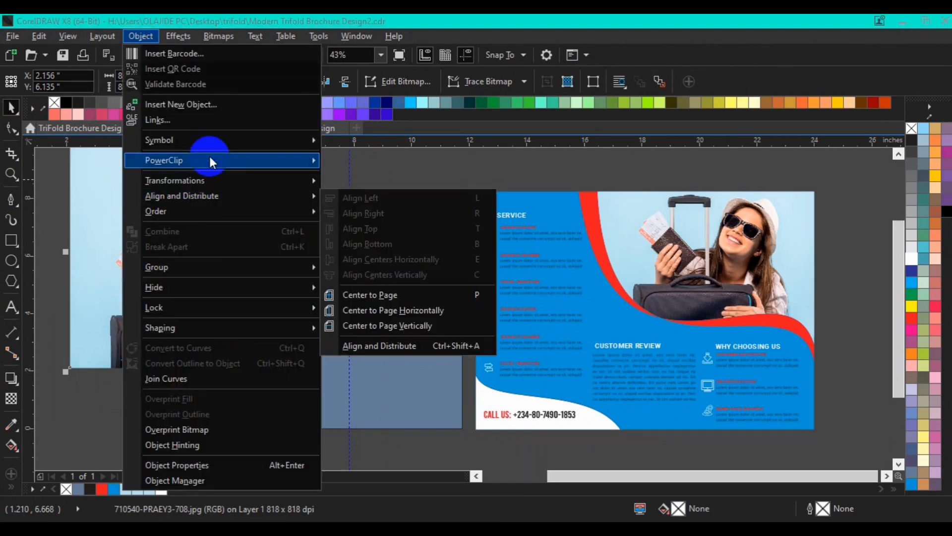
mouse_move(210, 159)
left_click(353, 160)
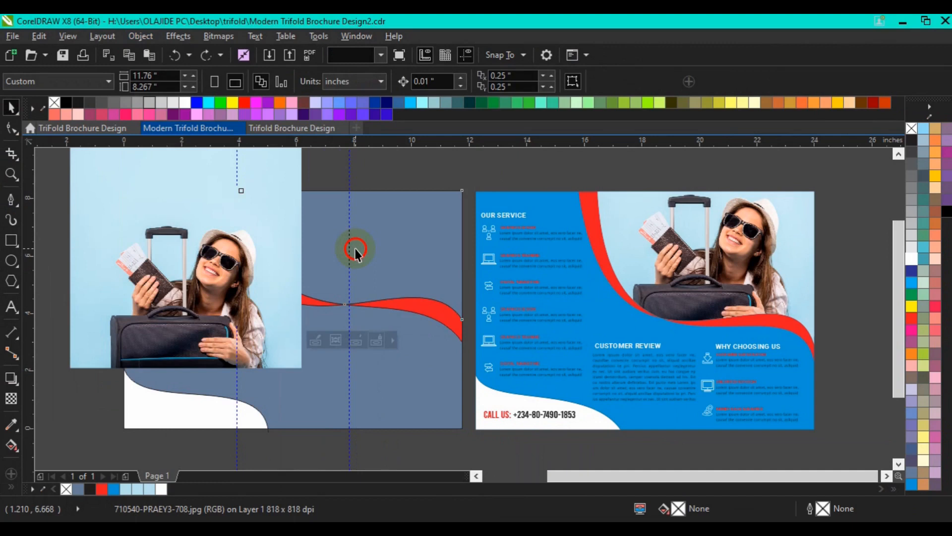
left_click(355, 252)
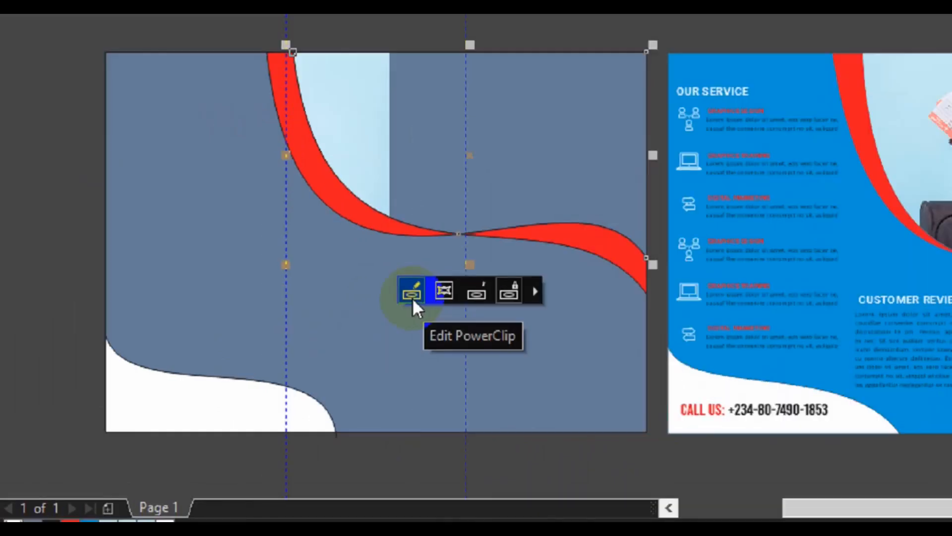
- Open the PowerClip contents for editing and move the photo over the curved frame, centred at about X 8.03, Y 6.43 inches
left_click(412, 298)
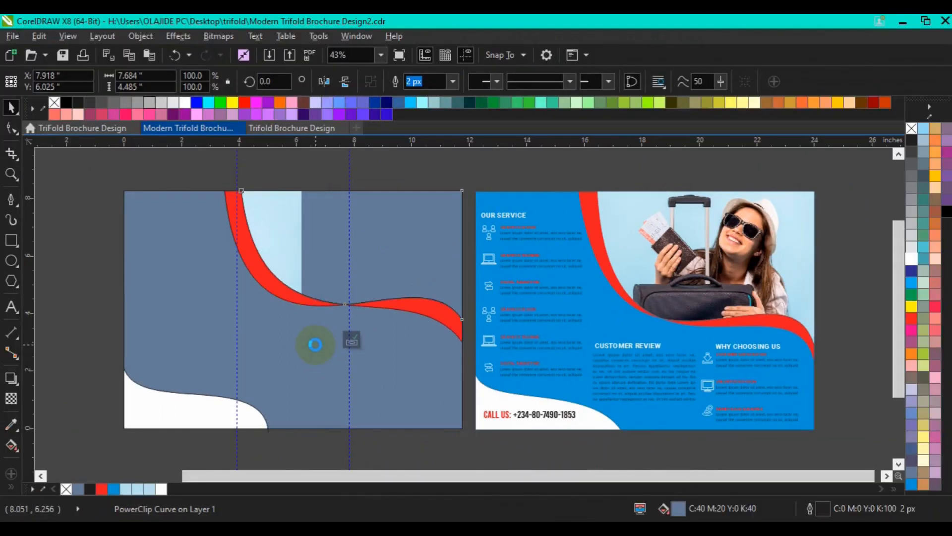
left_click(315, 344)
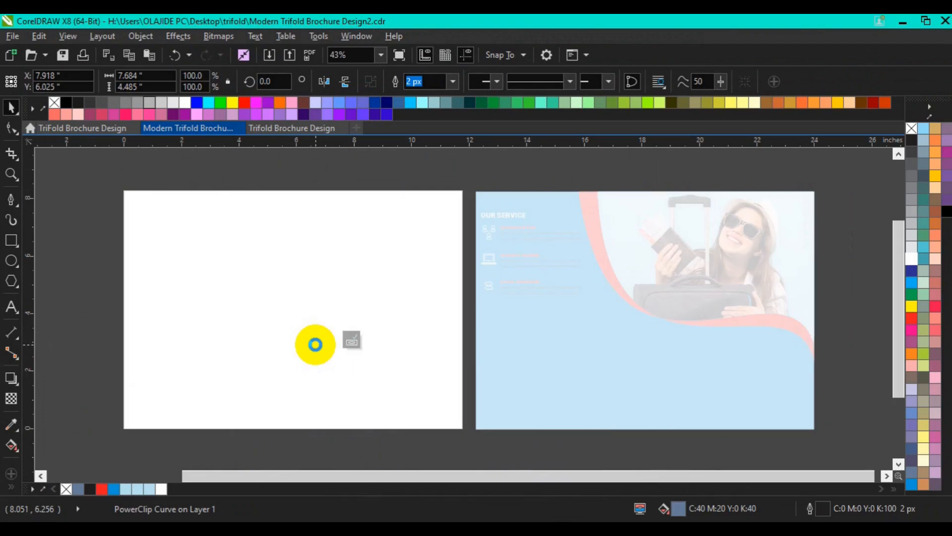
left_click(143, 301)
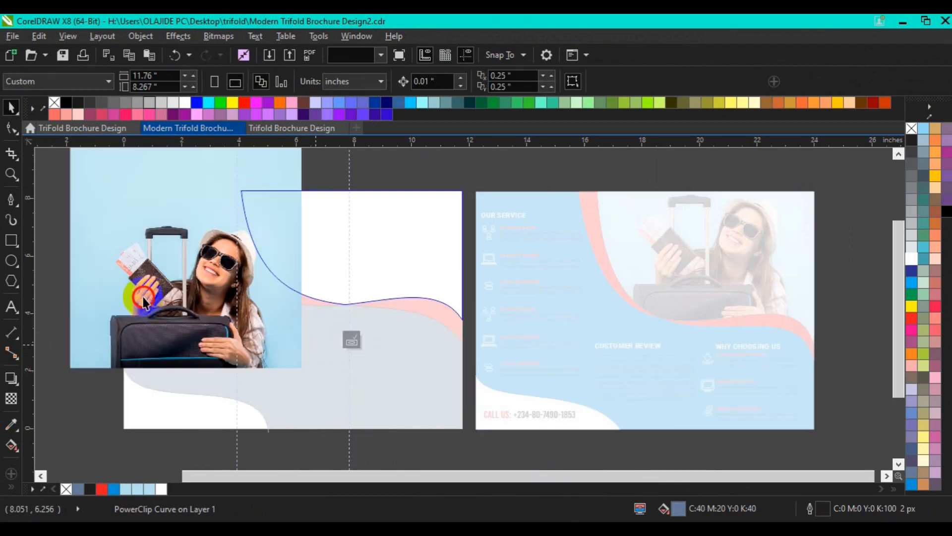
left_click(191, 287)
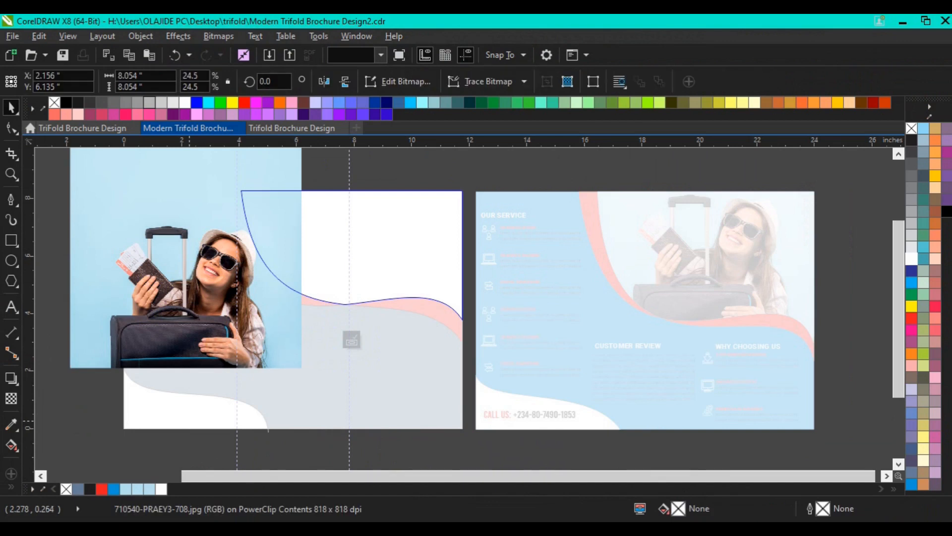
left_click(180, 346)
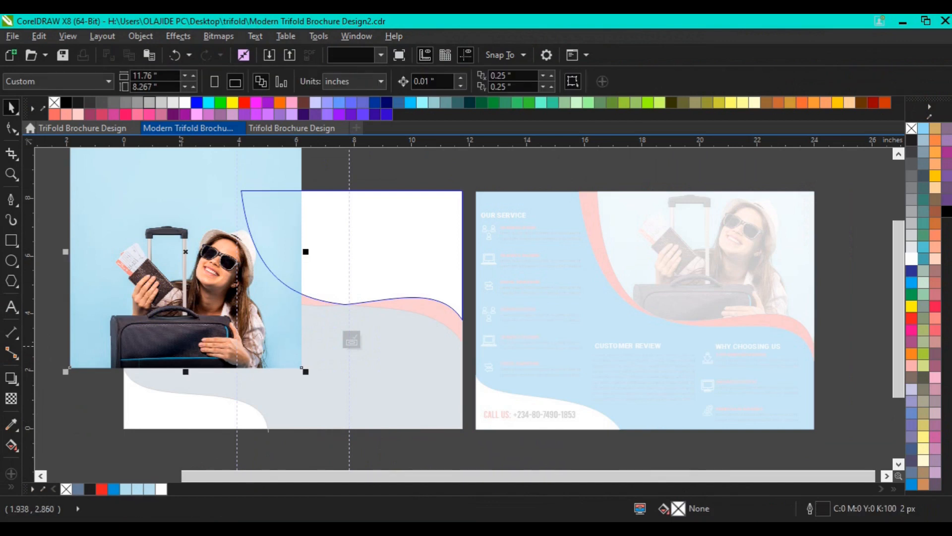
left_click_drag(181, 344, 349, 338)
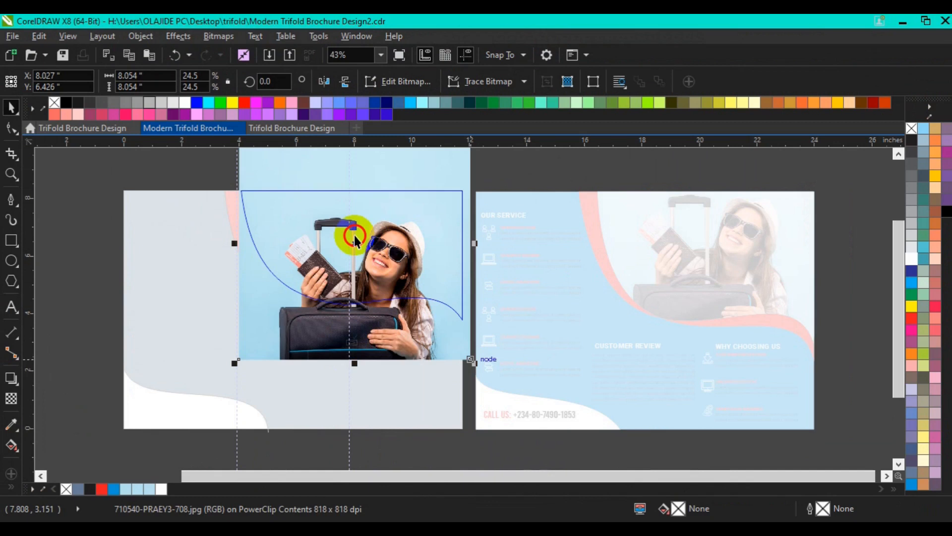
- Raise the photo within the frame so its centre sits at about X 8.1, Y 7.32 inches
left_click_drag(354, 235, 355, 235)
left_click(355, 236)
left_click_drag(355, 235, 359, 217)
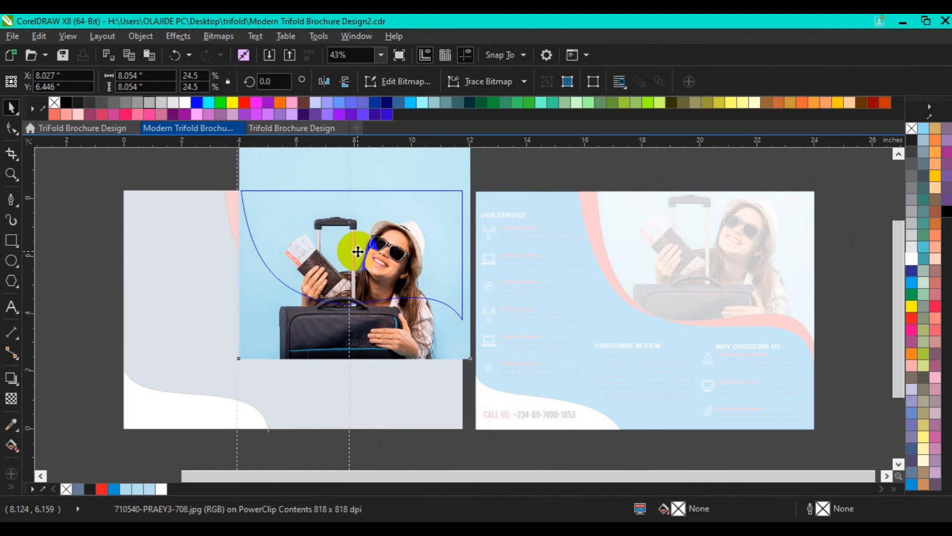
left_click_drag(370, 274, 373, 237)
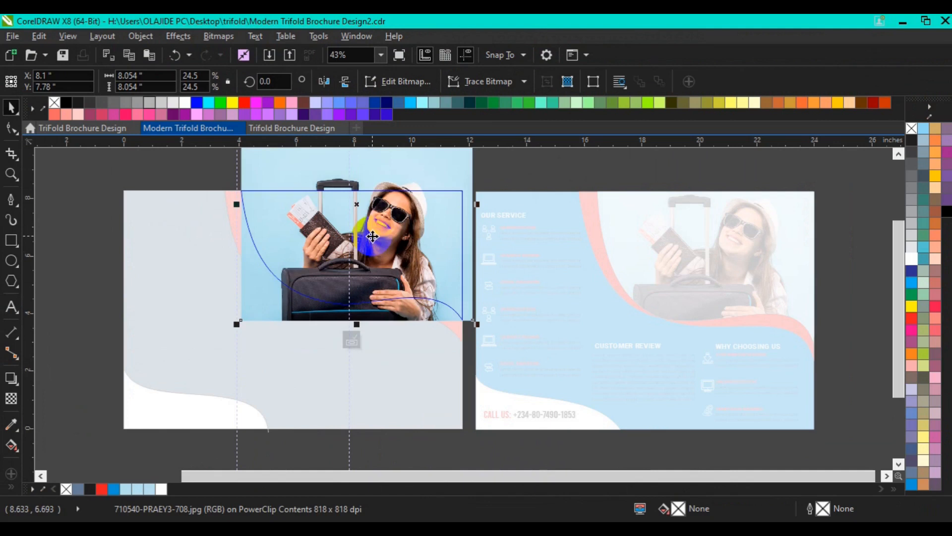
left_click(372, 254)
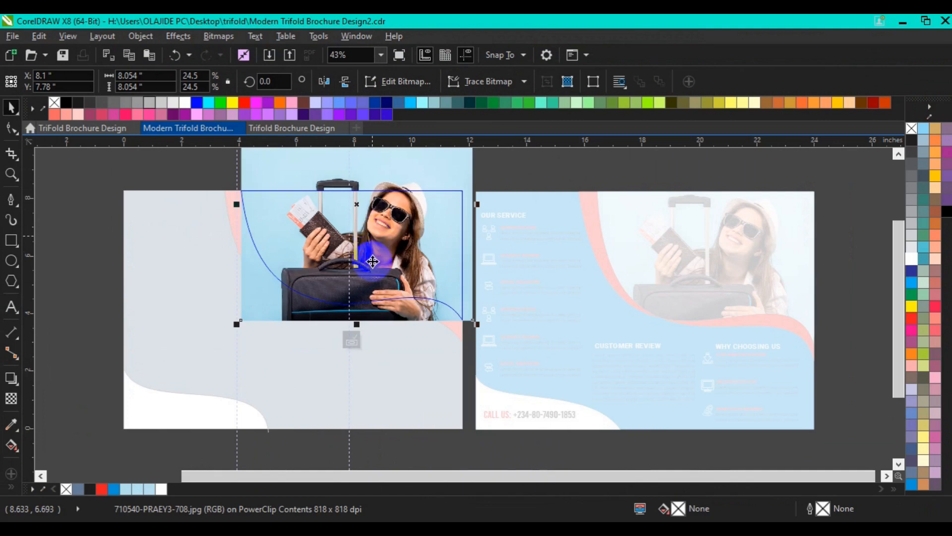
mouse_move(372, 262)
left_mouse_down()
mouse_move(377, 247)
mouse_move(347, 227)
mouse_move(347, 241)
left_mouse_up()
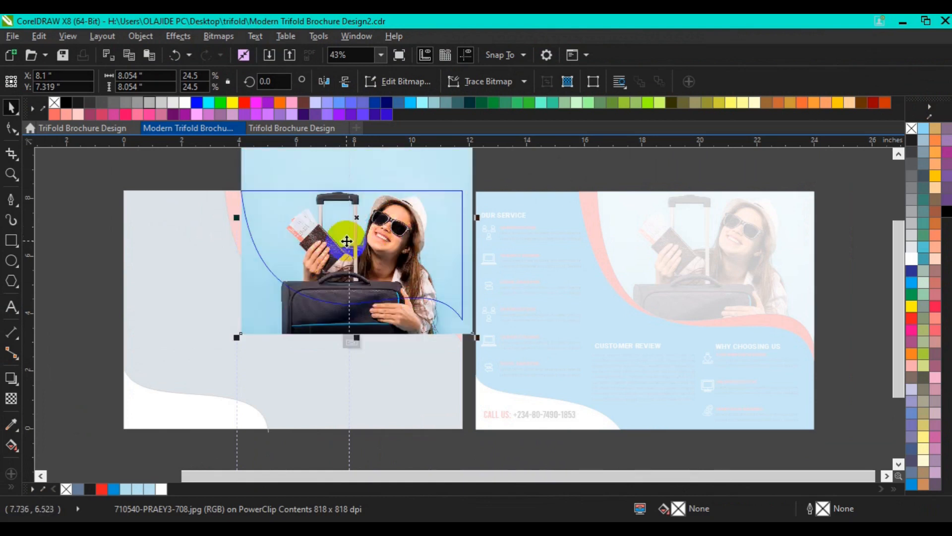
left_click(347, 241)
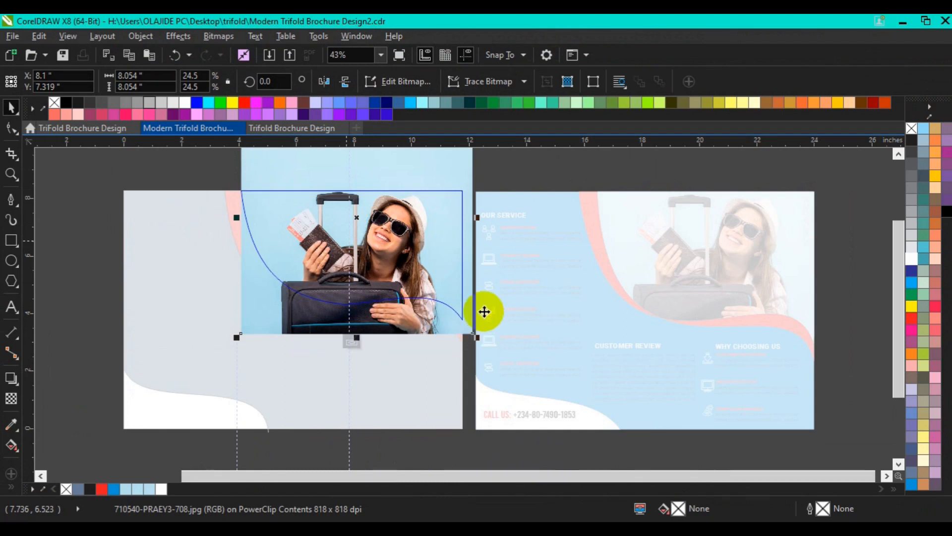
- Shift the photo slightly lower and scale it proportionally about its centre to about 7.32 inches square, 22.2%
left_click(280, 294)
left_click(469, 369)
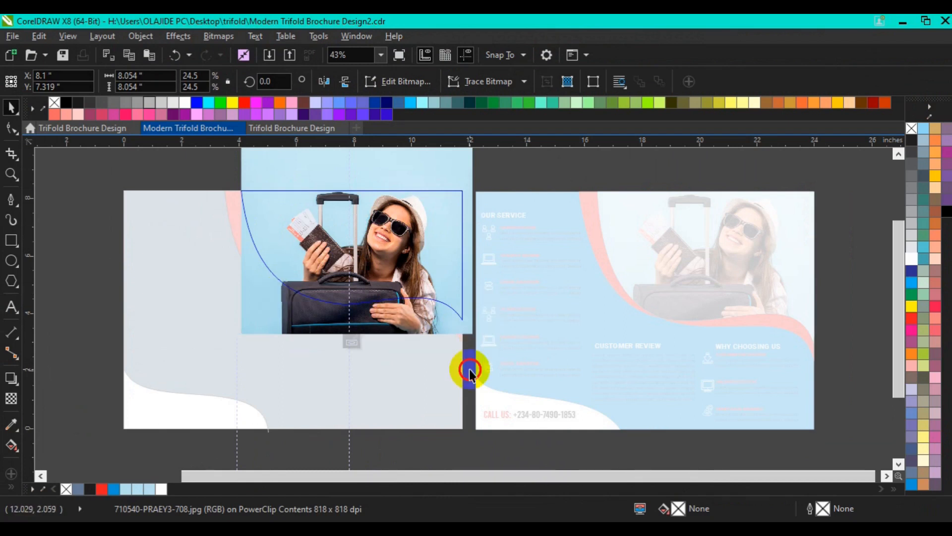
left_click(475, 336)
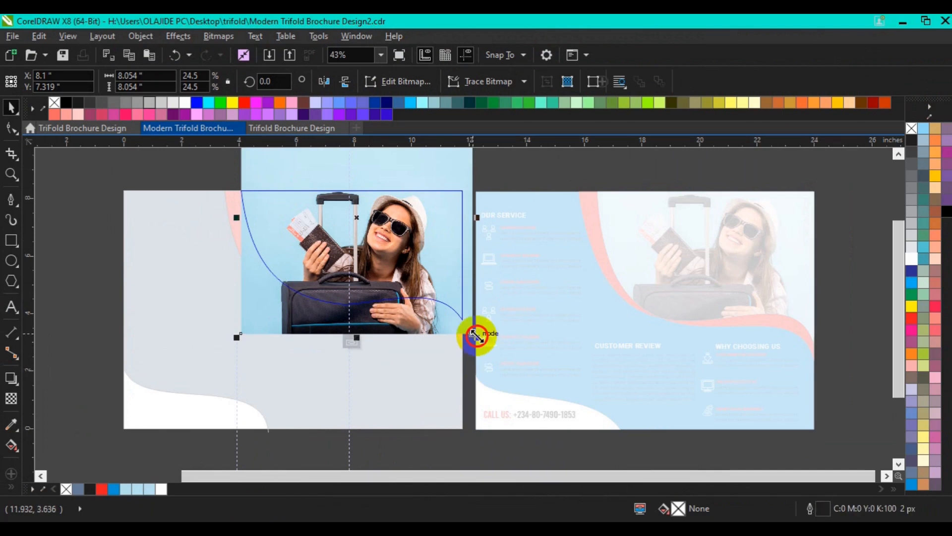
left_click(476, 336)
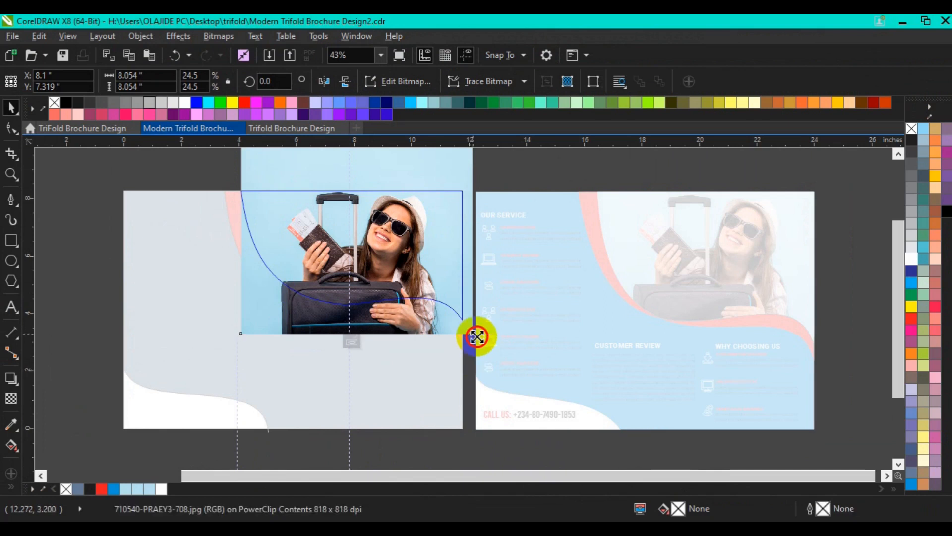
left_click_drag(477, 337, 475, 340)
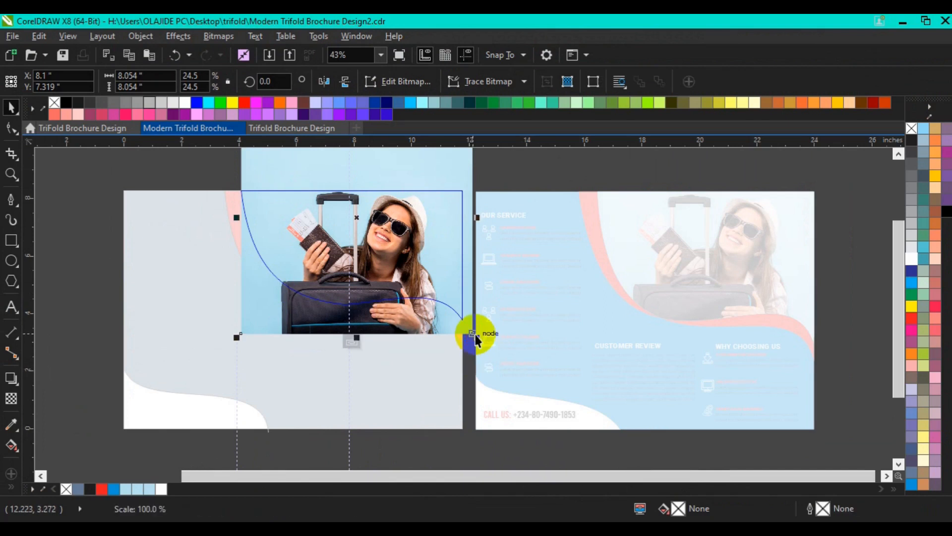
left_click(404, 268)
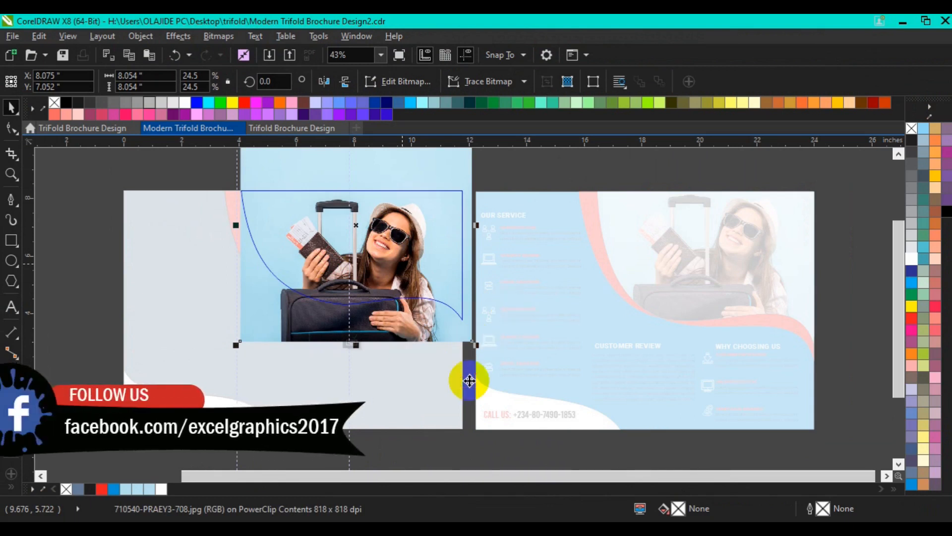
left_click(459, 334)
left_click(477, 345)
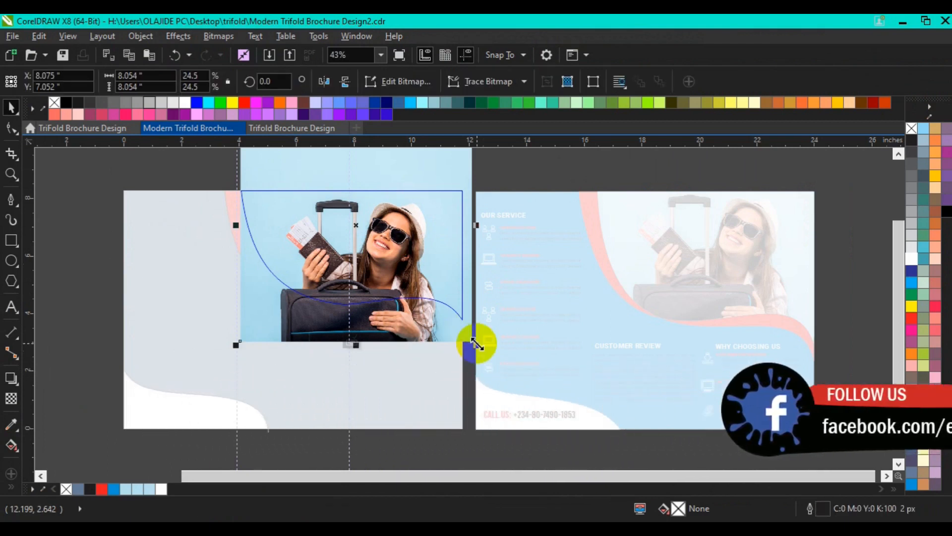
left_click_drag(478, 344, 470, 339)
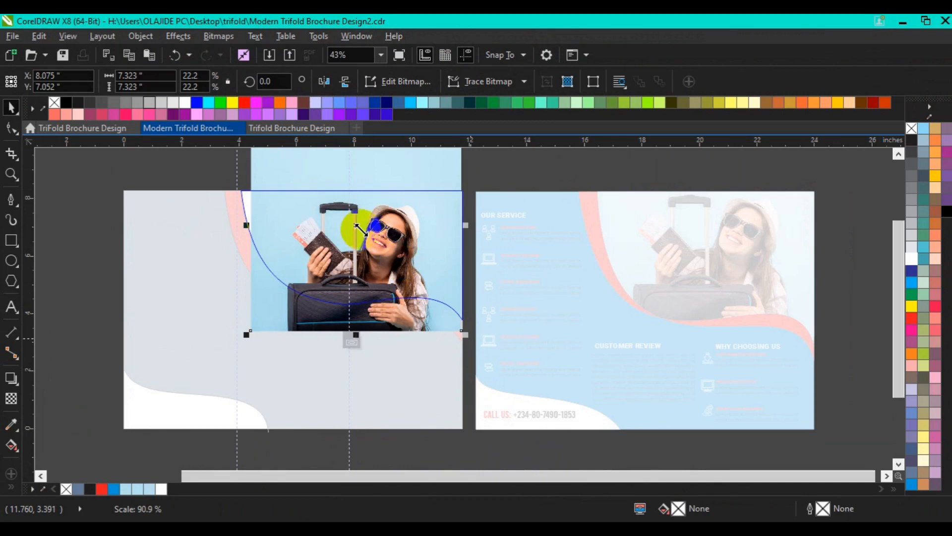
- Raise the reduced photo and fine-tune its height so its lower edge sits just below the frame's lowest corner, at about Y 7.34 inches
left_click(404, 383)
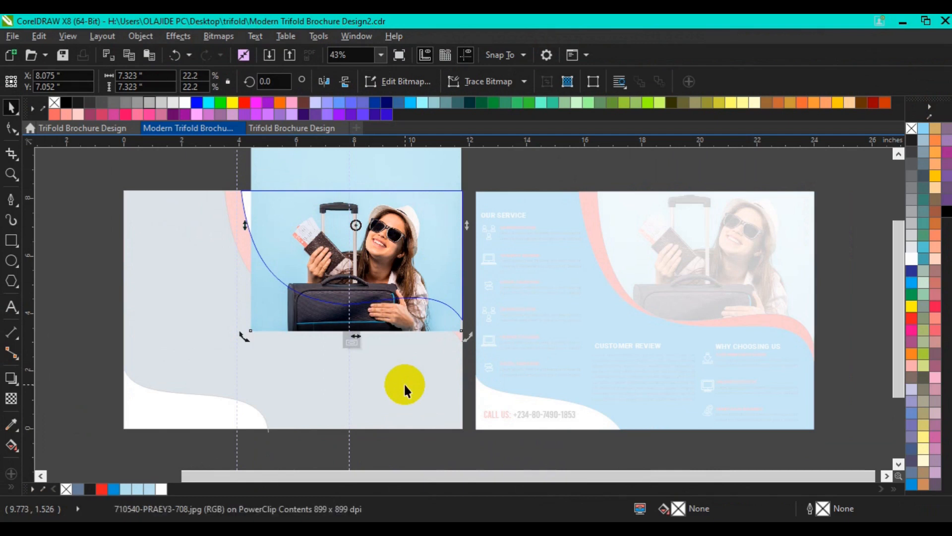
left_click(455, 292)
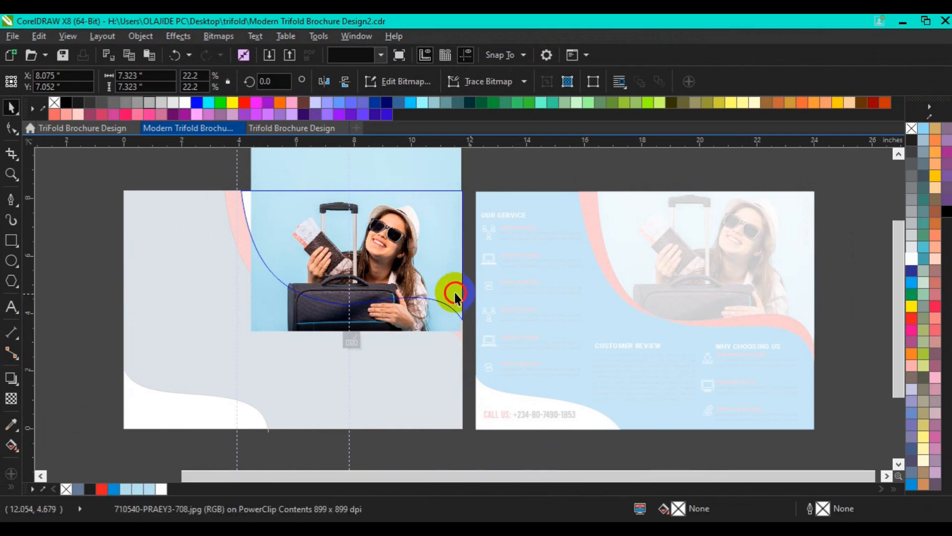
left_click(409, 261)
left_click(411, 260)
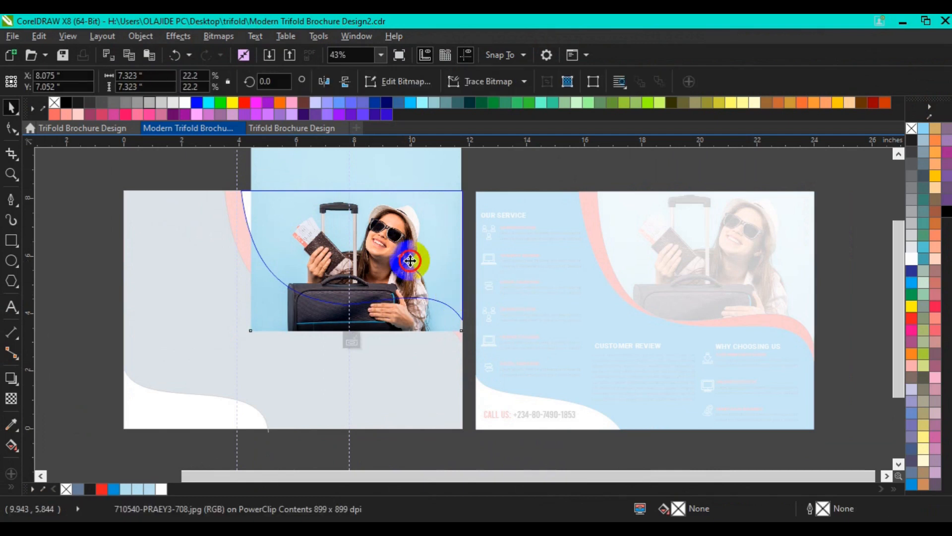
left_click_drag(409, 260, 410, 248)
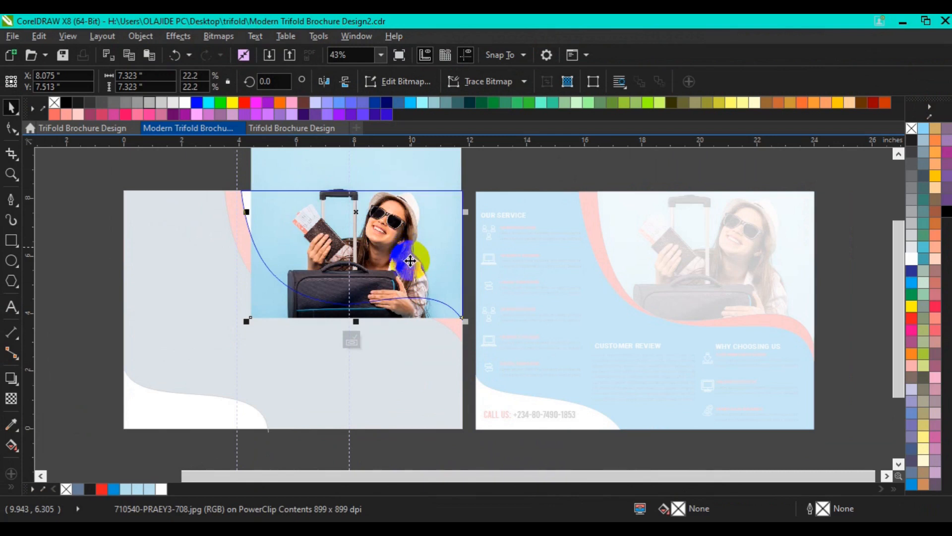
left_click_drag(411, 260, 410, 260)
left_click_drag(411, 260, 410, 266)
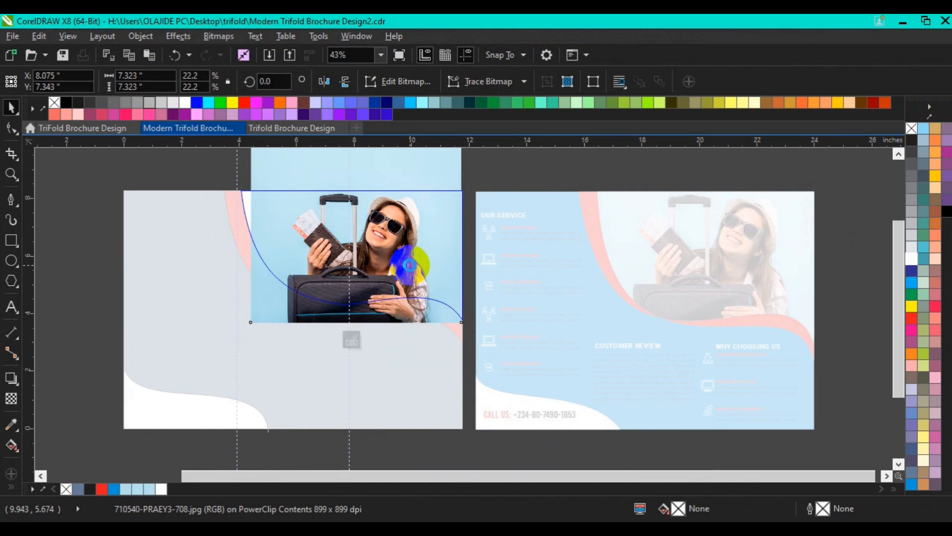
key("Down")
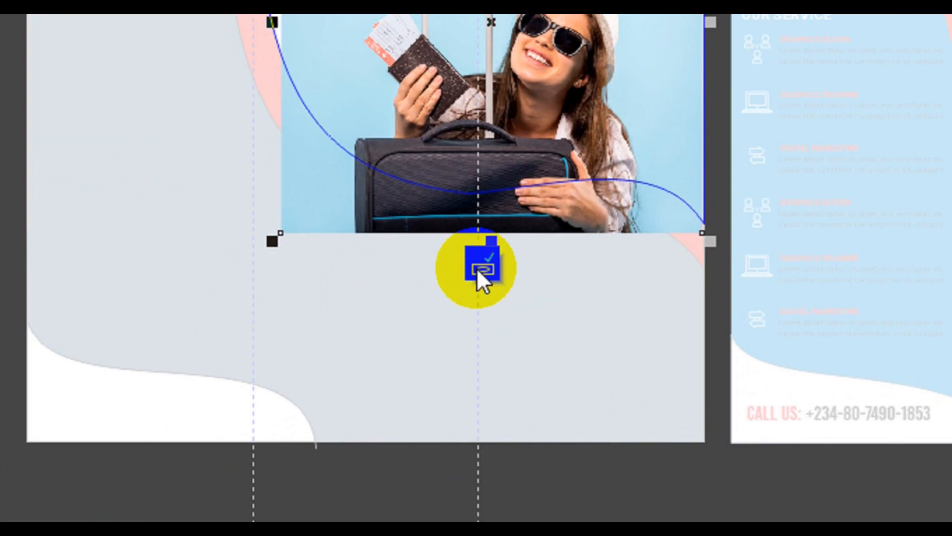
- Finish editing the PowerClip contents so the photo is clipped inside the curved frame, and clear the selection
left_click(477, 270)
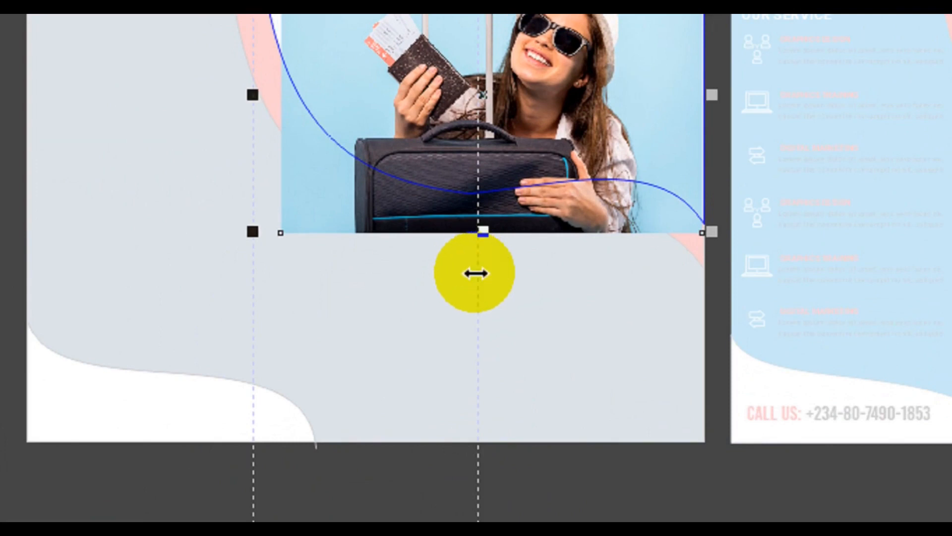
left_click_drag(477, 272, 475, 275)
left_click(475, 272, "ctrl")
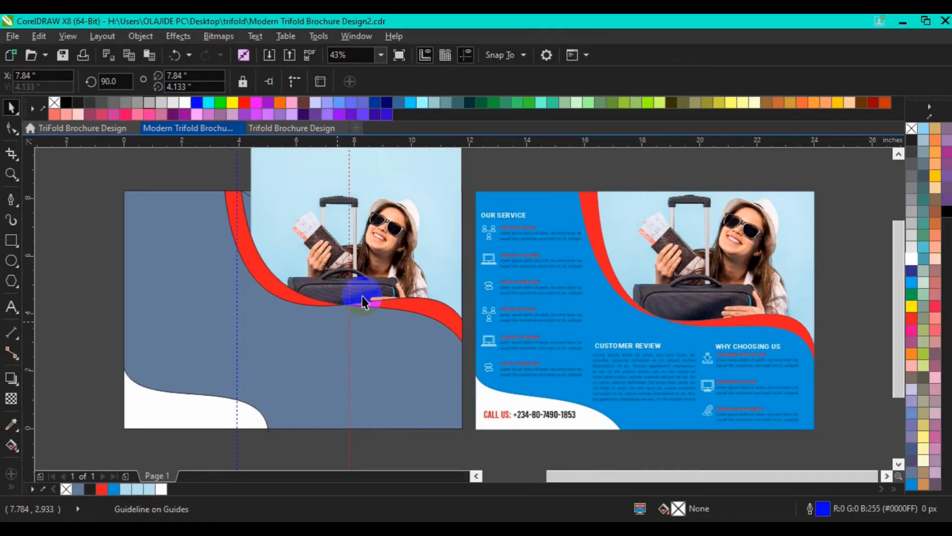
left_click(395, 267)
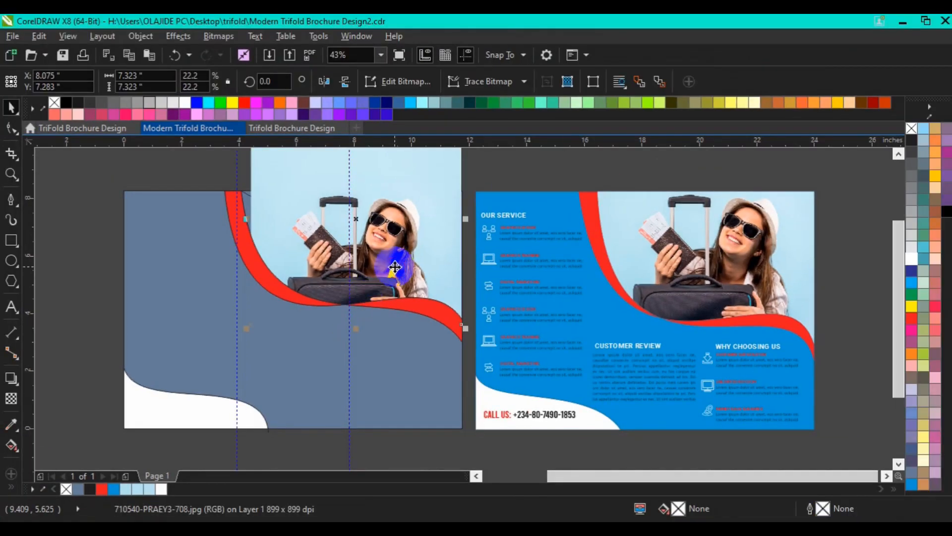
left_click(395, 267)
left_click(326, 342)
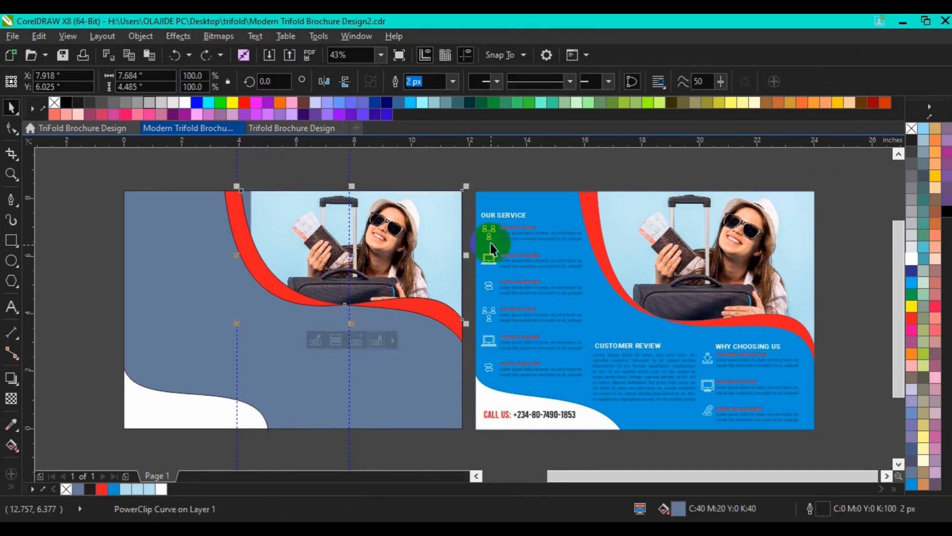
left_click(471, 171)
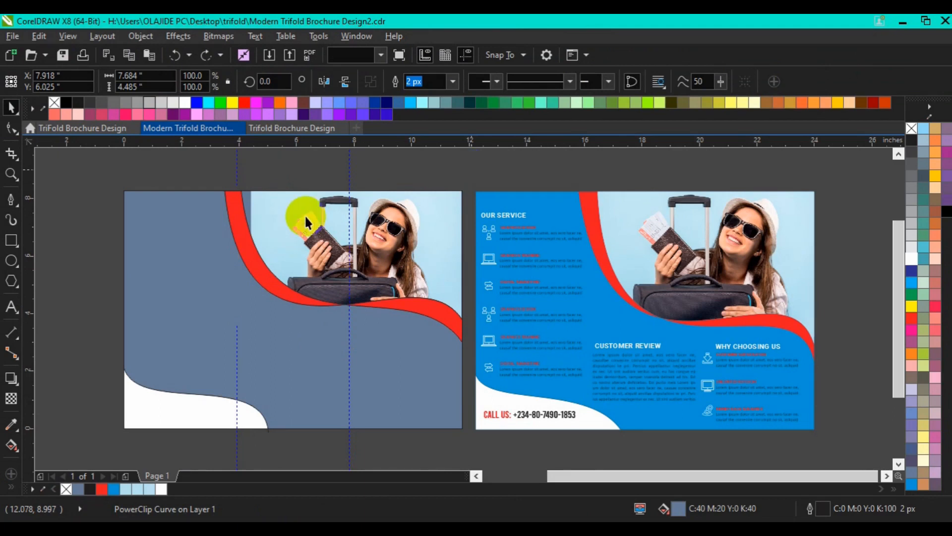
- Try to fill the gap beside the red band with light blue sampled from the photo's background, and undo the attempt
left_click(274, 232)
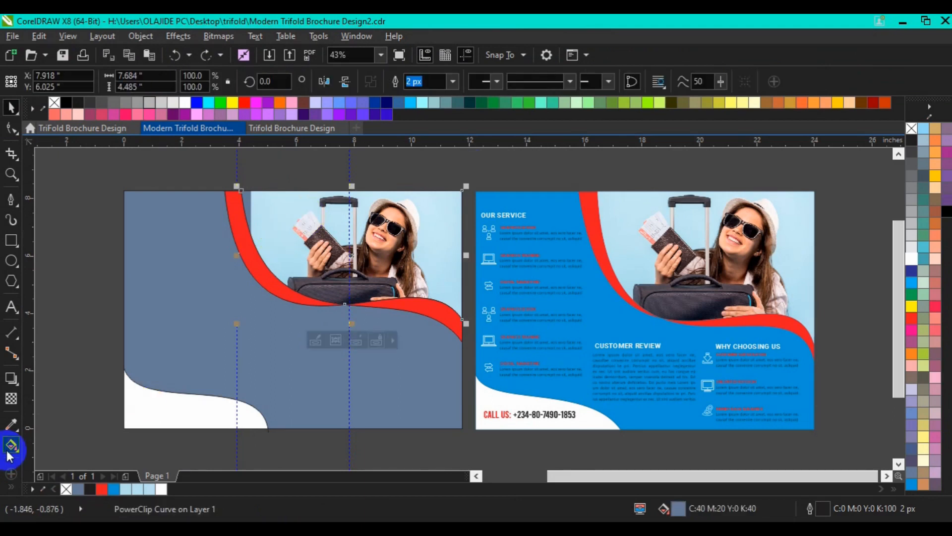
left_click(10, 427)
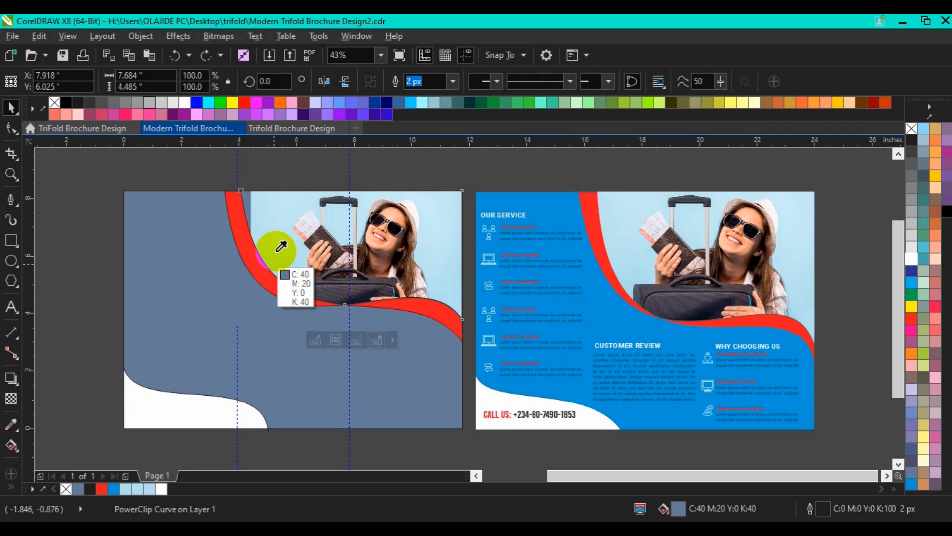
left_click(243, 206)
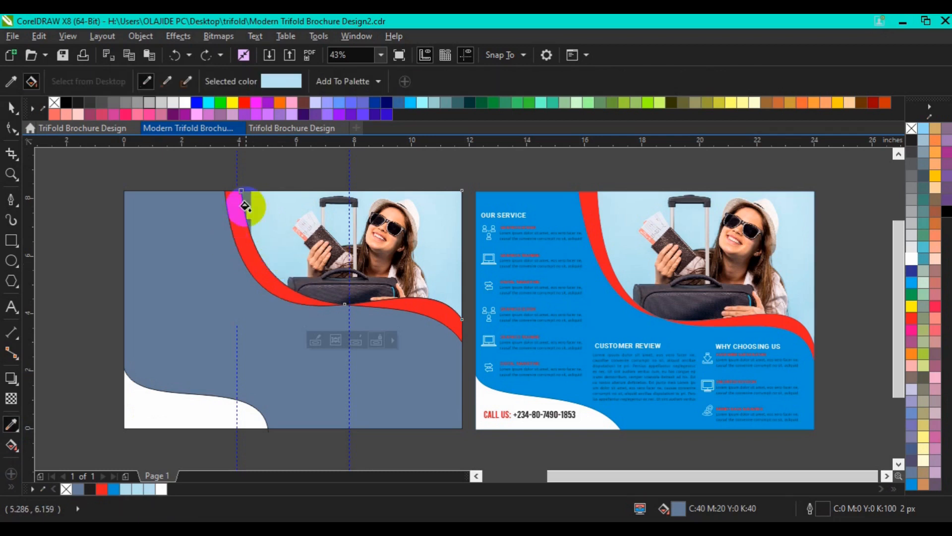
left_click(244, 204)
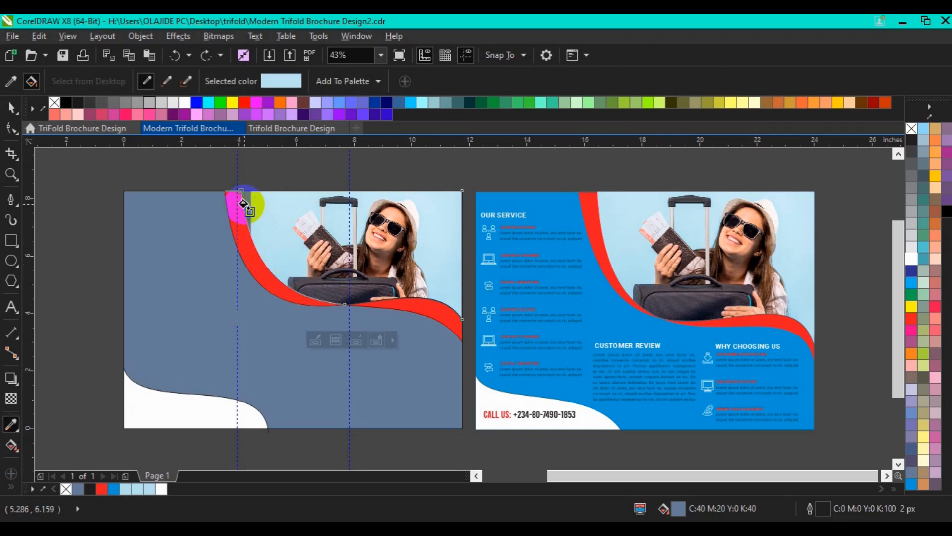
key("ctrl+z")
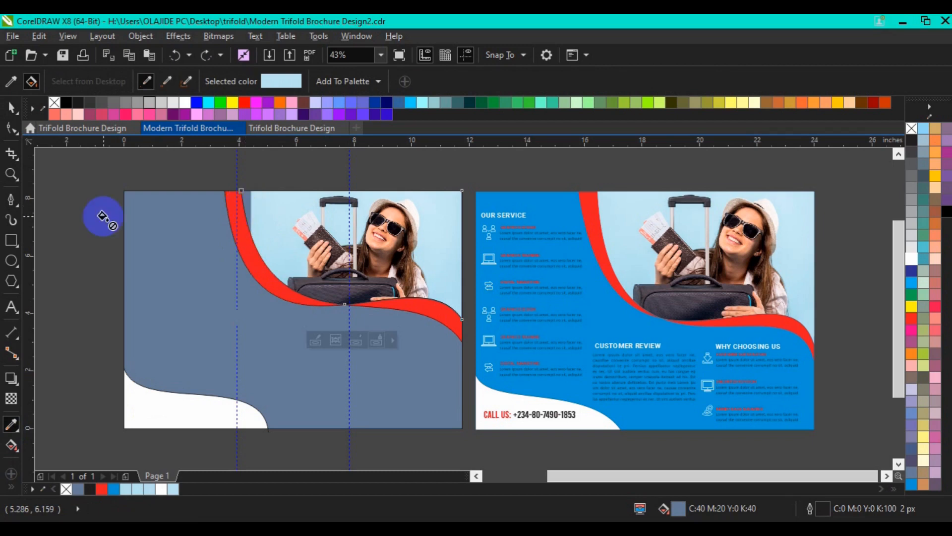
- Sample the photo's light blue background and fill the PowerClip frame with it (C:24 M:0 Y:4 K:0) to cover the gap beside the red band
left_click(250, 227)
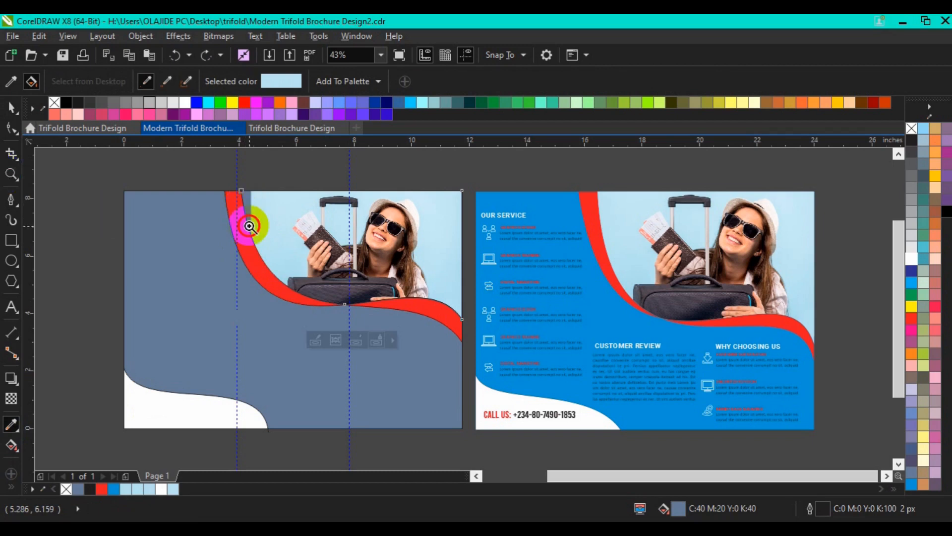
left_click(249, 226)
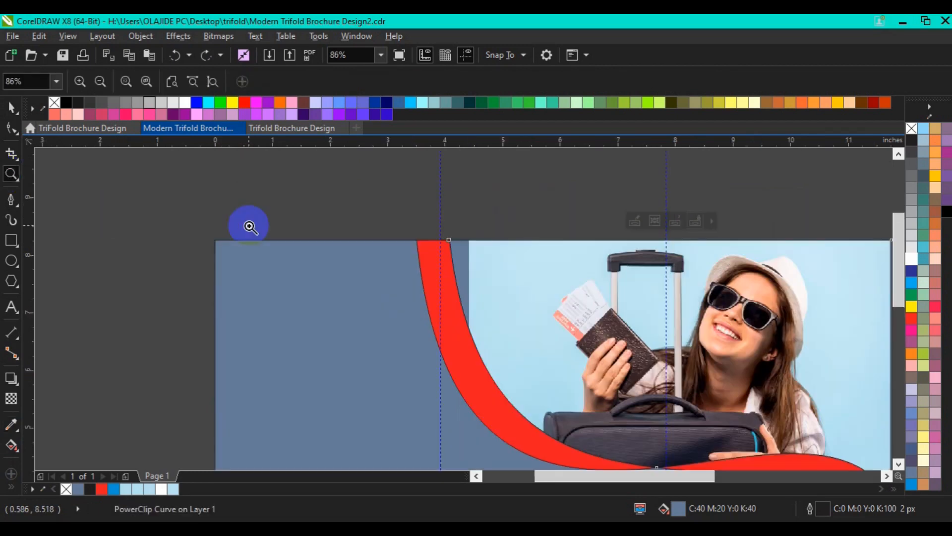
left_click(472, 287)
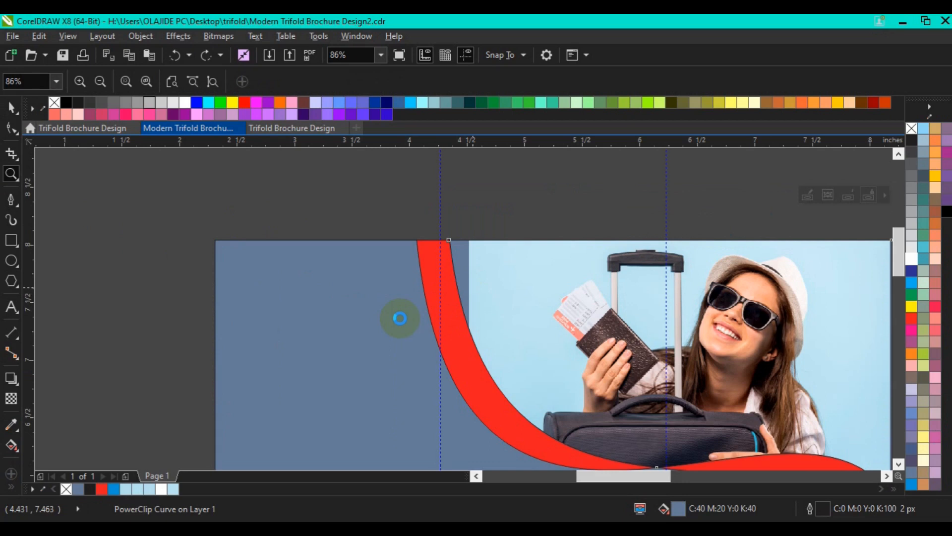
left_click(400, 318)
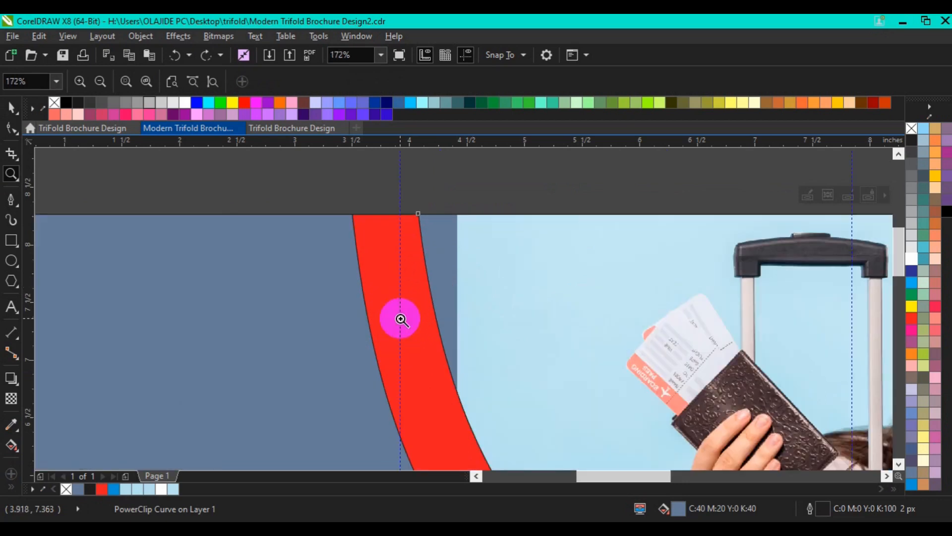
left_click(8, 427)
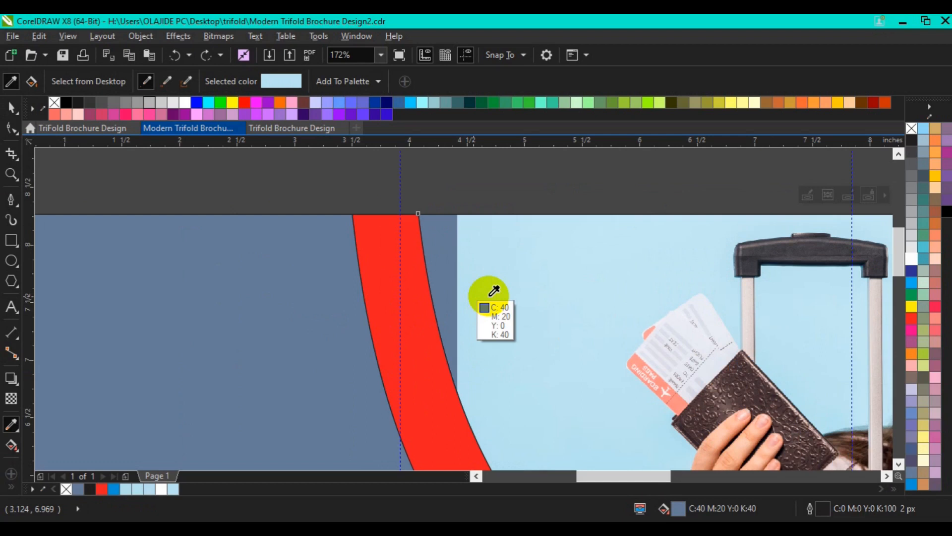
left_click(420, 291)
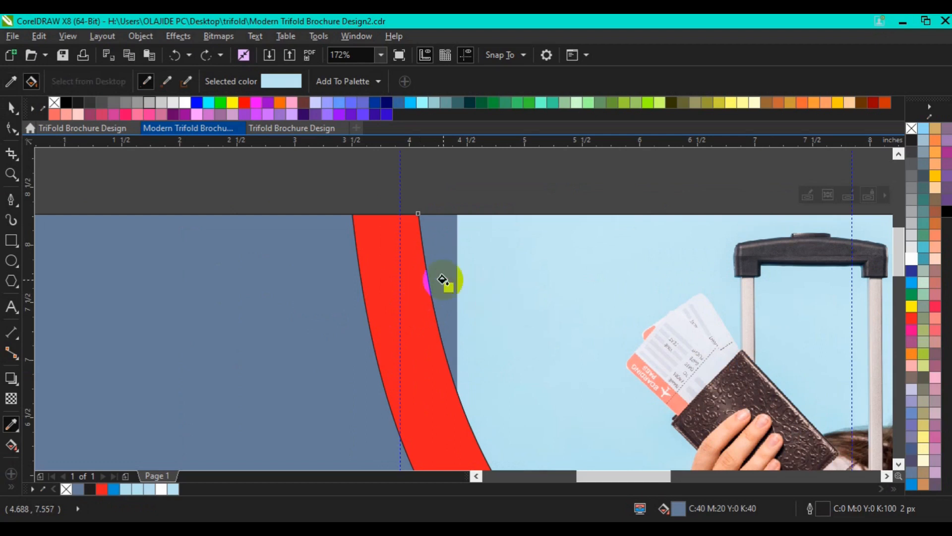
left_click(443, 279)
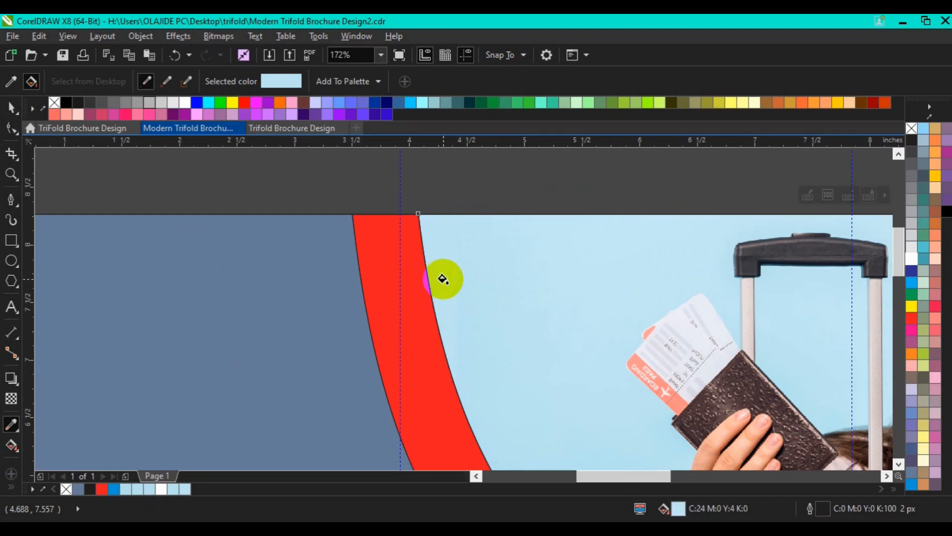
- Select all shapes of the left brochure sheet and remove their outlines
key("space")
left_click(9, 172)
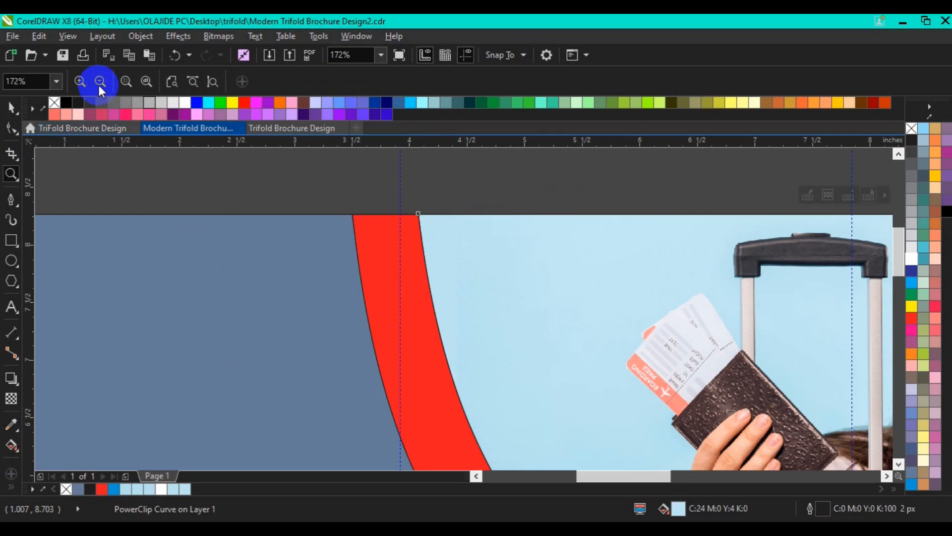
left_click(98, 85)
left_click(98, 84)
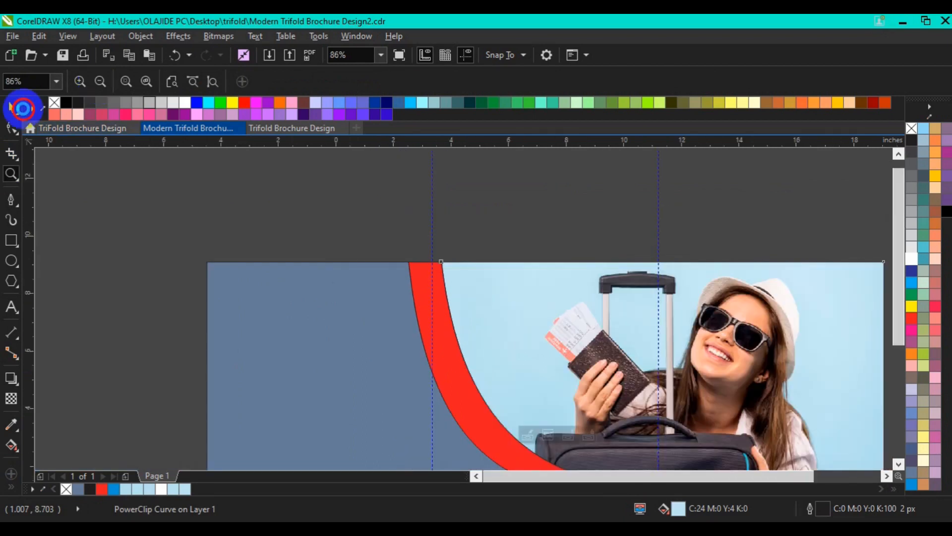
left_click(11, 107)
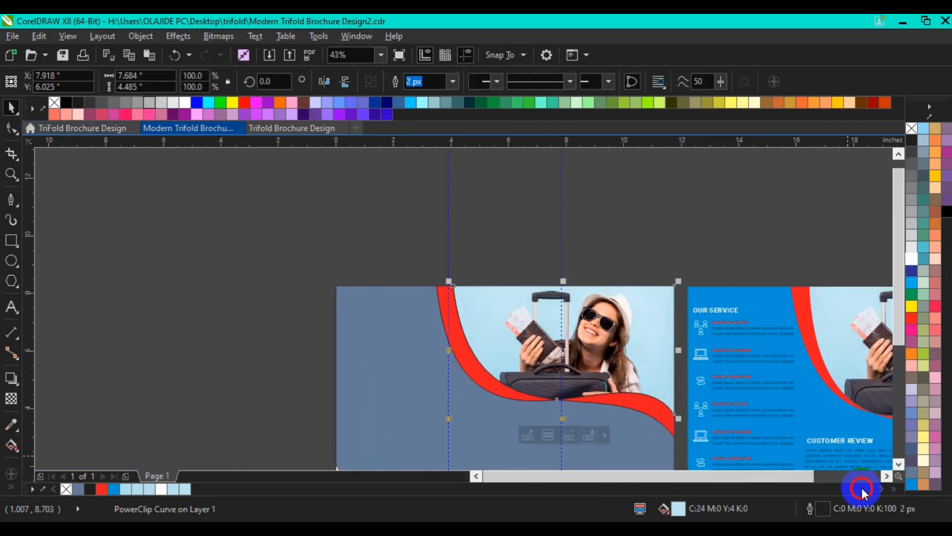
left_click(885, 476)
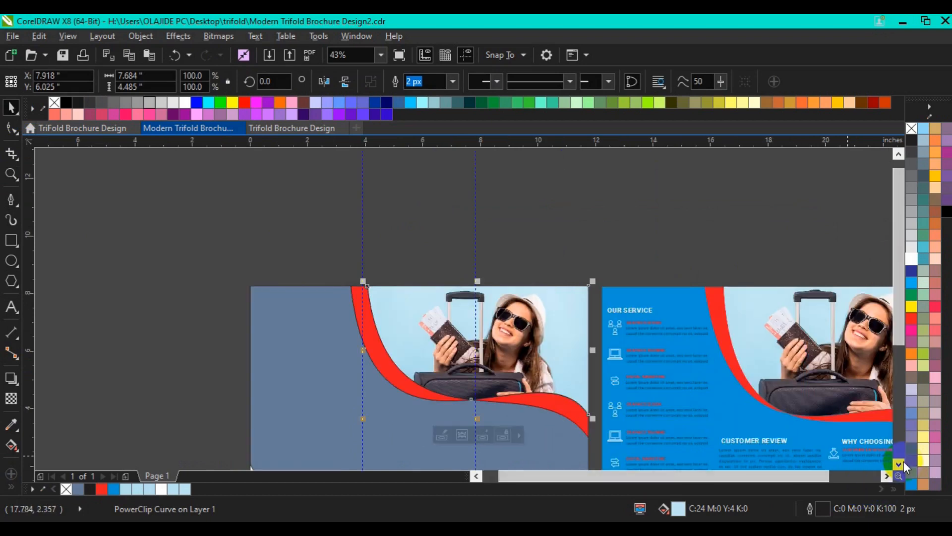
left_click(899, 463)
left_click(899, 464)
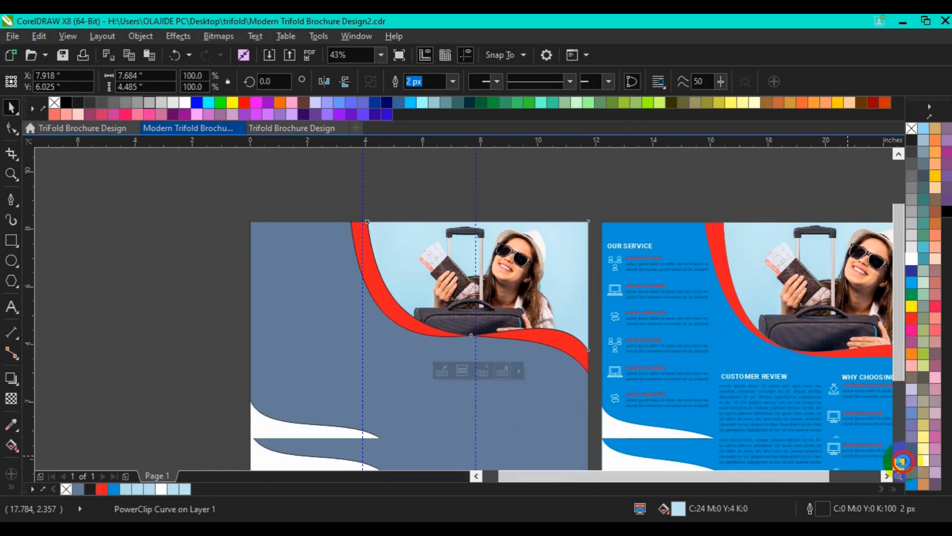
left_click(569, 346)
left_click_drag(228, 197, 590, 463)
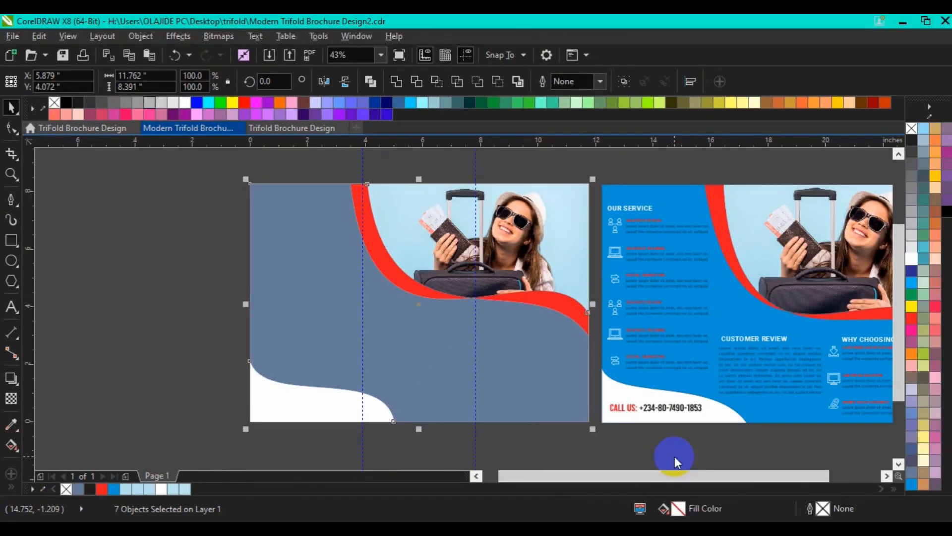
left_click(886, 476)
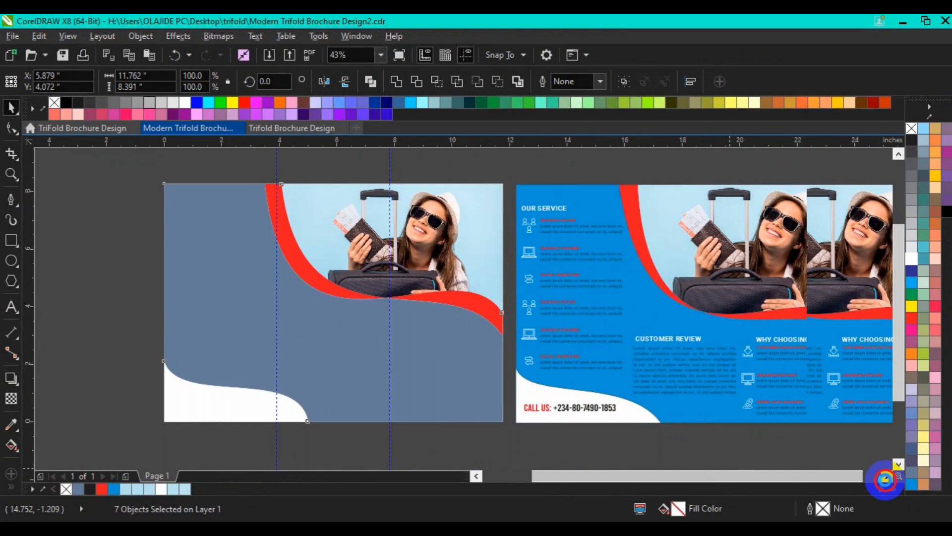
left_click(886, 477)
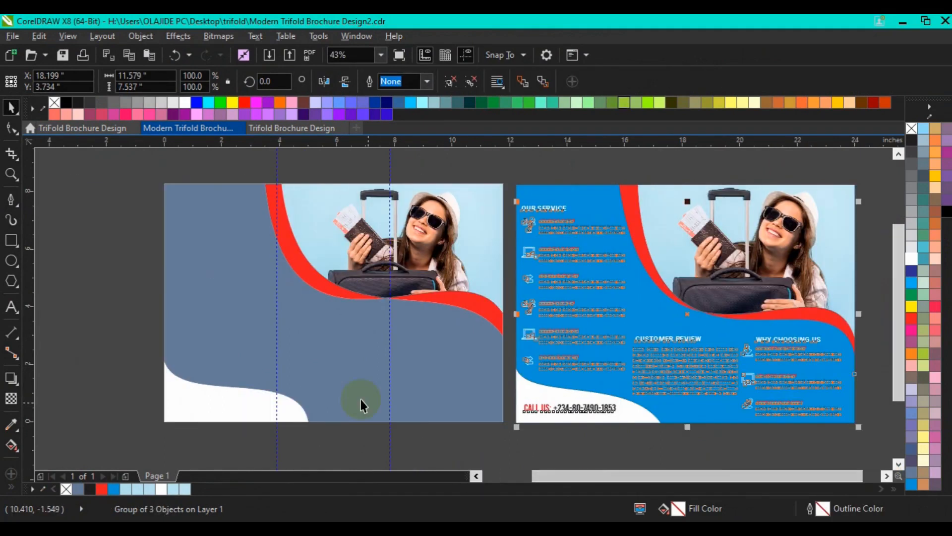
- Fill the large grey-blue background curve of the left sheet with the reference design's bright blue and clear the selection
left_click(360, 399)
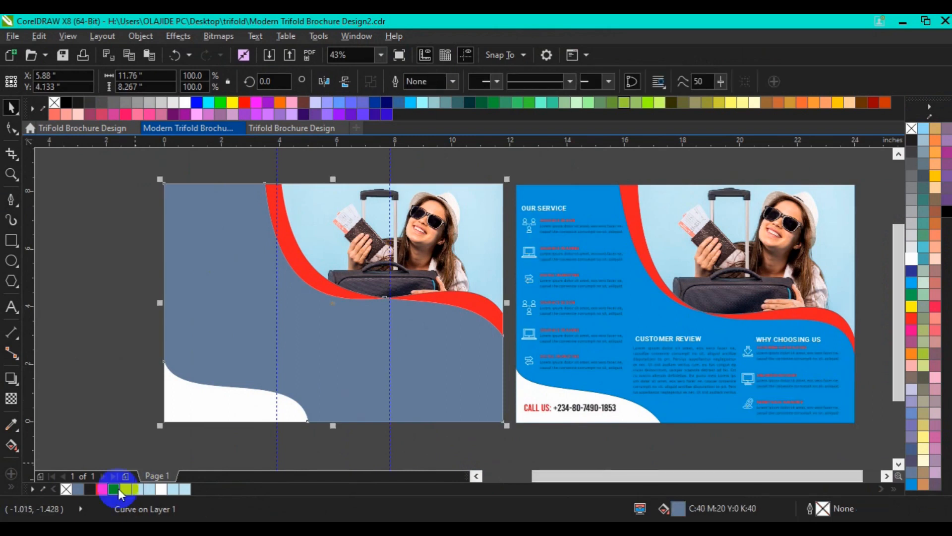
left_click(116, 490)
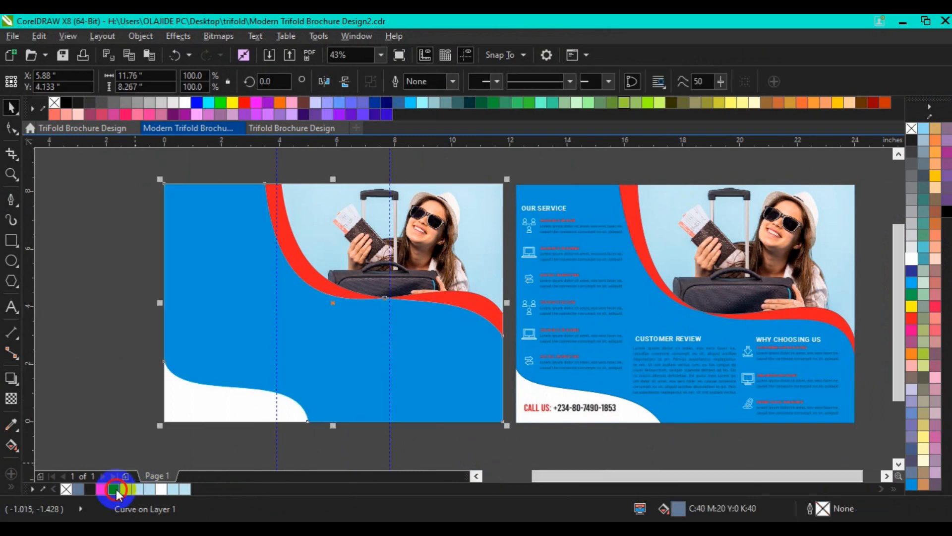
left_click(137, 272)
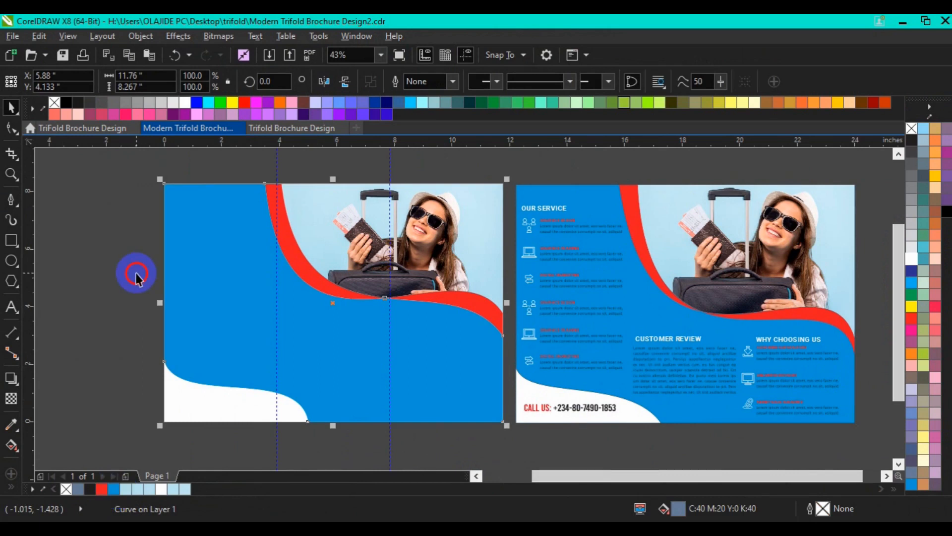
- Move the group of text and icons from the reference brochure onto the left sheet, centred at about X 5.93, Y 4.68 inches
left_click(535, 339)
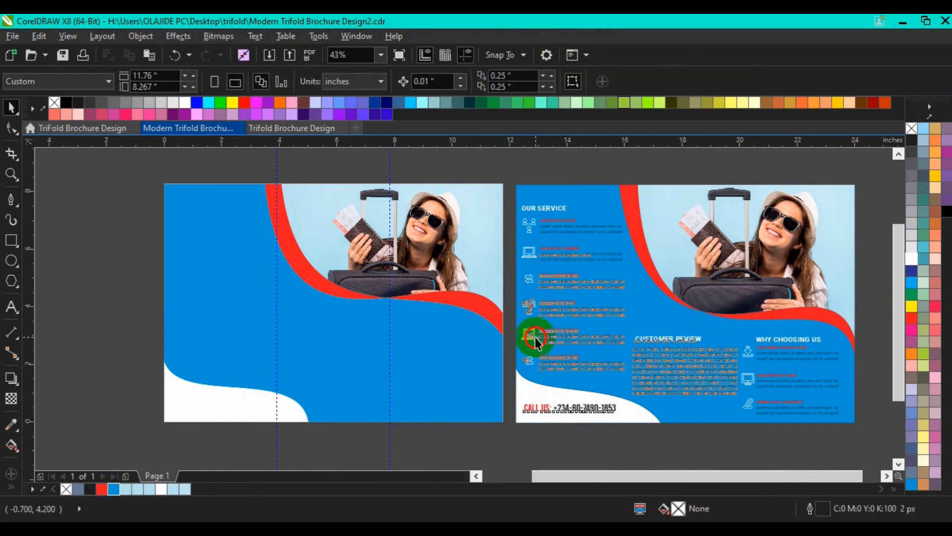
left_click(536, 339)
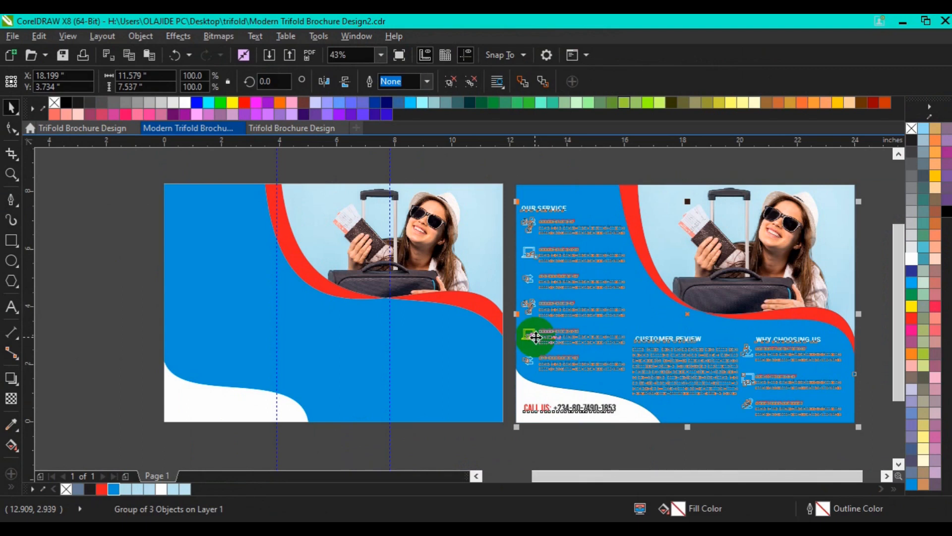
left_click_drag(536, 337, 193, 314)
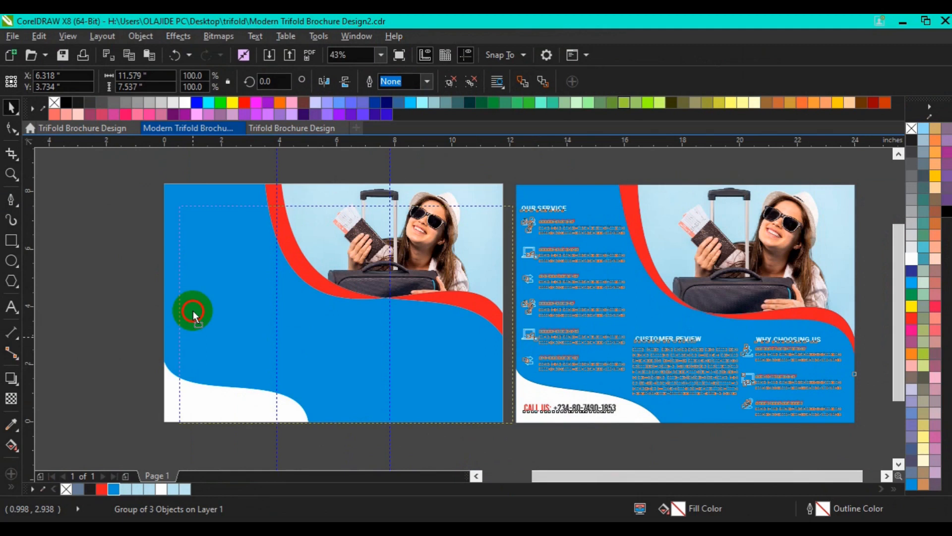
left_click_drag(193, 314, 181, 314)
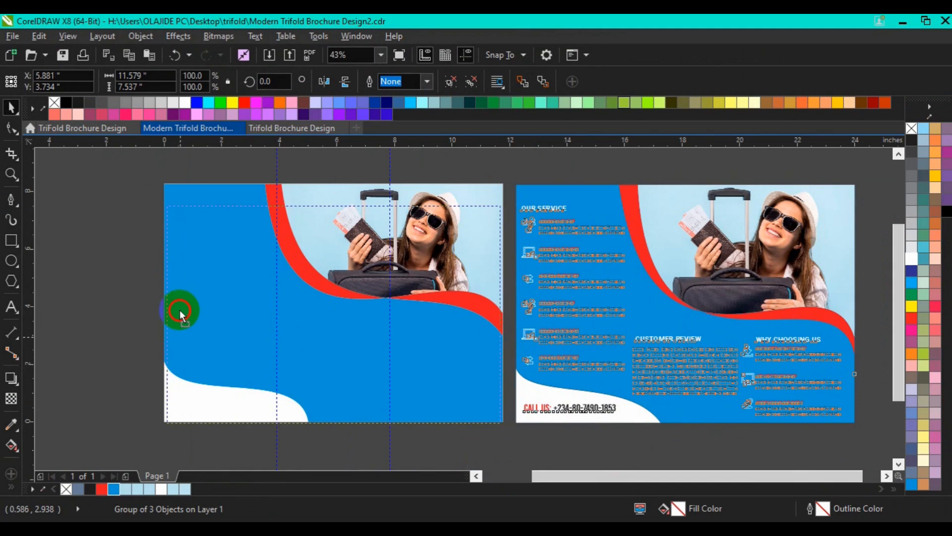
left_click_drag(180, 313, 182, 310)
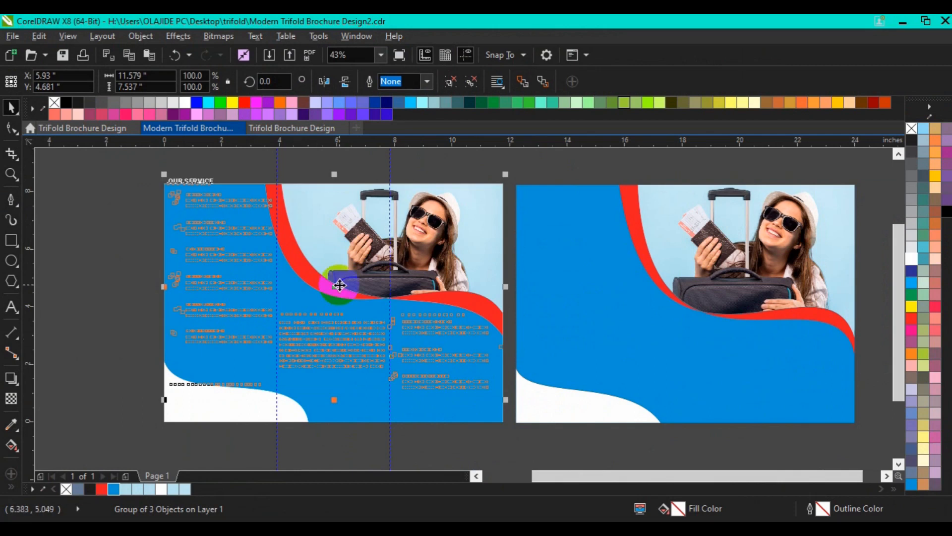
left_click_drag(333, 287, 333, 288)
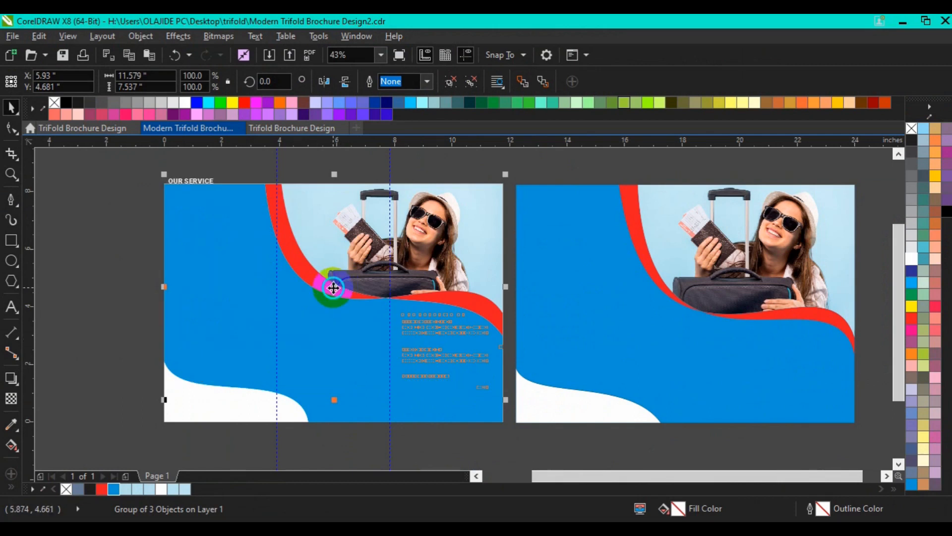
right_click(334, 291)
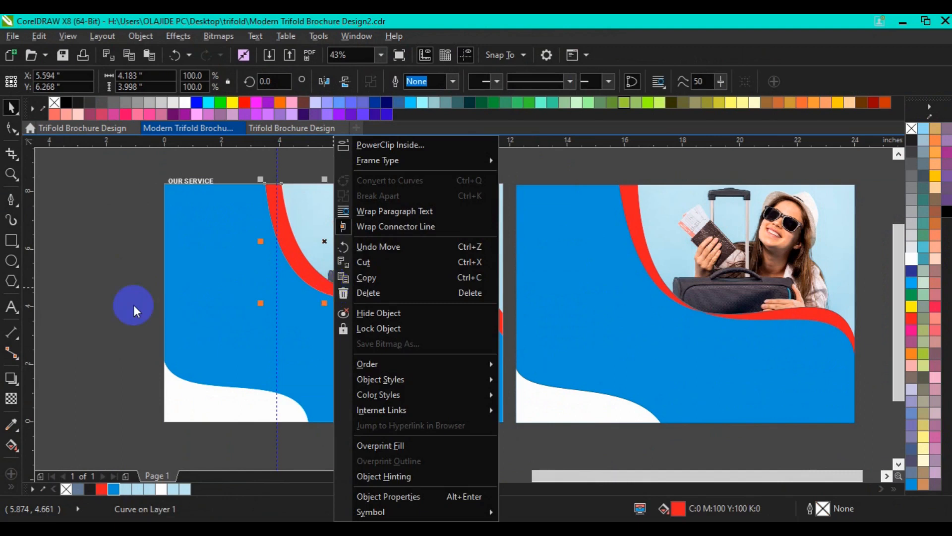
left_click(158, 289)
- Select the group of text and icons by its OUR SERVICE heading and bring it to the front of the page
left_click(195, 182)
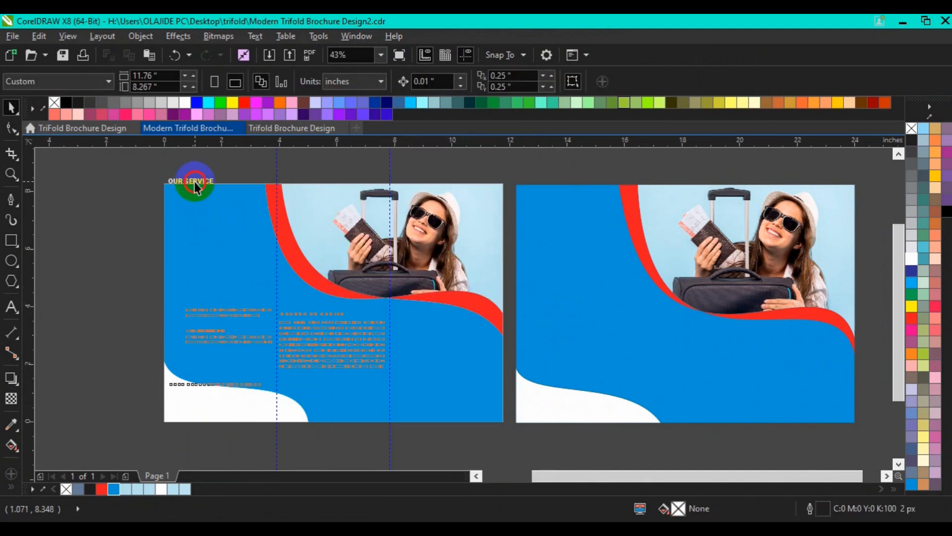
left_click(195, 182)
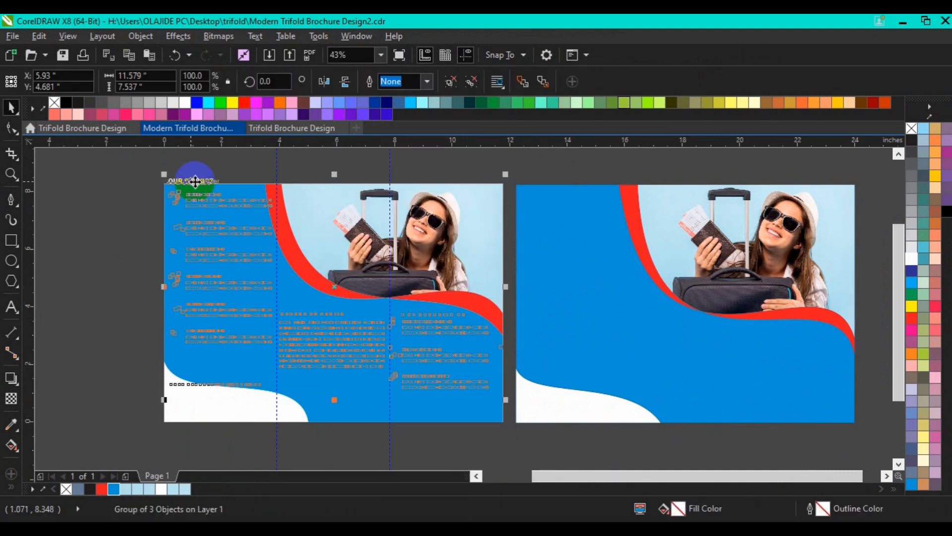
right_click(195, 181)
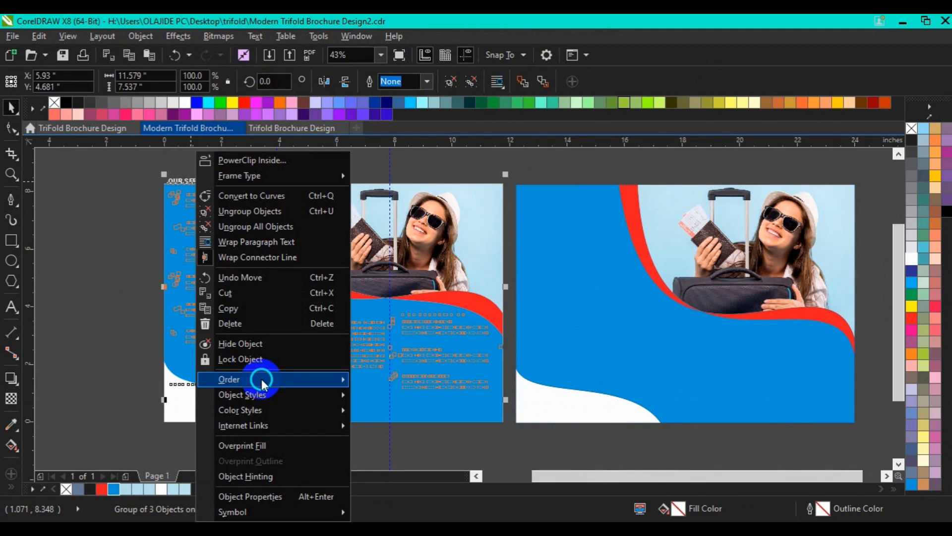
left_click(261, 379)
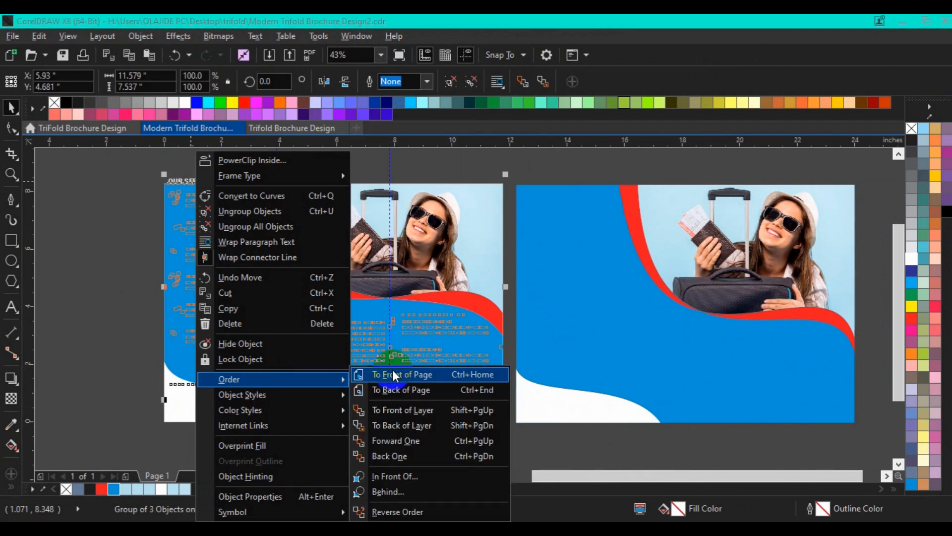
left_click(394, 375)
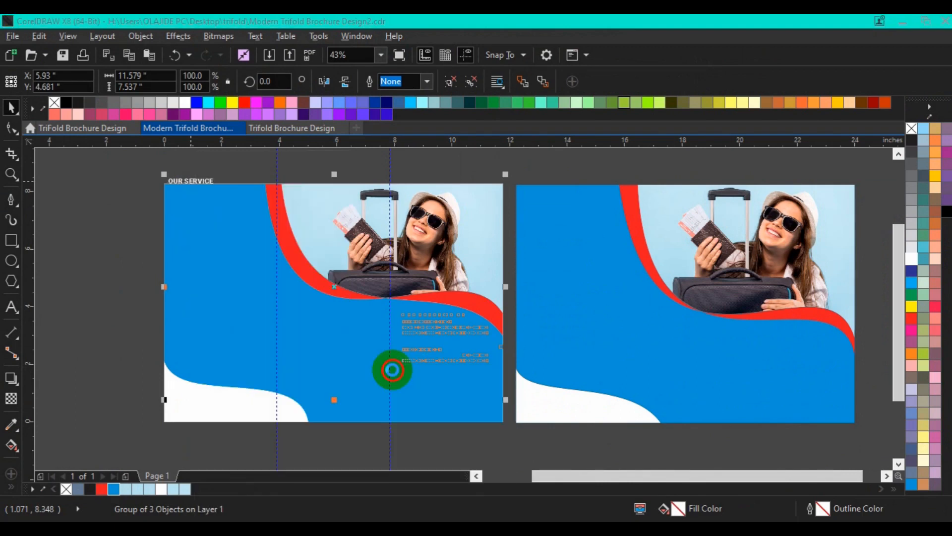
left_click(391, 369)
left_click(441, 343)
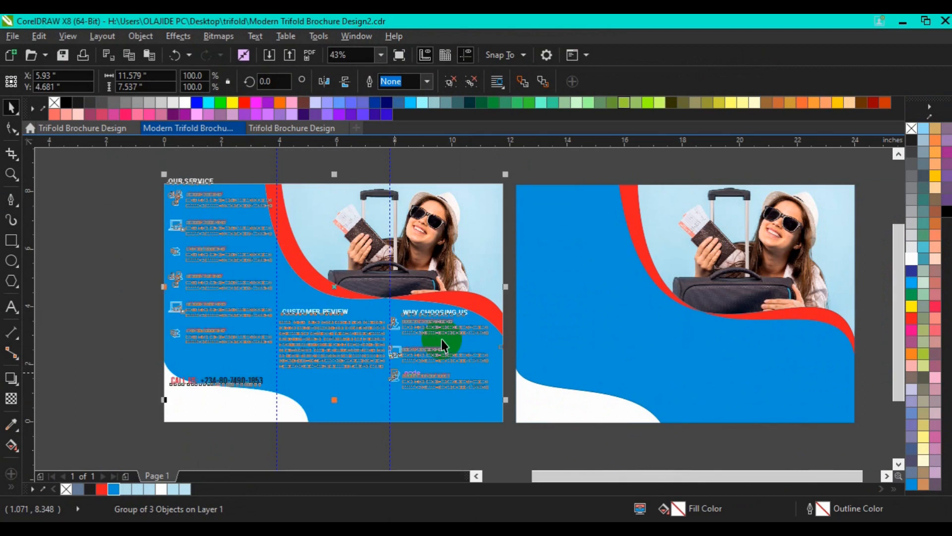
- Move the text and icon group down inside the left sheet, centred at about X 5.91, Y 3.79 inches
left_click(332, 286)
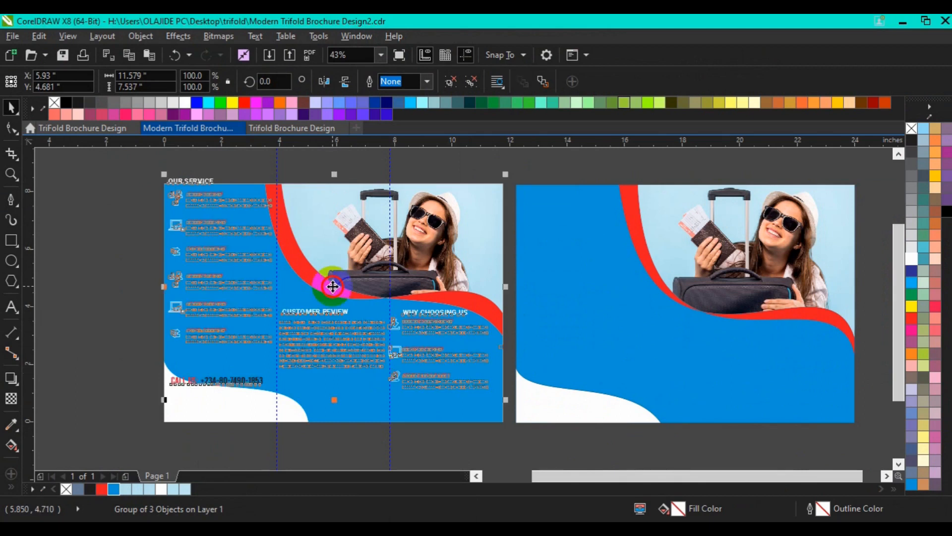
left_click_drag(332, 287, 332, 305)
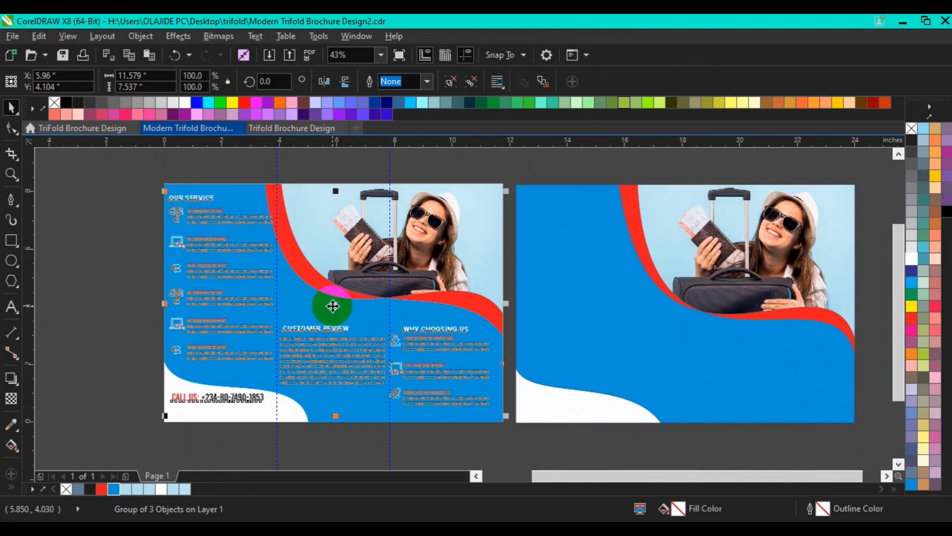
left_click_drag(333, 306, 331, 315)
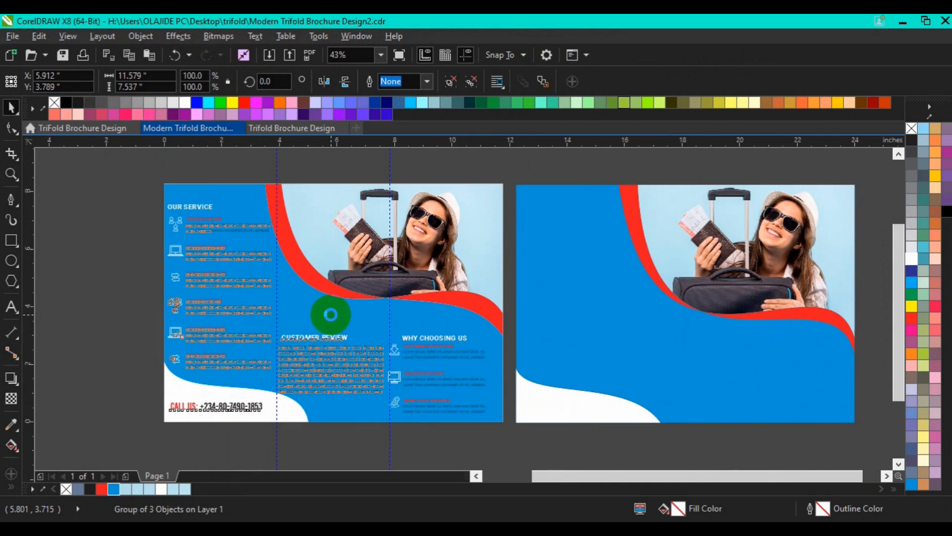
- Delete all objects of the duplicate brochure sheet beside the sheet with the text
left_click(532, 170)
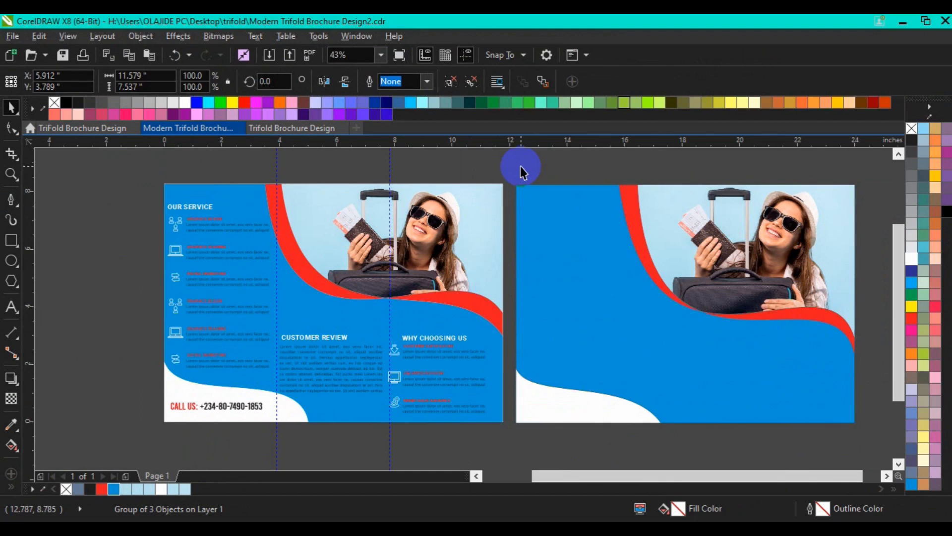
left_click_drag(515, 167, 867, 447)
key("Delete")
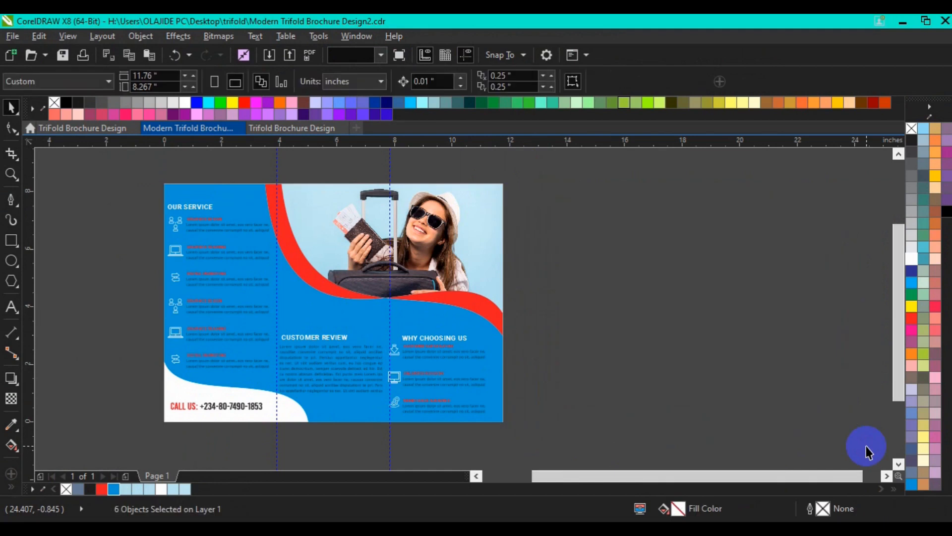
left_click_drag(516, 476, 477, 475)
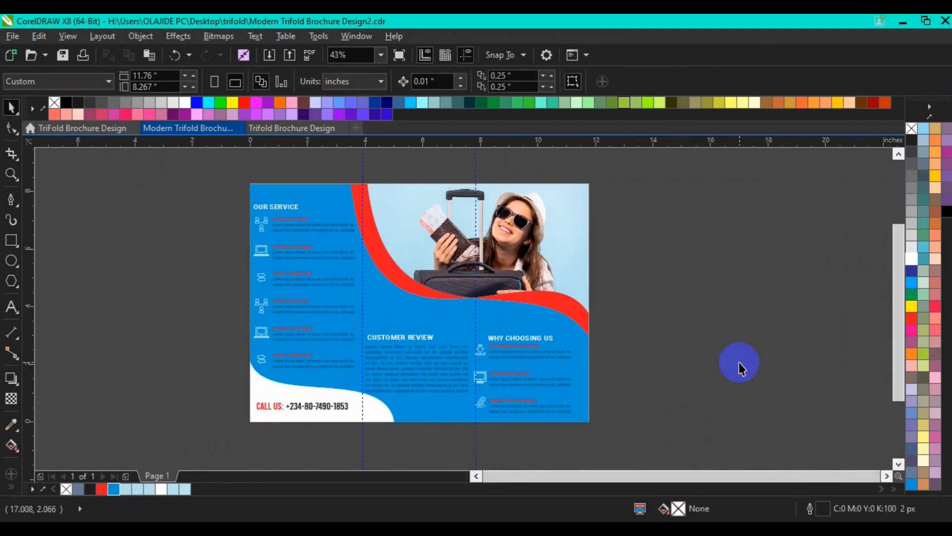